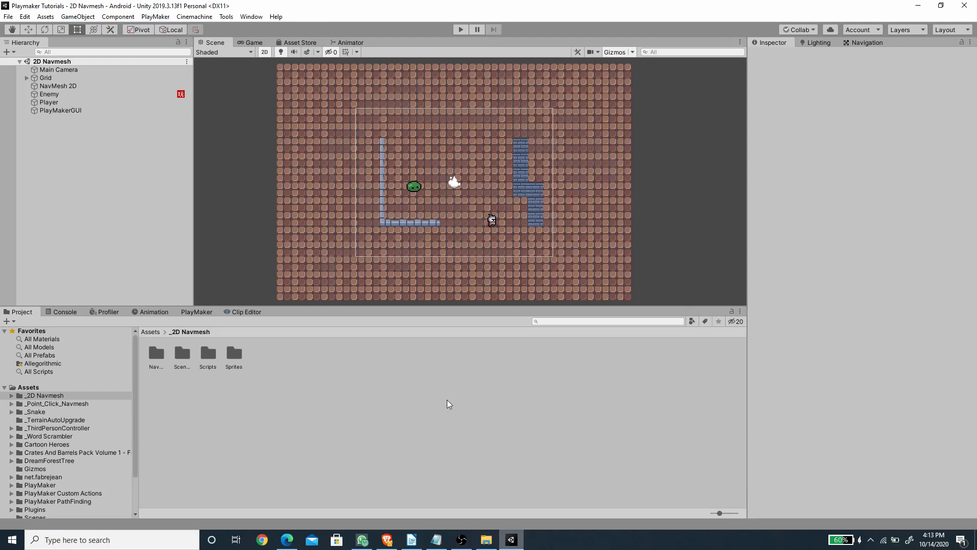
Step: Examine the baked NavMesh 2D surface over the tilemap from an angled 3D view, then return to the 2D view
{"action": "left_click", "coordinate": [54, 86]}
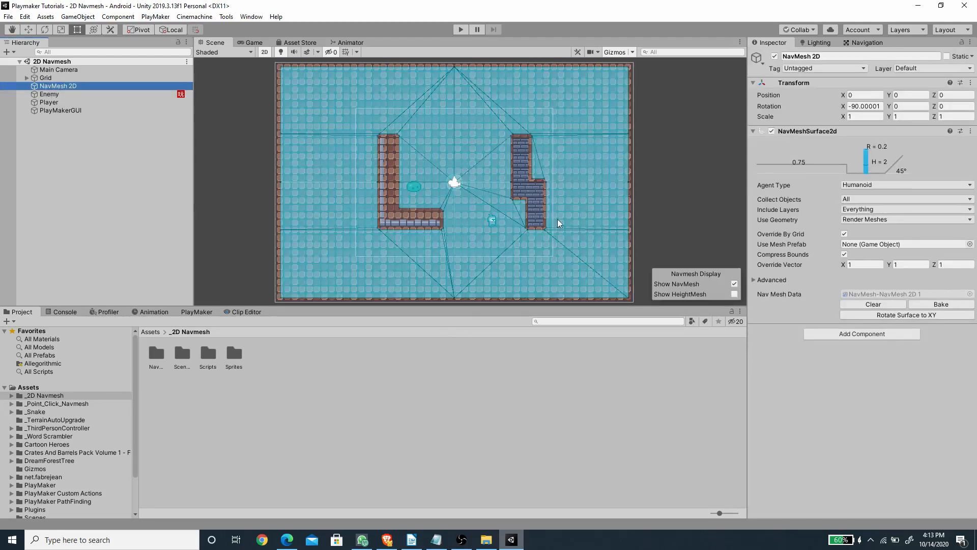
{"action": "left_click", "coordinate": [264, 52]}
{"action": "left_click_drag", "start_coordinate": [407, 166], "coordinate": [477, 221], "text": "alt"}
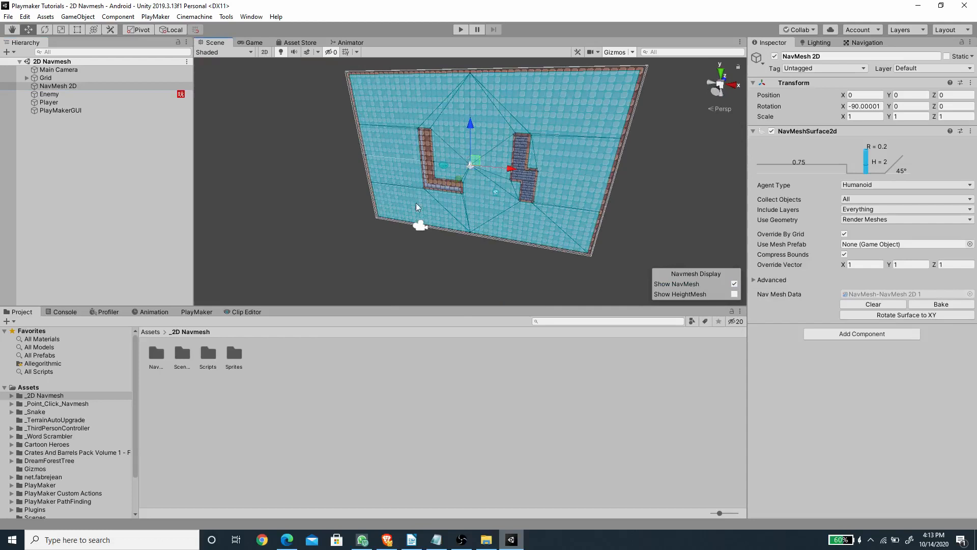
{"action": "key", "text": "t"}
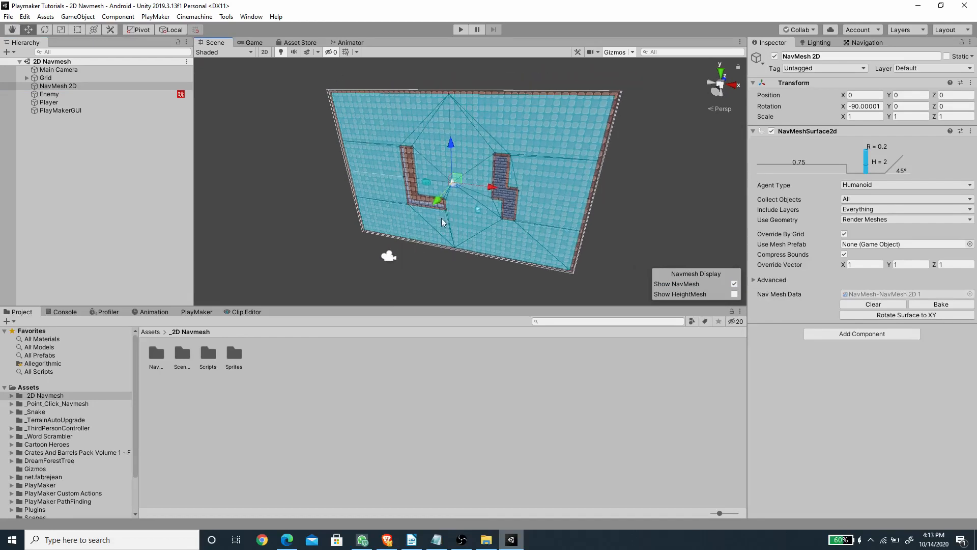
{"action": "left_click", "coordinate": [265, 52]}
Step: Play the scene and move the Player object around to test how the Enemy follows it on the navmesh
{"action": "left_click", "coordinate": [253, 42]}
{"action": "left_click", "coordinate": [460, 29]}
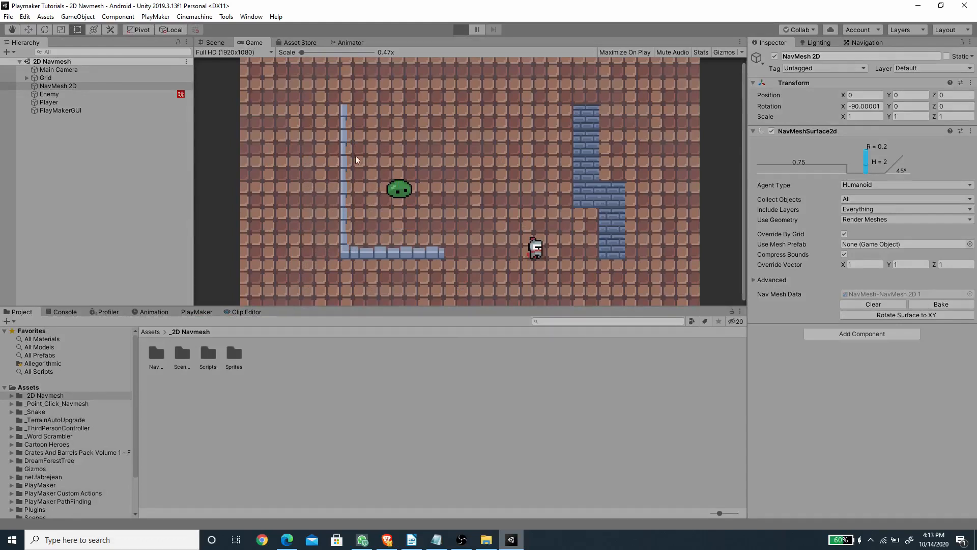
{"action": "left_click", "coordinate": [220, 43]}
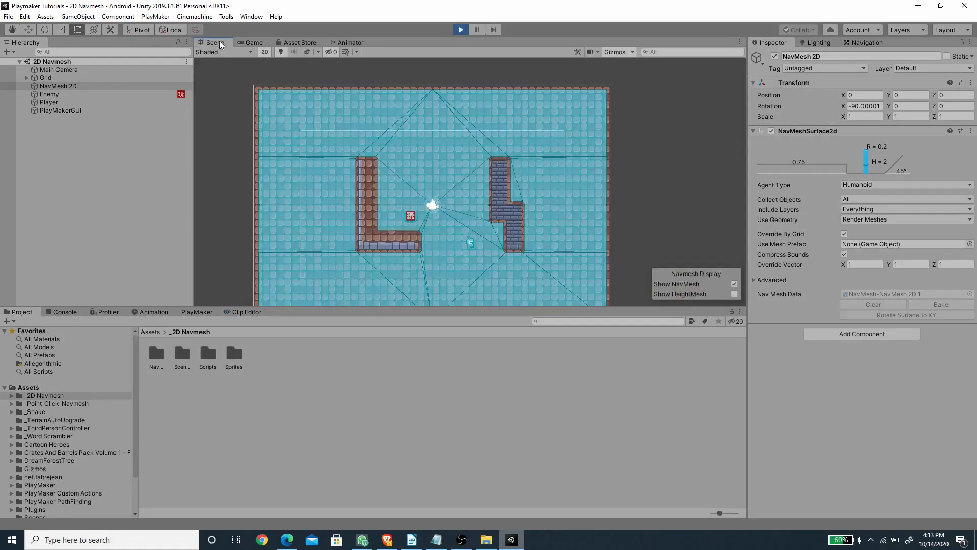
{"action": "left_click", "coordinate": [49, 103]}
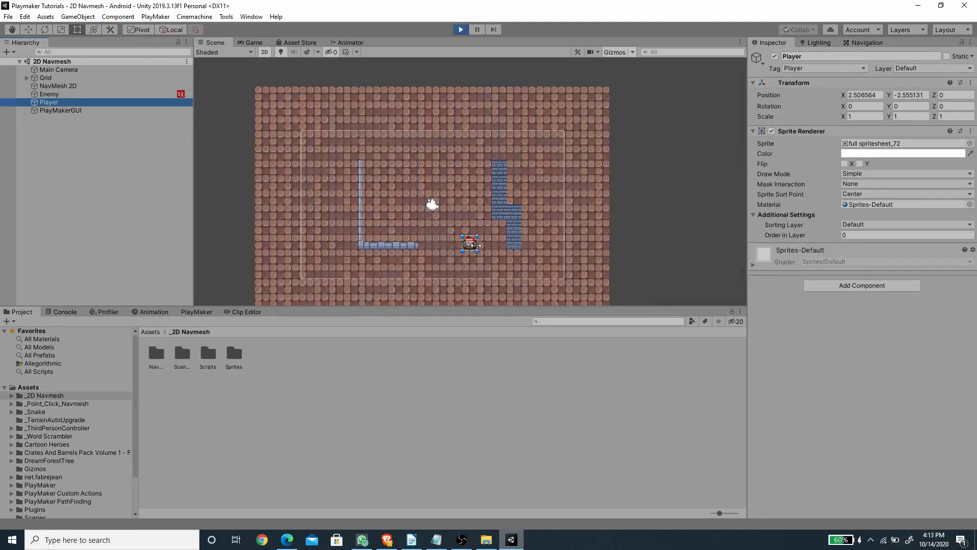
{"action": "key", "text": "w"}
{"action": "mouse_move", "coordinate": [490, 238]}
{"action": "left_mouse_down"}
{"action": "mouse_move", "coordinate": [555, 257]}
{"action": "mouse_move", "coordinate": [552, 148]}
{"action": "mouse_move", "coordinate": [507, 137]}
{"action": "mouse_move", "coordinate": [373, 165]}
{"action": "mouse_move", "coordinate": [350, 192]}
{"action": "mouse_move", "coordinate": [379, 224]}
{"action": "mouse_move", "coordinate": [538, 192]}
{"action": "mouse_move", "coordinate": [538, 180]}
{"action": "mouse_move", "coordinate": [540, 224]}
{"action": "mouse_move", "coordinate": [512, 236]}
{"action": "mouse_move", "coordinate": [481, 230]}
{"action": "left_mouse_up"}
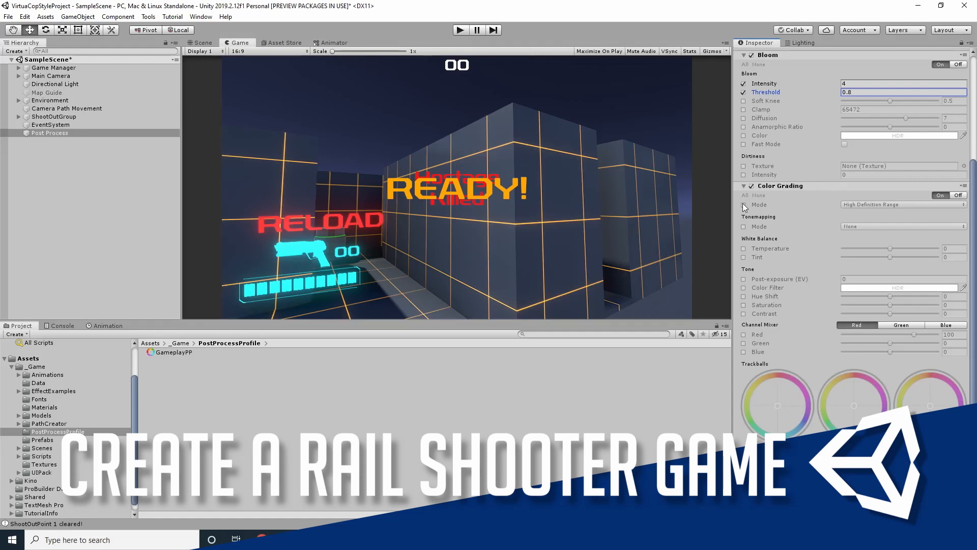
{"action": "left_click", "coordinate": [743, 205]}
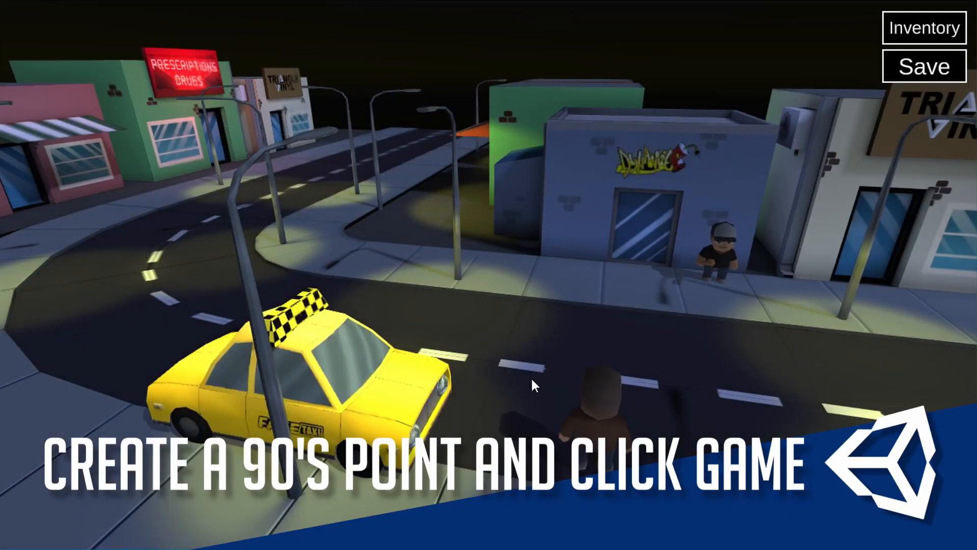
{"action": "left_click", "coordinate": [540, 390]}
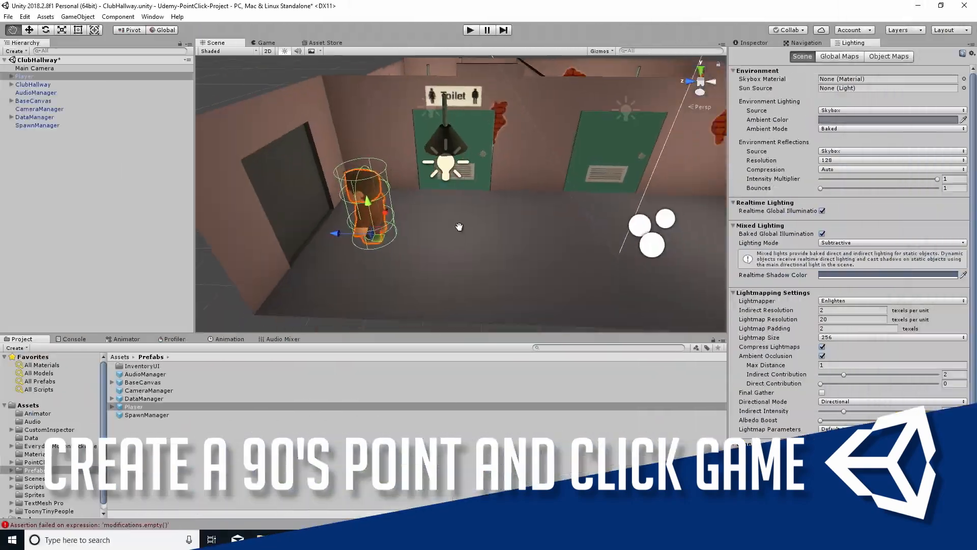
{"action": "middle_click_drag", "start_coordinate": [459, 226], "coordinate": [452, 226]}
{"action": "scroll", "coordinate": [448, 227], "scroll_direction": "down", "scroll_amount": 3}
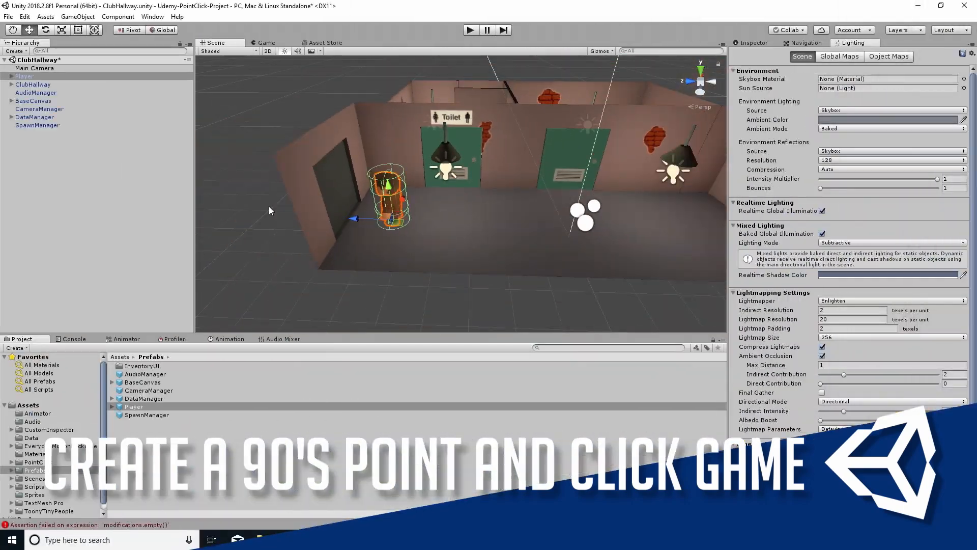
{"action": "left_click", "coordinate": [70, 185]}
{"action": "left_click_drag", "start_coordinate": [356, 199], "coordinate": [460, 224], "text": "alt"}
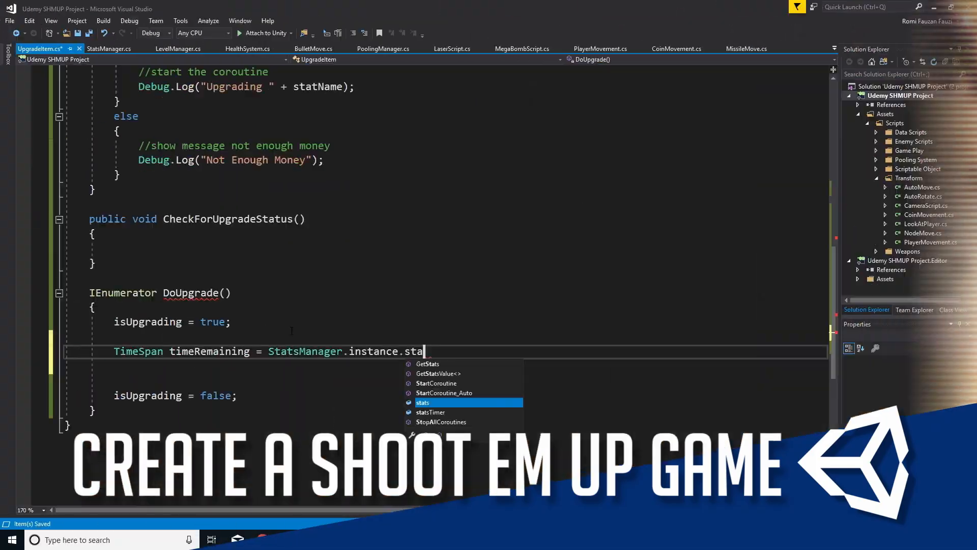
{"action": "type", "text": "tsTimer"}
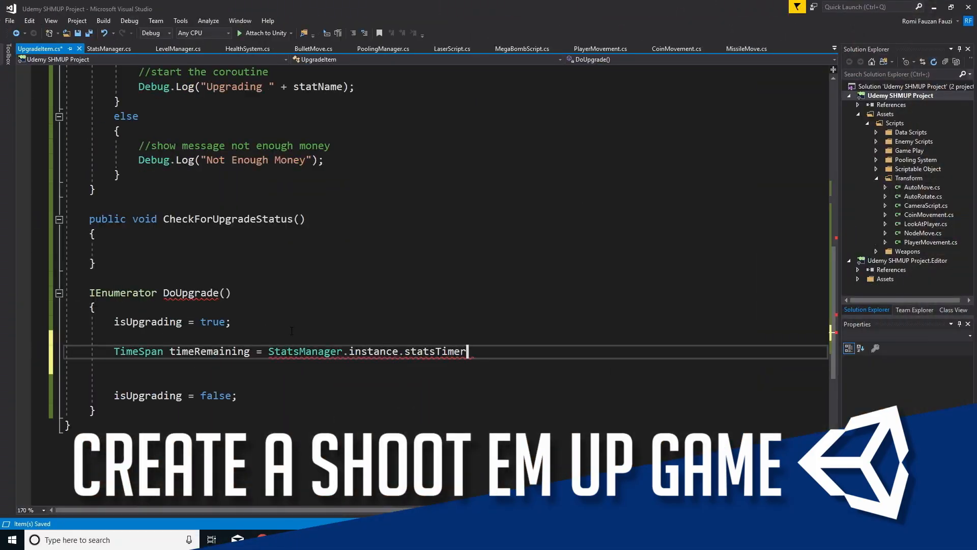
{"action": "type", "text": "[sta"}
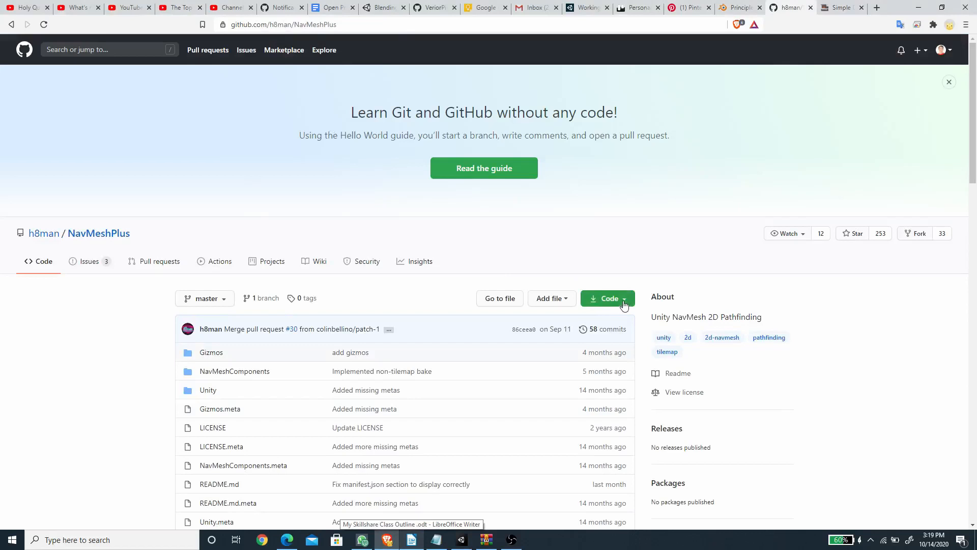
Step: Show the download options of the NavMeshPlus GitHub repository and bring up the downloaded NavMeshPlus-master.zip archive
{"action": "scroll", "coordinate": [535, 338], "scroll_direction": "down", "scroll_amount": 2}
{"action": "left_click", "coordinate": [623, 197]}
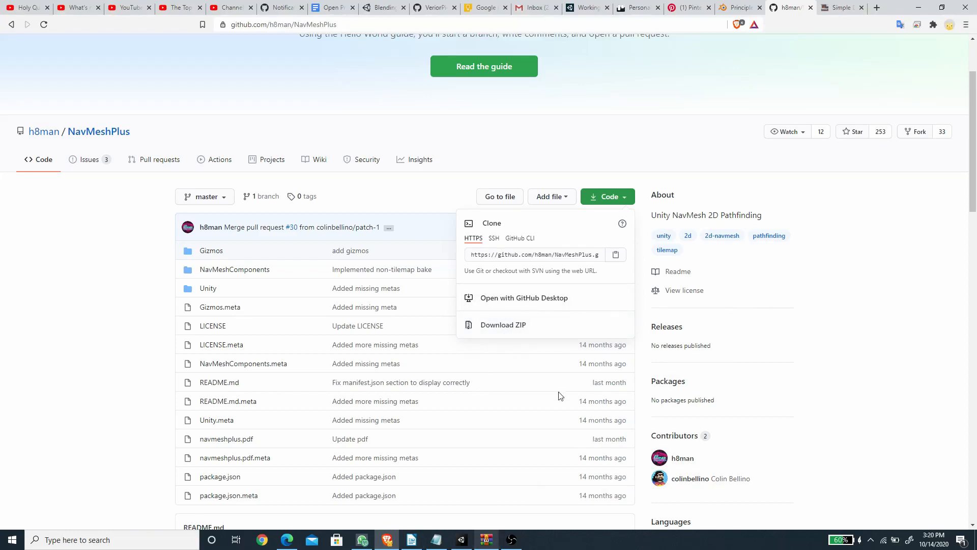
{"action": "left_click", "coordinate": [487, 540]}
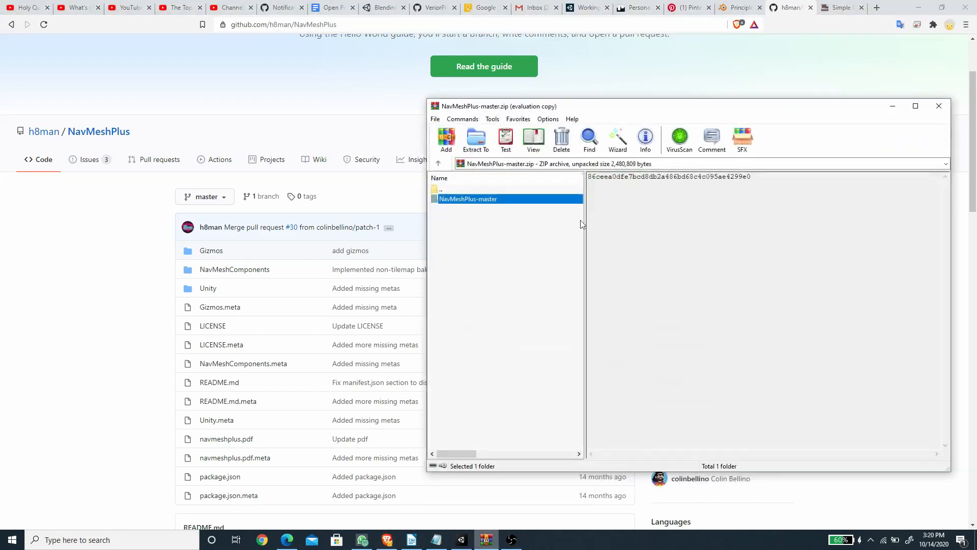
{"action": "left_click_drag", "start_coordinate": [618, 104], "coordinate": [650, 102]}
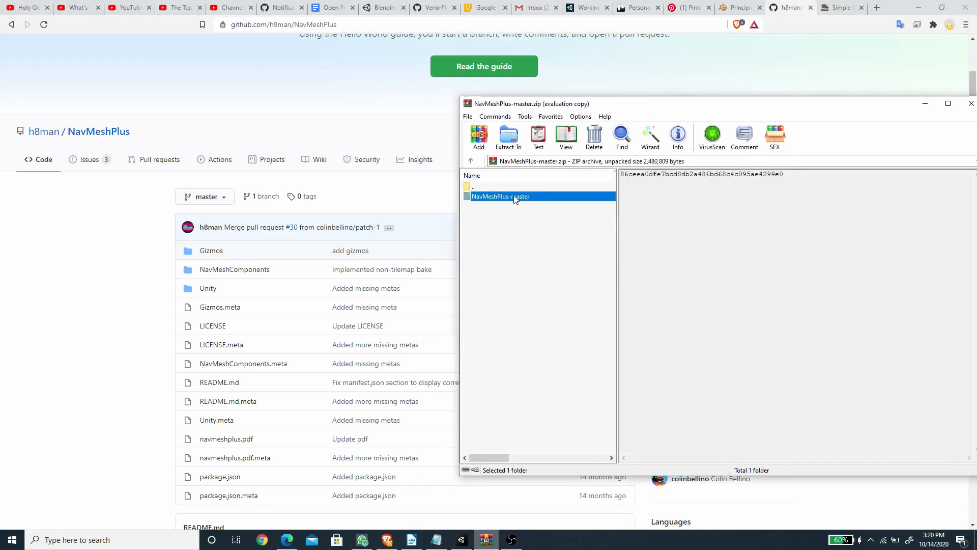
Step: Switch to Unity and open the project's _2D Navmesh folder in the file explorer, clear of the archive window
{"action": "left_click", "coordinate": [461, 544]}
{"action": "right_click", "coordinate": [221, 403]}
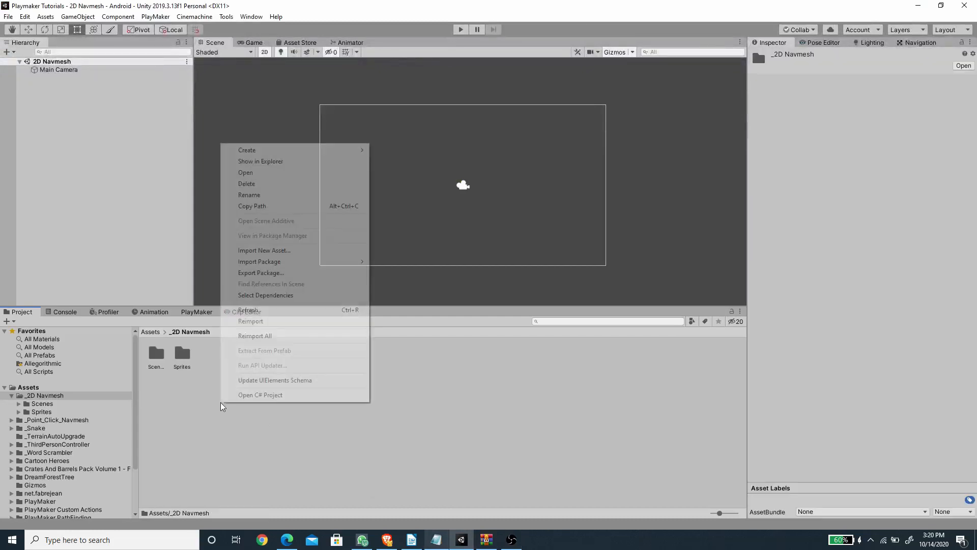
{"action": "left_click", "coordinate": [266, 162]}
{"action": "double_click", "coordinate": [489, 132]}
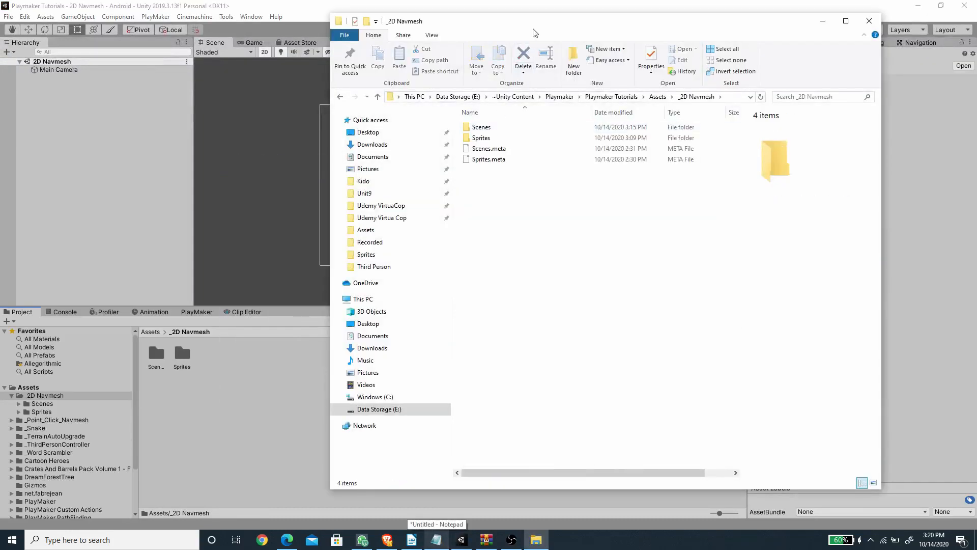
{"action": "left_click_drag", "start_coordinate": [536, 31], "coordinate": [401, 31]}
Step: Extract the NavMeshPlus-master folder from the archive into the project's _2D Navmesh folder and put the archive window away
{"action": "left_click", "coordinate": [487, 540]}
{"action": "left_click_drag", "start_coordinate": [621, 108], "coordinate": [684, 104]}
{"action": "left_click_drag", "start_coordinate": [566, 193], "coordinate": [360, 201]}
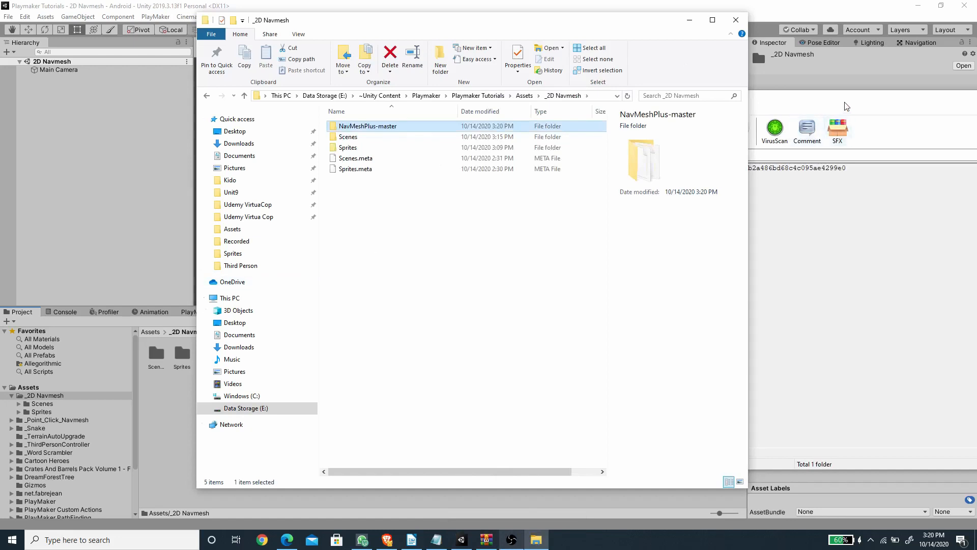
{"action": "left_click_drag", "start_coordinate": [846, 106], "coordinate": [730, 98]}
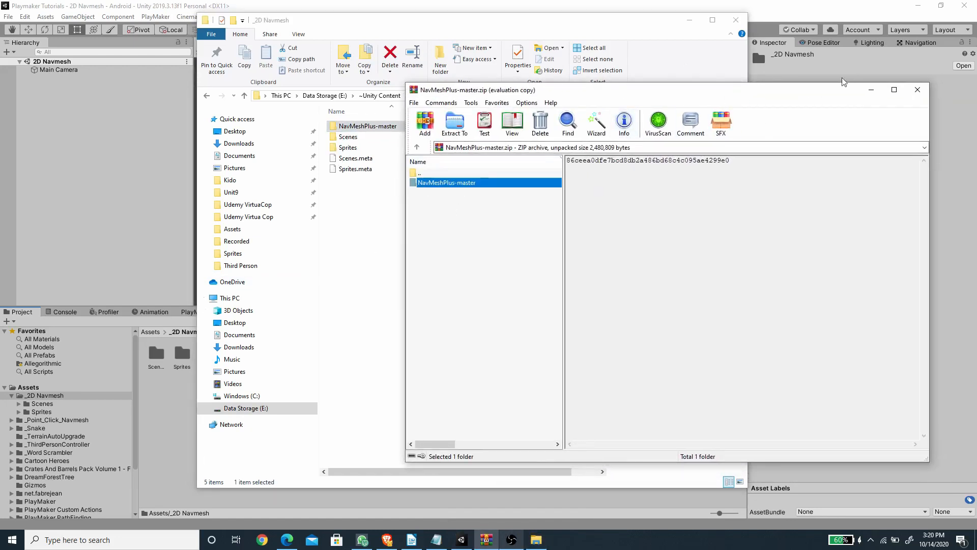
{"action": "left_click", "coordinate": [871, 93]}
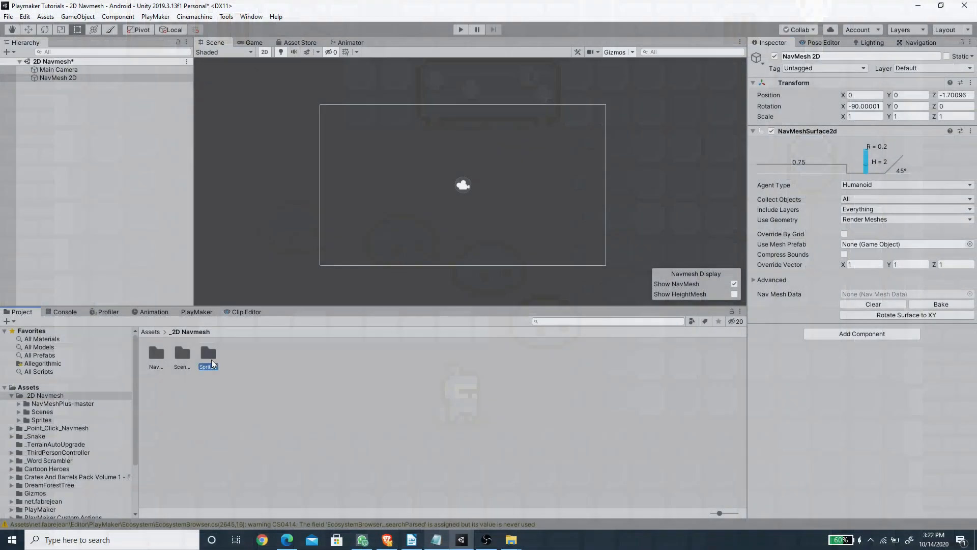
Step: Look through the sliced sprites of the full tilemap sheet and switch to the browser page about the sprite pack
{"action": "double_click", "coordinate": [212, 360]}
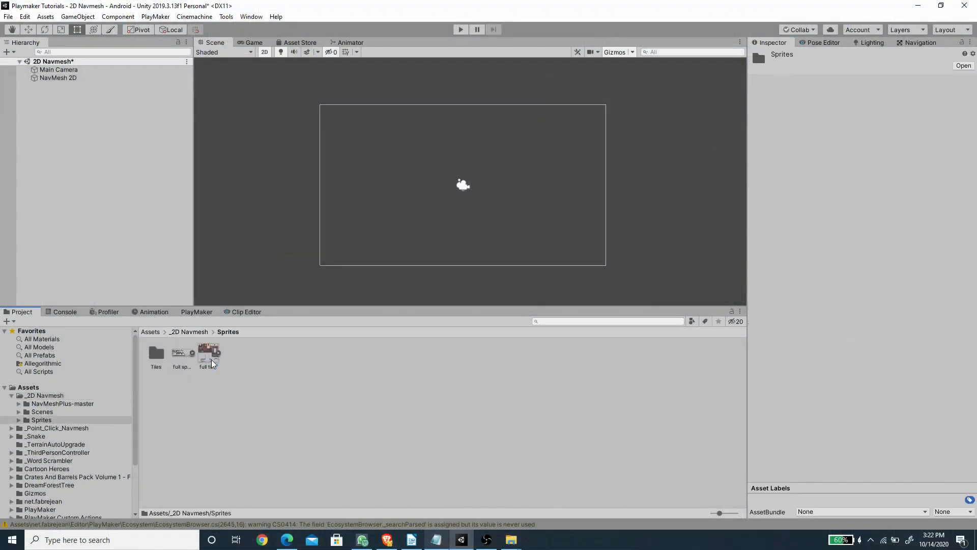
{"action": "left_click", "coordinate": [220, 354]}
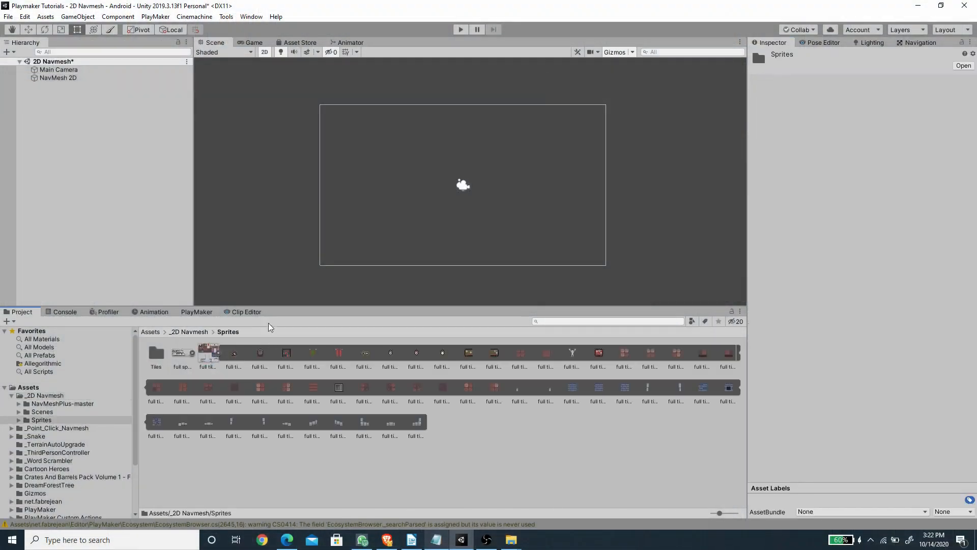
{"action": "left_click", "coordinate": [387, 540]}
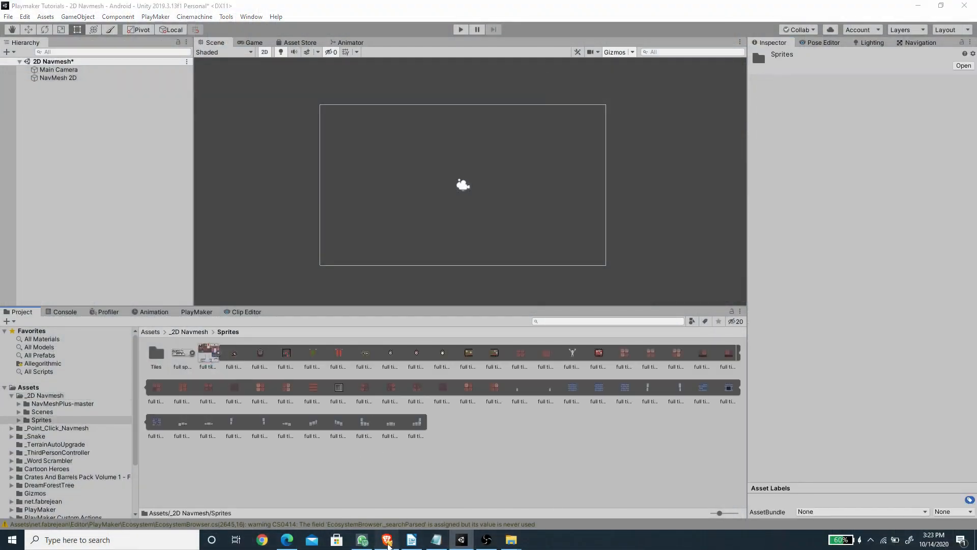
{"action": "left_click", "coordinate": [842, 7]}
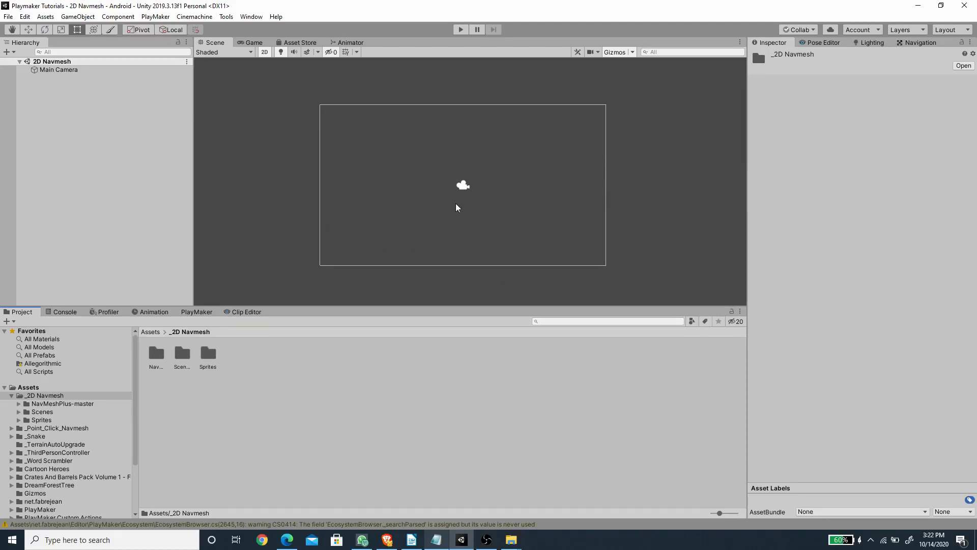
Step: Create an empty game object in the 2D Navmesh scene and set its X and Y position to 0
{"action": "right_click", "coordinate": [64, 113]}
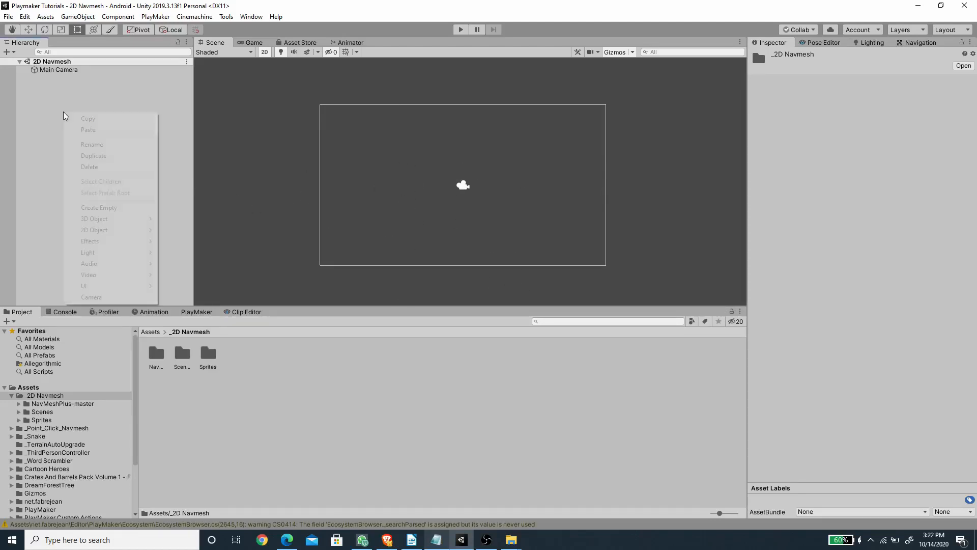
{"action": "left_click", "coordinate": [115, 207]}
{"action": "left_click", "coordinate": [871, 95]}
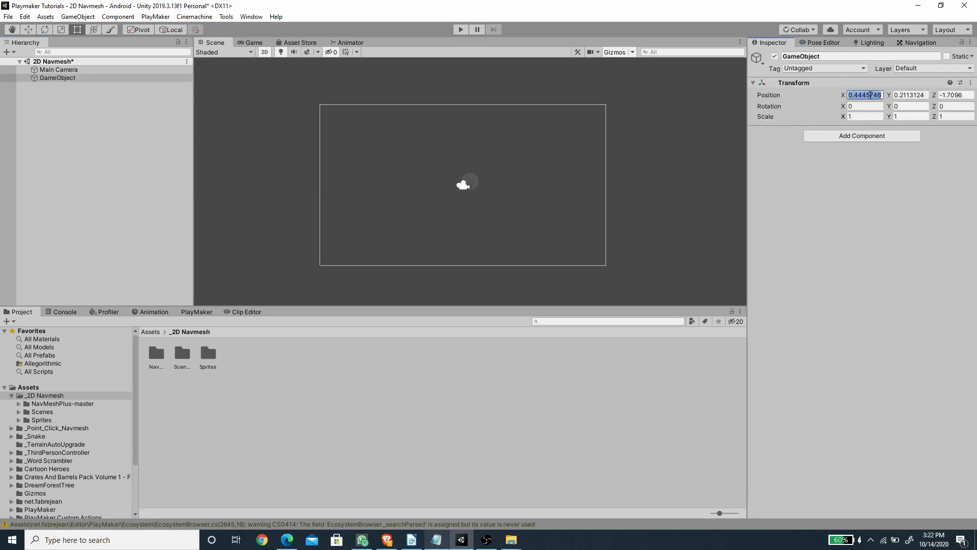
{"action": "type", "text": "0"}
{"action": "key", "text": "Tab"}
{"action": "type", "text": "0"}
{"action": "key", "text": "Tab"}
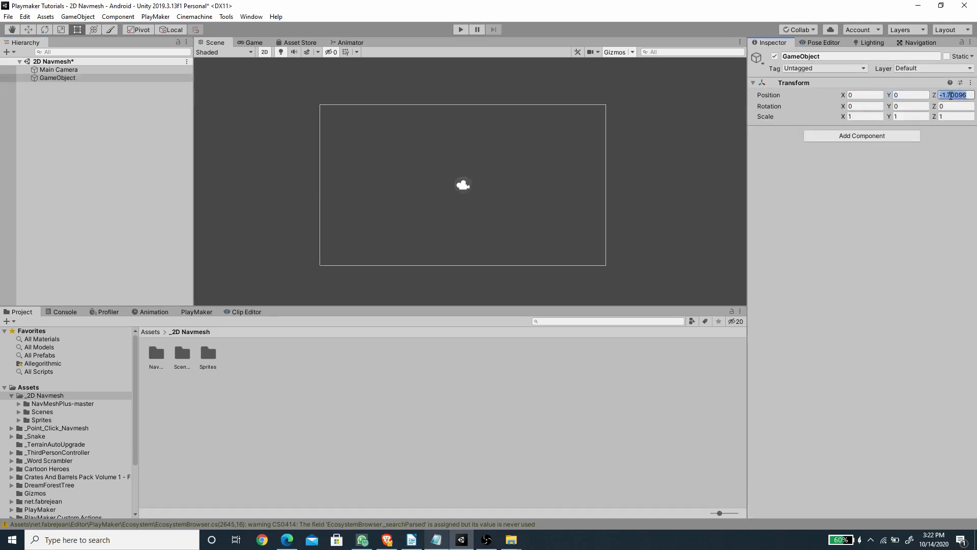
Step: Rename the new empty game object as NavMesh 2D
{"action": "left_click", "coordinate": [831, 55]}
{"action": "type", "text": "NavMesh 2D"}
{"action": "key", "text": "Return"}
Step: Add a NavMeshSurface2d component to the NavMesh 2D object and rotate its surface to XY
{"action": "left_click", "coordinate": [851, 136]}
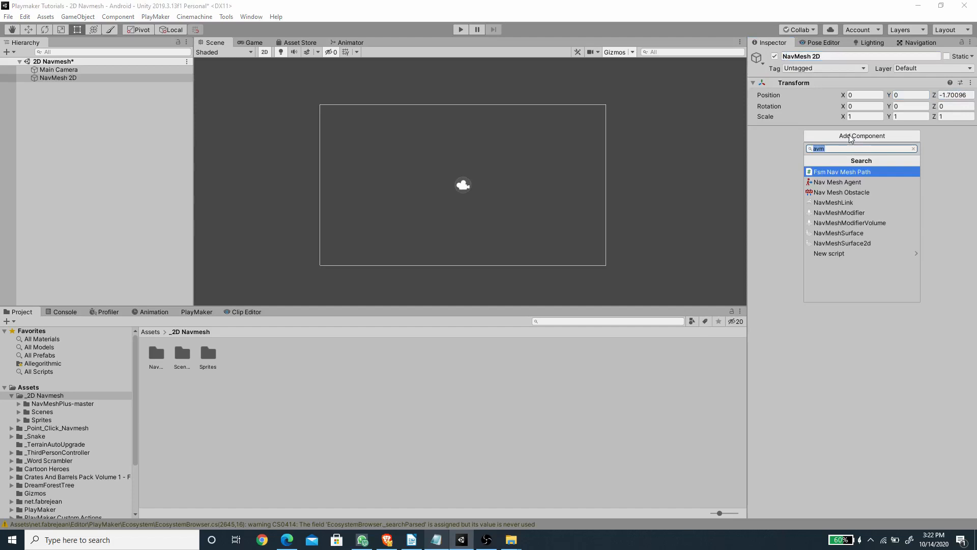
{"action": "left_click", "coordinate": [859, 244]}
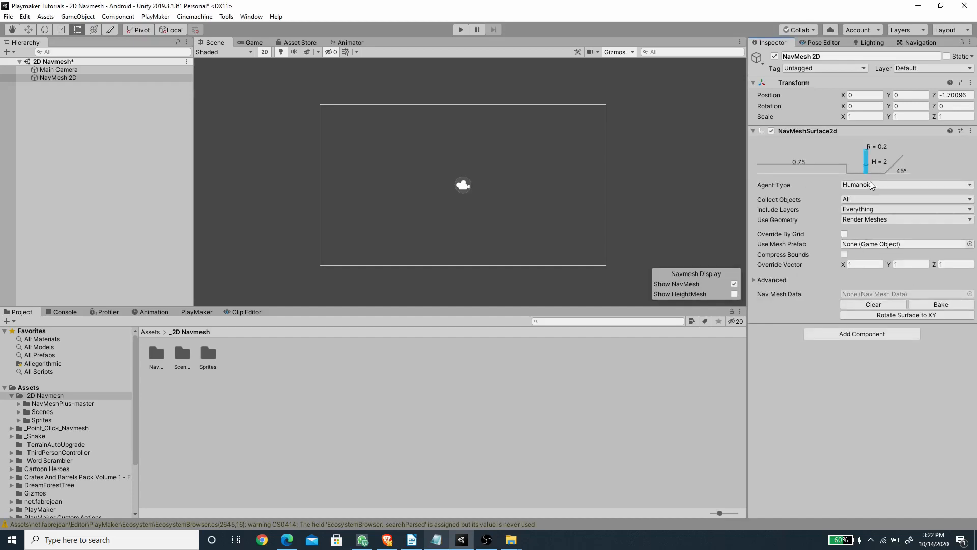
{"action": "left_click", "coordinate": [897, 316]}
Step: Build a floor from the full tilemap_15 sprite in Tiled draw mode, about 22.85 wide and 13.07 high, covering the camera frame
{"action": "double_click", "coordinate": [208, 353]}
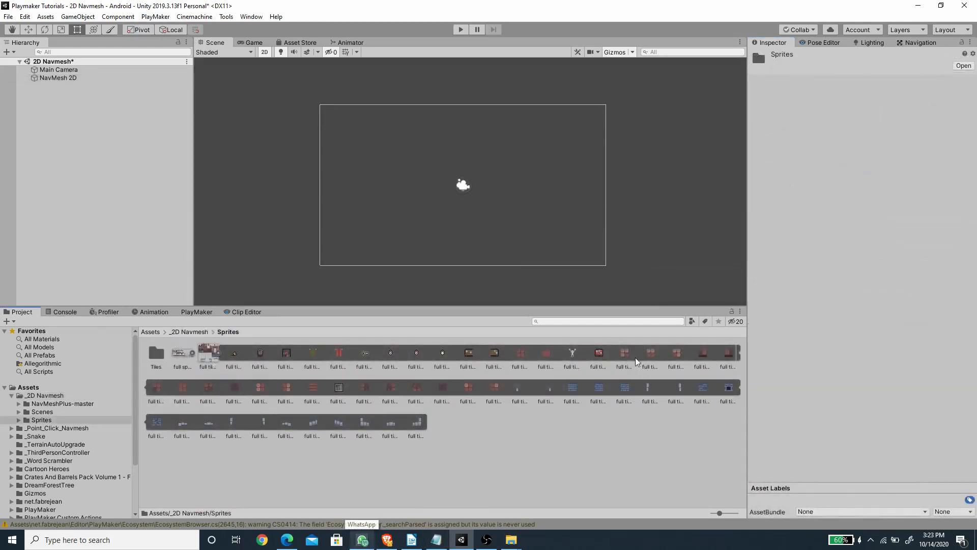
{"action": "left_click_drag", "start_coordinate": [624, 354], "coordinate": [312, 109]}
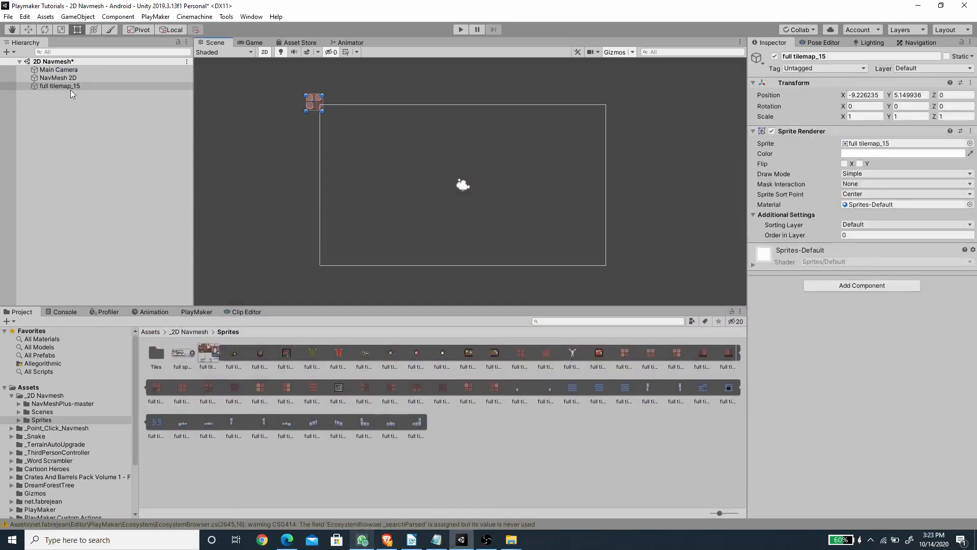
{"action": "left_click", "coordinate": [851, 174]}
{"action": "left_click", "coordinate": [860, 209]}
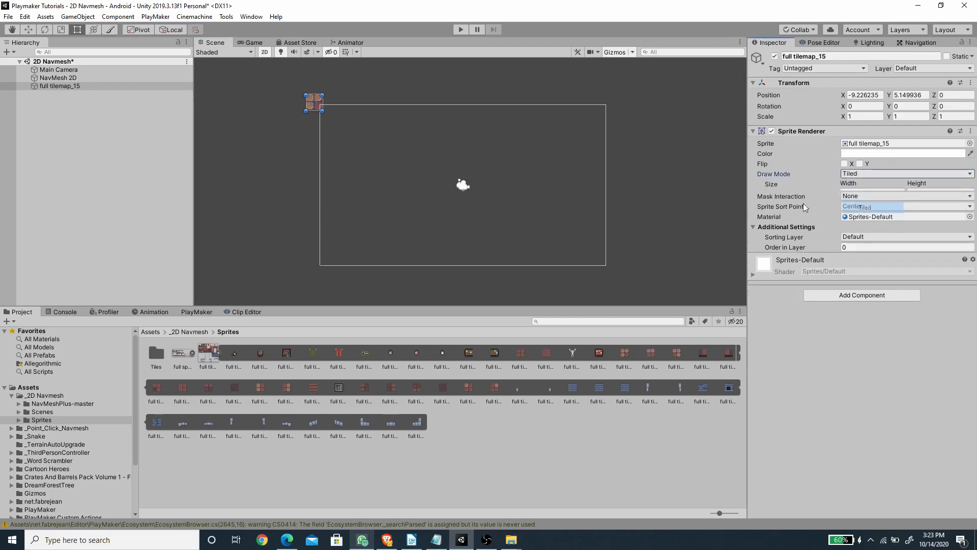
{"action": "left_click_drag", "start_coordinate": [323, 114], "coordinate": [670, 310]}
{"action": "left_click_drag", "start_coordinate": [648, 247], "coordinate": [619, 233]}
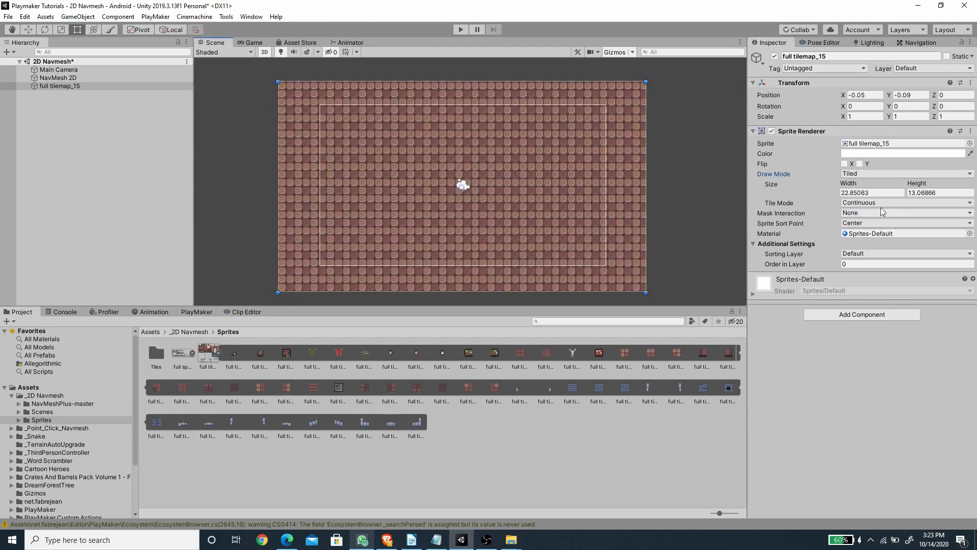
Step: Add a Box Collider 2D component to the full tilemap_15 floor object
{"action": "left_click", "coordinate": [866, 315]}
{"action": "type", "text": "box"}
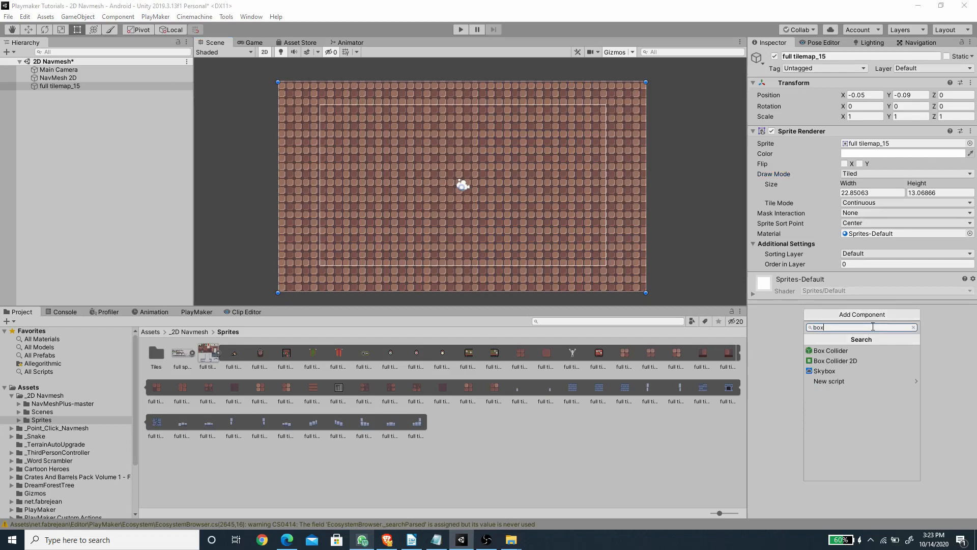
{"action": "left_click", "coordinate": [836, 361]}
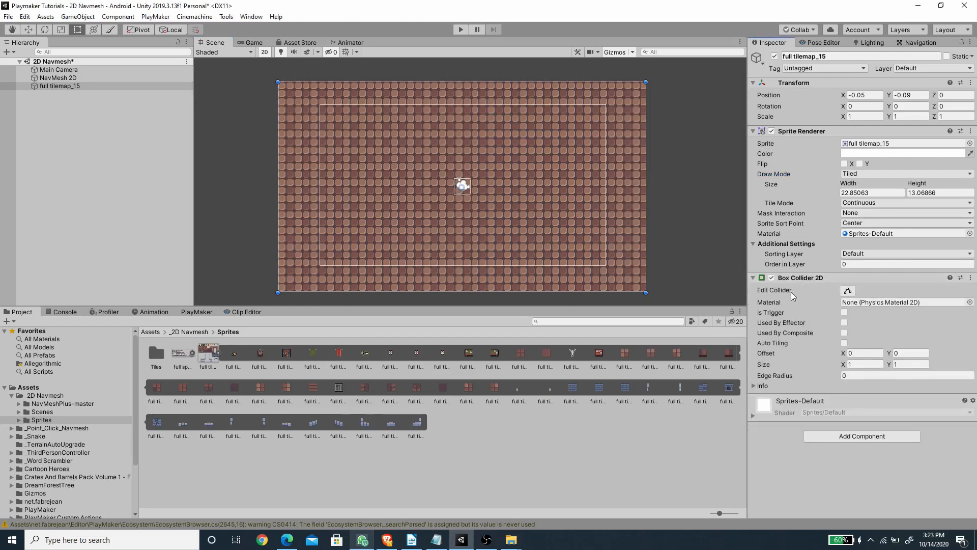
{"action": "left_click", "coordinate": [73, 125]}
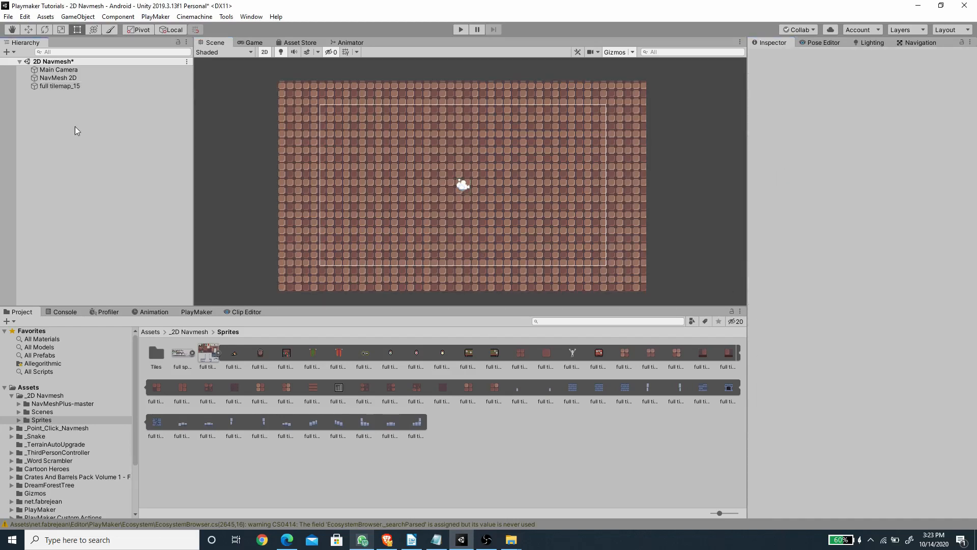
Step: Place the full tilemap_39 wall sprite on the floor at about X -3.16, Y 2.42 and set its order in layer to 1
{"action": "left_click_drag", "start_coordinate": [653, 405], "coordinate": [448, 170]}
{"action": "left_click_drag", "start_coordinate": [408, 143], "coordinate": [401, 152]}
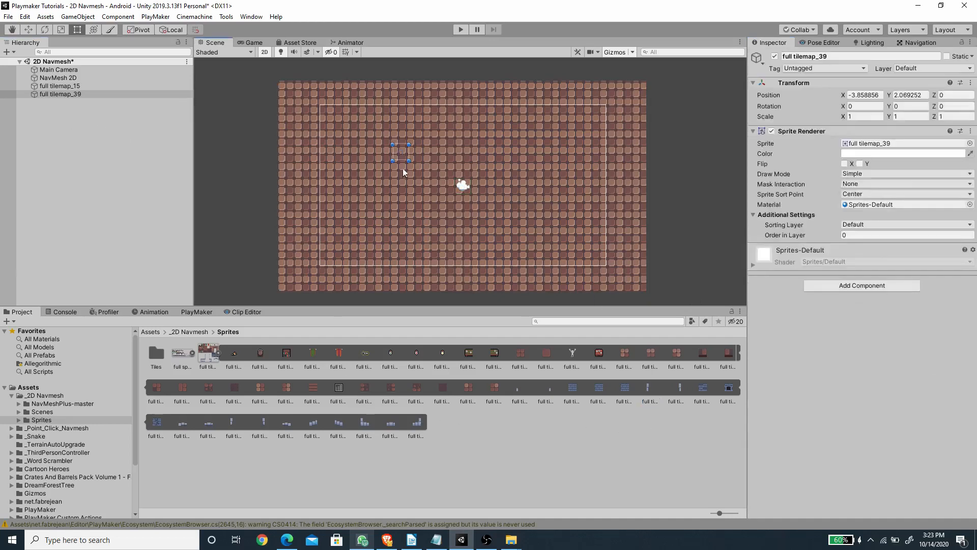
{"action": "left_click", "coordinate": [848, 234]}
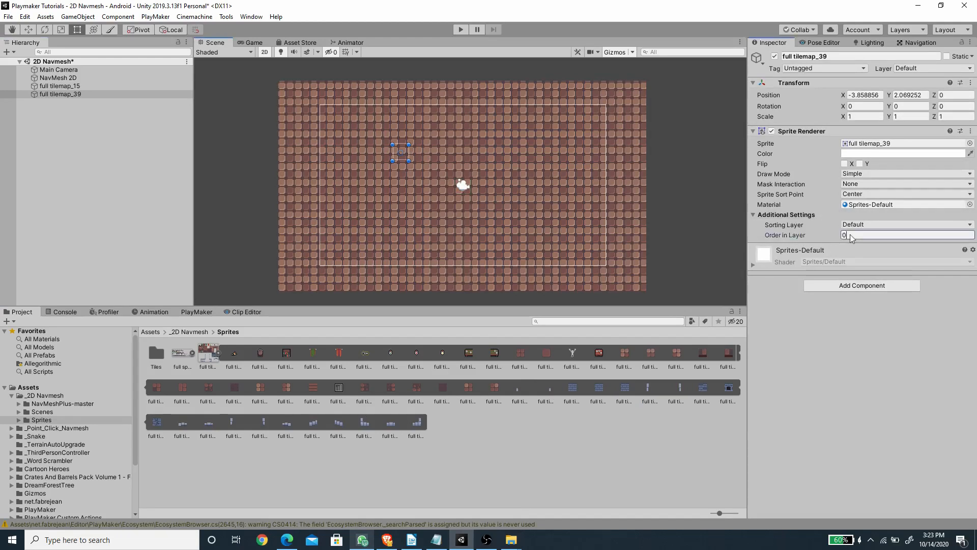
{"action": "type", "text": "1"}
{"action": "left_click_drag", "start_coordinate": [404, 151], "coordinate": [415, 146]}
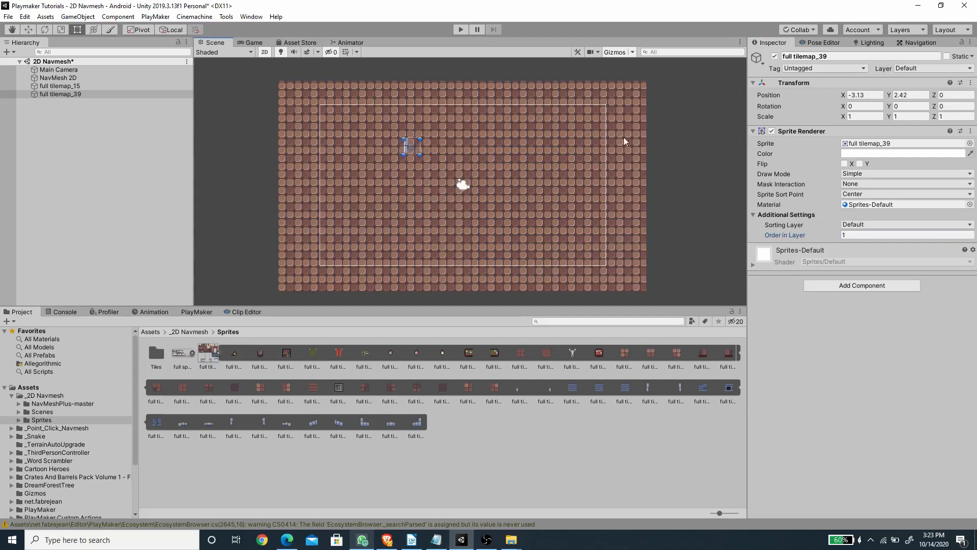
Step: Switch the wall sprite to Tiled draw mode and stretch it into a vertical wall about 6.68 high
{"action": "left_click", "coordinate": [864, 175]}
{"action": "left_click", "coordinate": [873, 200]}
{"action": "left_click_drag", "start_coordinate": [417, 154], "coordinate": [495, 217]}
Step: Duplicate the wall twice, then rotate the second copy 90 degrees about Z and place it as the upper wall at about X 0.88, Y 3.49
{"action": "key", "text": "ctrl+d"}
{"action": "key", "text": "ctrl+d"}
{"action": "left_click", "coordinate": [950, 103]}
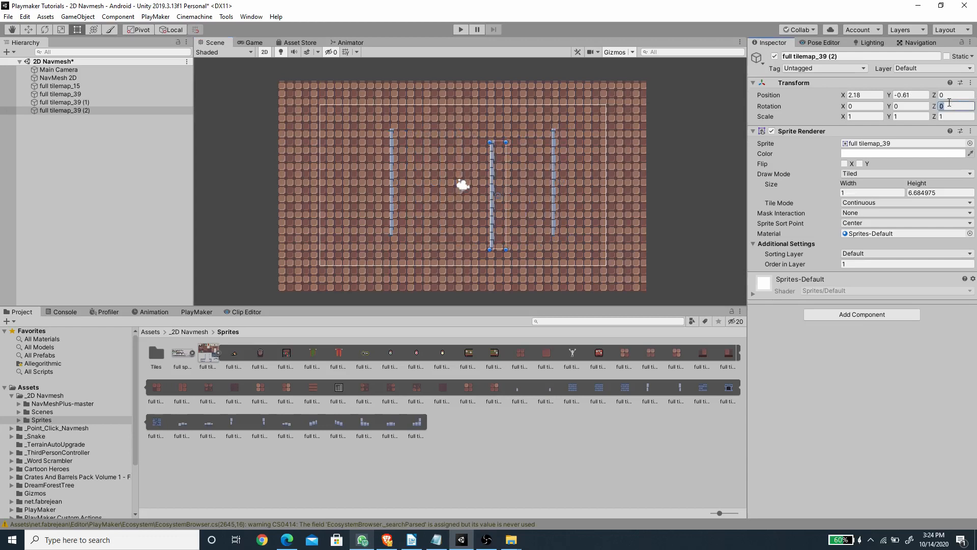
{"action": "type", "text": "90"}
{"action": "key", "text": "Return"}
{"action": "left_click_drag", "start_coordinate": [491, 193], "coordinate": [498, 134]}
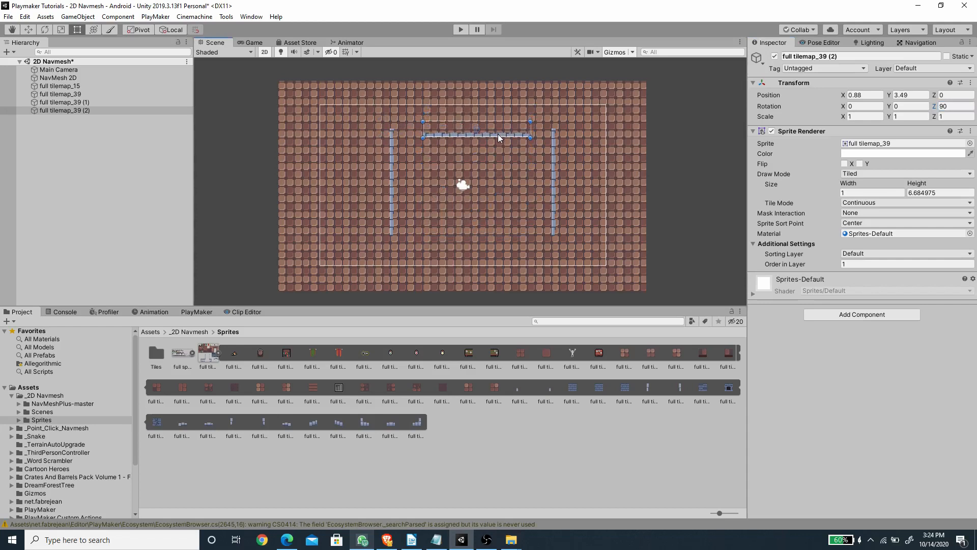
Step: Move the two vertical walls slightly outward and down, with the left one at about X -4.81, Y -0.14
{"action": "left_click", "coordinate": [555, 181]}
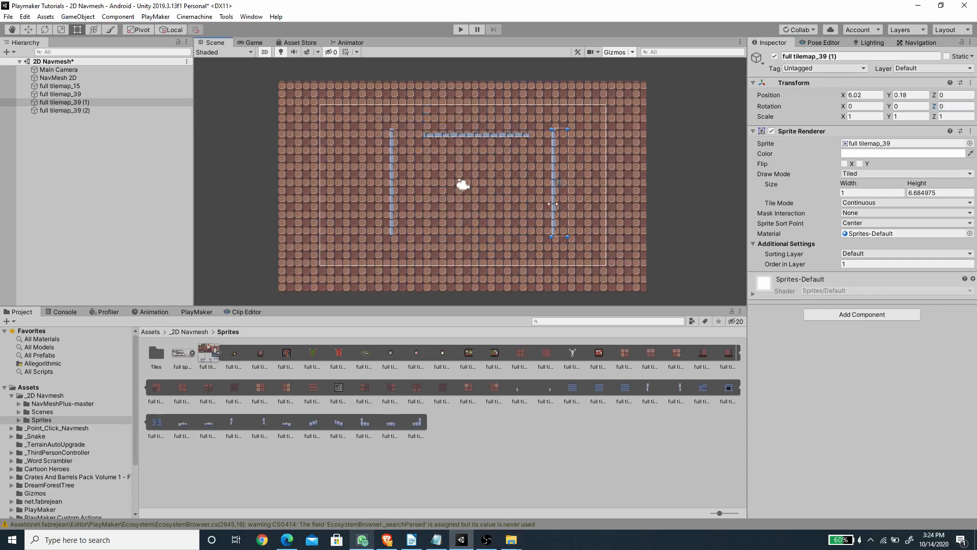
{"action": "left_click_drag", "start_coordinate": [555, 205], "coordinate": [562, 209]}
{"action": "left_click_drag", "start_coordinate": [390, 195], "coordinate": [379, 208]}
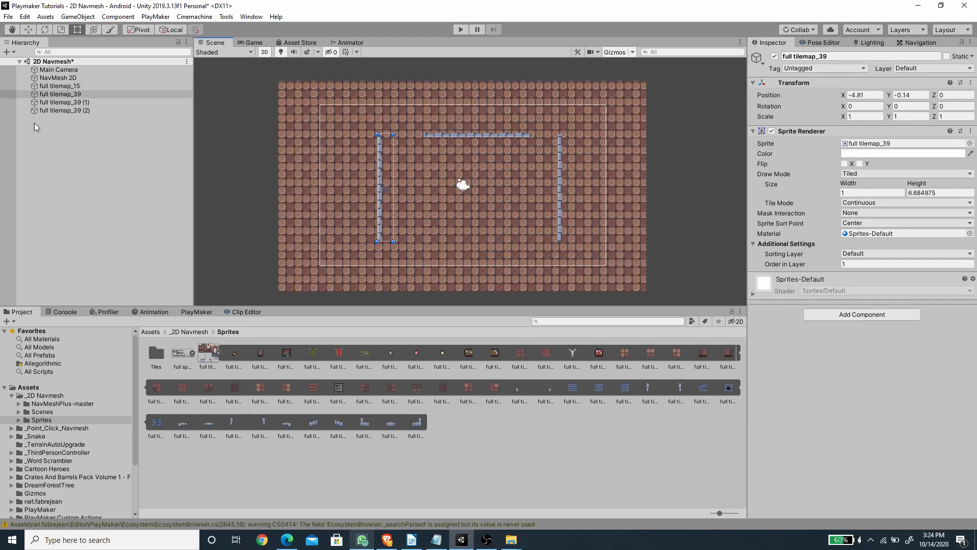
Step: Add a Box Collider 2D component to all three full tilemap_39 walls at once
{"action": "left_click", "coordinate": [61, 110], "text": "shift"}
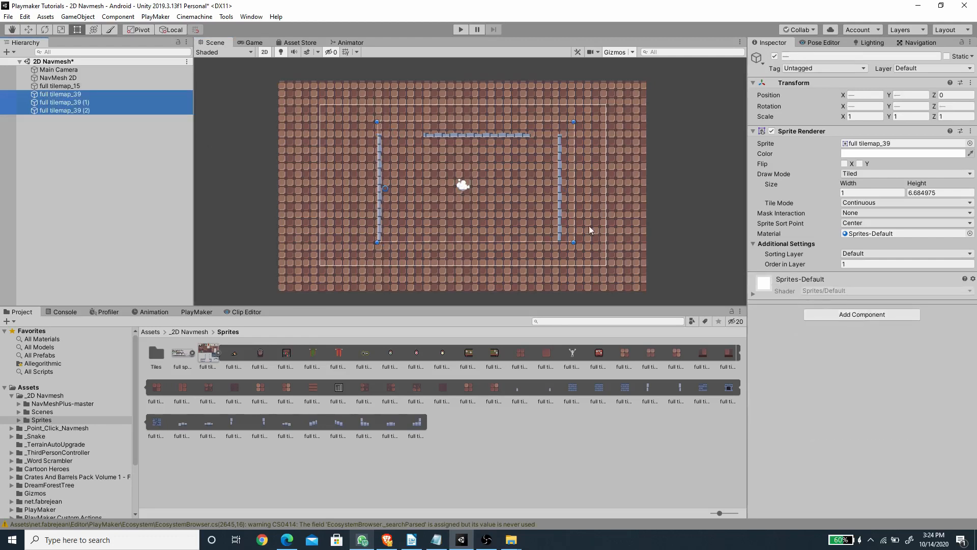
{"action": "left_click", "coordinate": [831, 314]}
{"action": "left_click", "coordinate": [847, 359]}
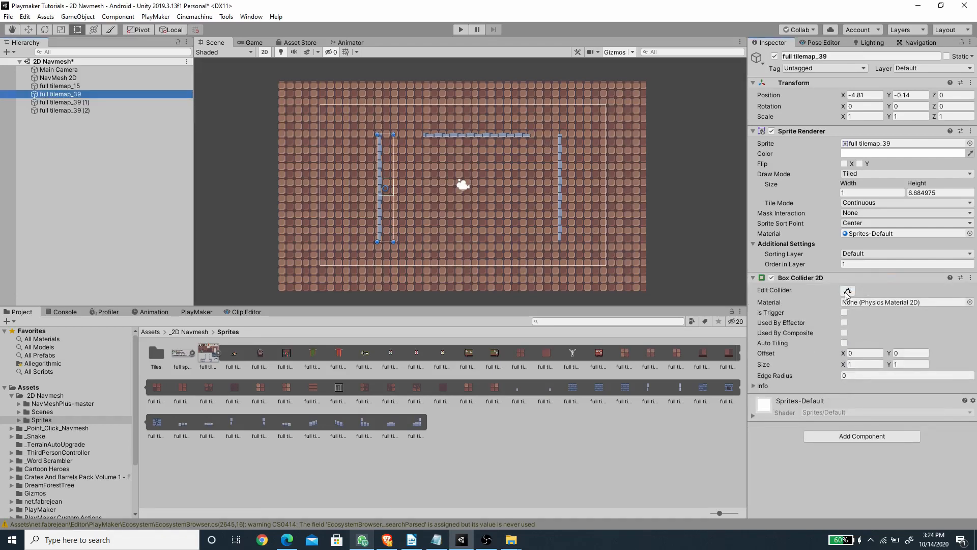
Step: Edit the left wall's box collider so it spans the full wall height and matches its narrow width
{"action": "left_click", "coordinate": [847, 291]}
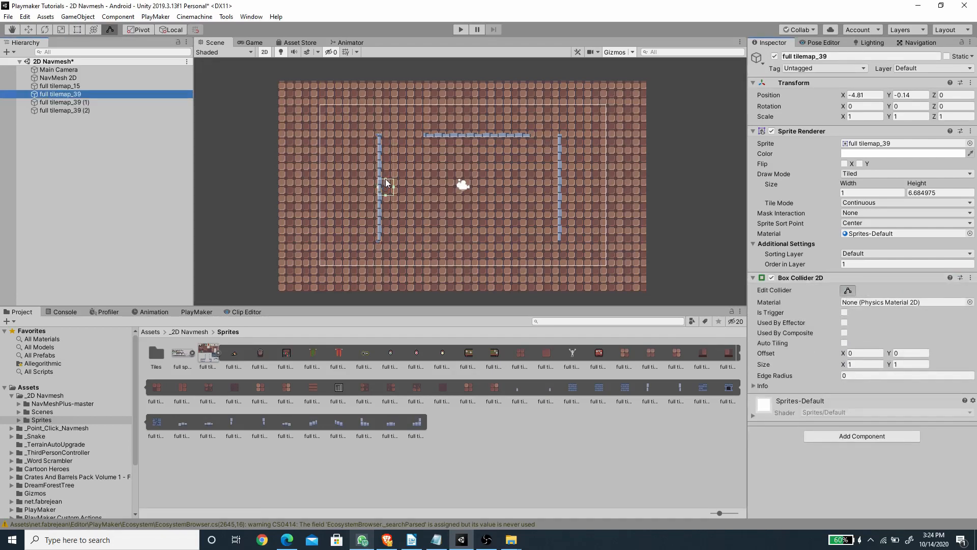
{"action": "left_click_drag", "start_coordinate": [386, 178], "coordinate": [384, 133]}
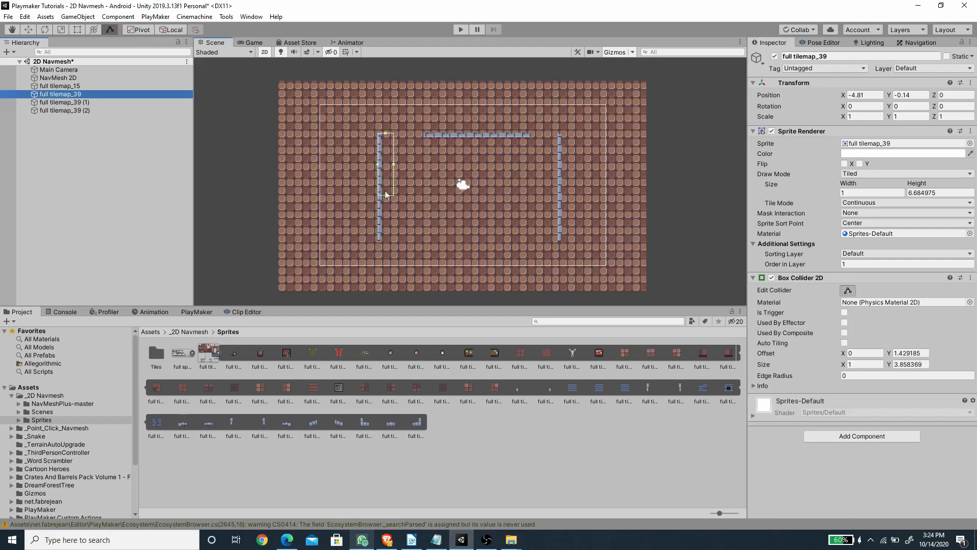
{"action": "left_click_drag", "start_coordinate": [384, 195], "coordinate": [383, 242]}
{"action": "left_click_drag", "start_coordinate": [394, 188], "coordinate": [382, 188]}
Step: Fit the box colliders of the right wall and the upper horizontal wall to their visible sprites
{"action": "left_click", "coordinate": [64, 102]}
{"action": "mouse_move", "coordinate": [566, 180]}
{"action": "left_mouse_down"}
{"action": "mouse_move", "coordinate": [566, 134]}
{"action": "mouse_move", "coordinate": [567, 241]}
{"action": "mouse_move", "coordinate": [562, 187]}
{"action": "left_mouse_up"}
{"action": "left_click", "coordinate": [499, 133]}
{"action": "left_click", "coordinate": [500, 133]}
{"action": "mouse_move", "coordinate": [486, 129]}
{"action": "left_mouse_down"}
{"action": "mouse_move", "coordinate": [531, 135]}
{"action": "mouse_move", "coordinate": [425, 131]}
{"action": "mouse_move", "coordinate": [477, 132]}
{"action": "left_mouse_up"}
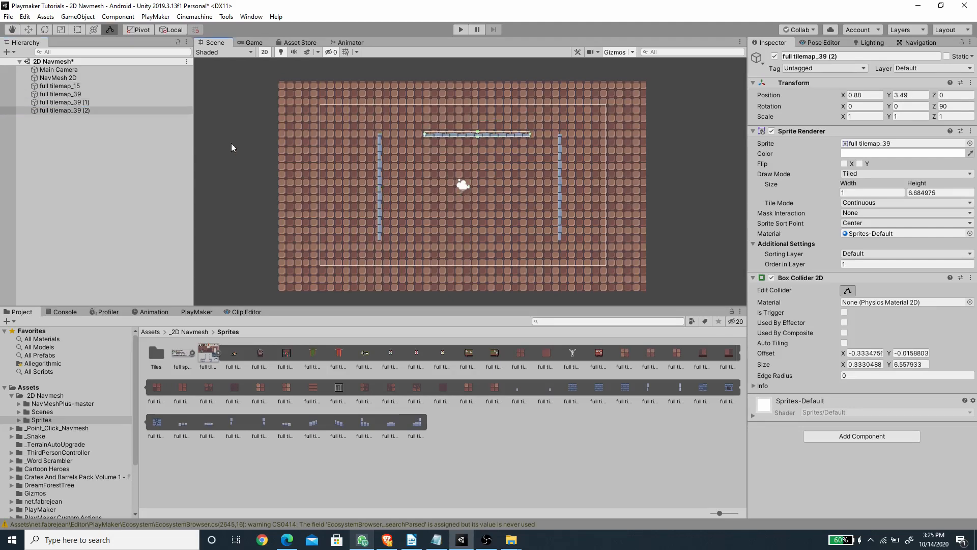
Step: Stretch the floor's box collider to the edges of the tiled floor, about 22.82 by 12.97
{"action": "left_click", "coordinate": [74, 86]}
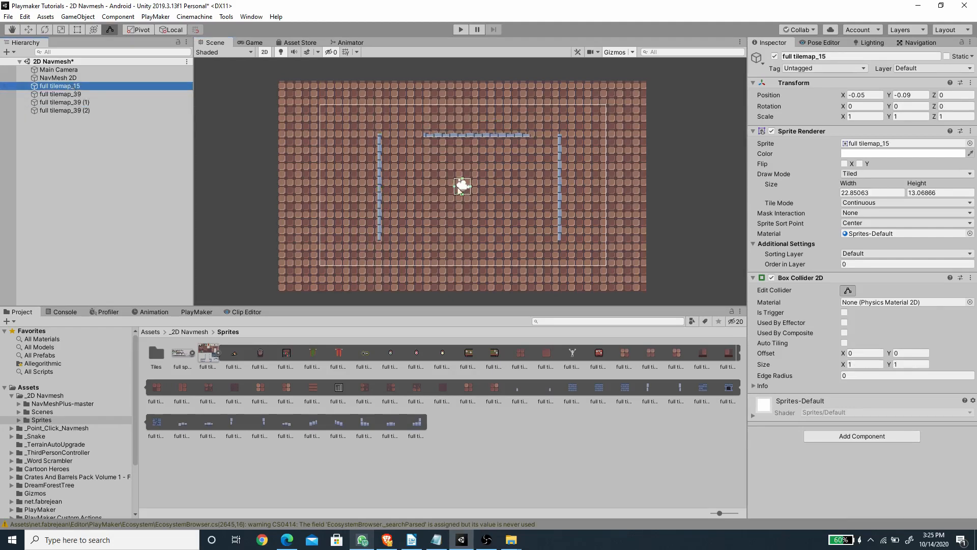
{"action": "left_click_drag", "start_coordinate": [455, 188], "coordinate": [281, 212]}
{"action": "left_click_drag", "start_coordinate": [375, 180], "coordinate": [372, 81]}
{"action": "left_click_drag", "start_coordinate": [471, 138], "coordinate": [647, 160]}
{"action": "left_click_drag", "start_coordinate": [461, 194], "coordinate": [461, 290]}
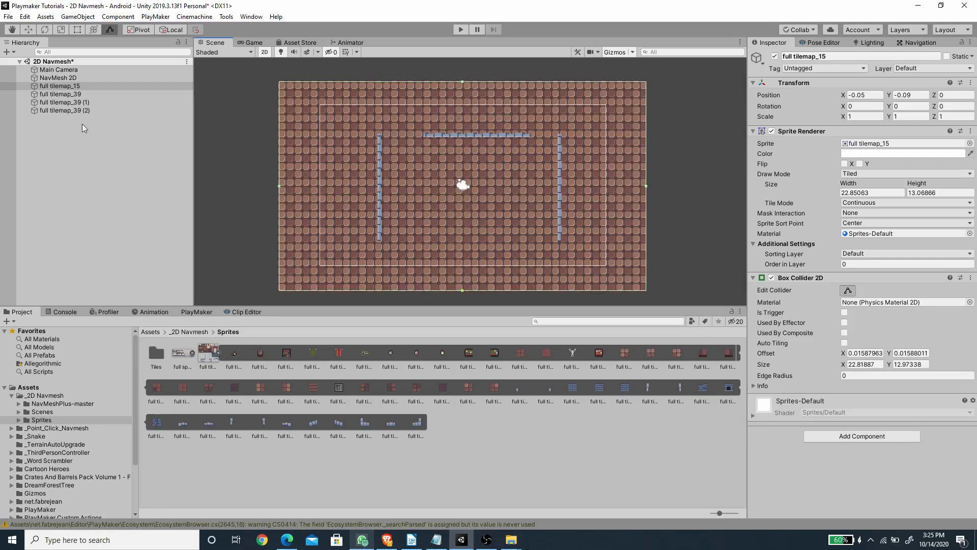
Step: Make the floor and the three walls children of the NavMesh 2D object
{"action": "left_click", "coordinate": [76, 111], "text": "shift"}
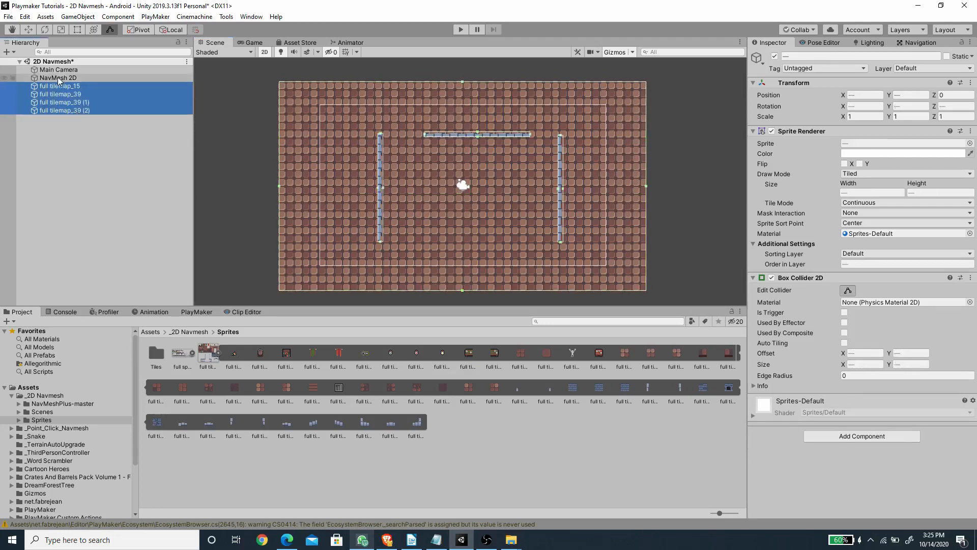
{"action": "left_click_drag", "start_coordinate": [53, 86], "coordinate": [60, 77]}
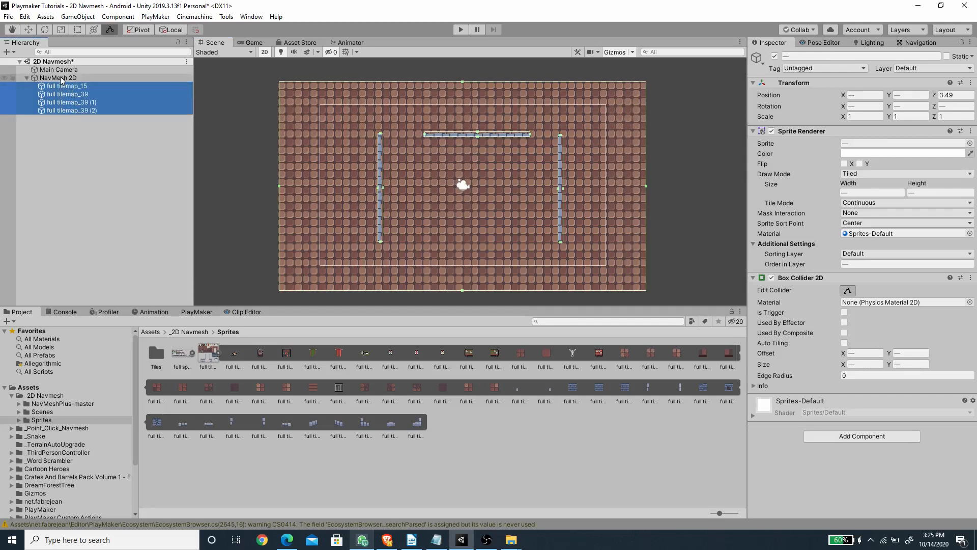
{"action": "left_click", "coordinate": [58, 73]}
{"action": "left_click", "coordinate": [69, 84]}
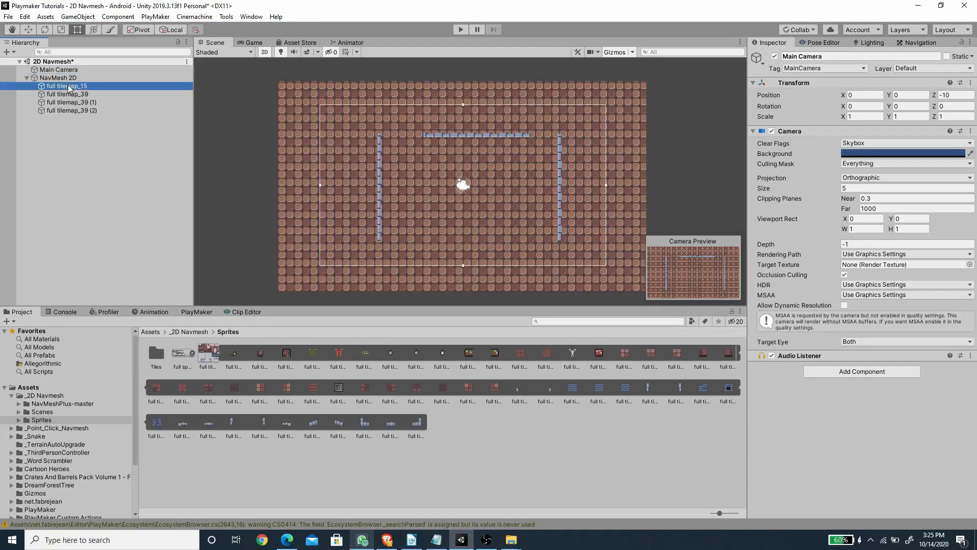
Step: Set the NavMesh 2D surface to collect objects from Children and use Physics Colliders as its geometry
{"action": "left_click", "coordinate": [64, 78]}
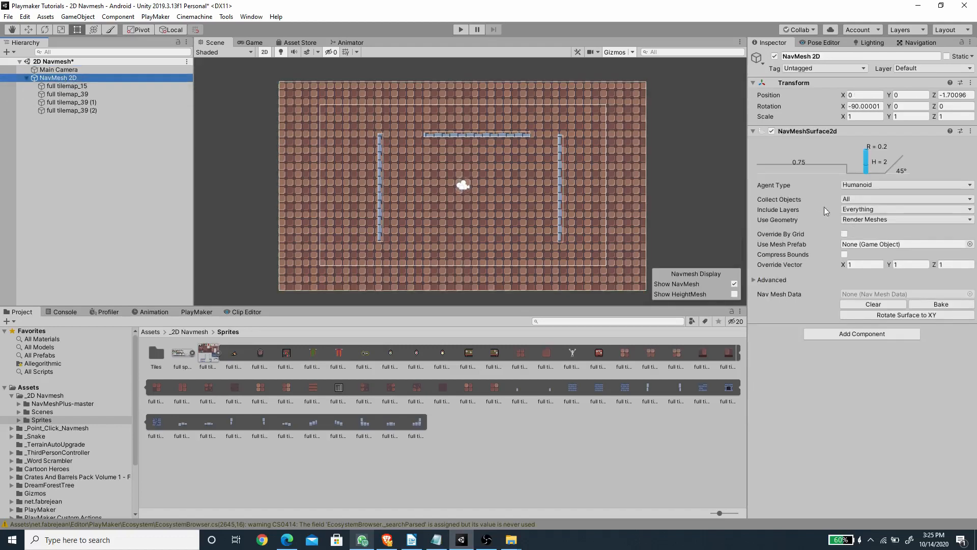
{"action": "left_click", "coordinate": [862, 199]}
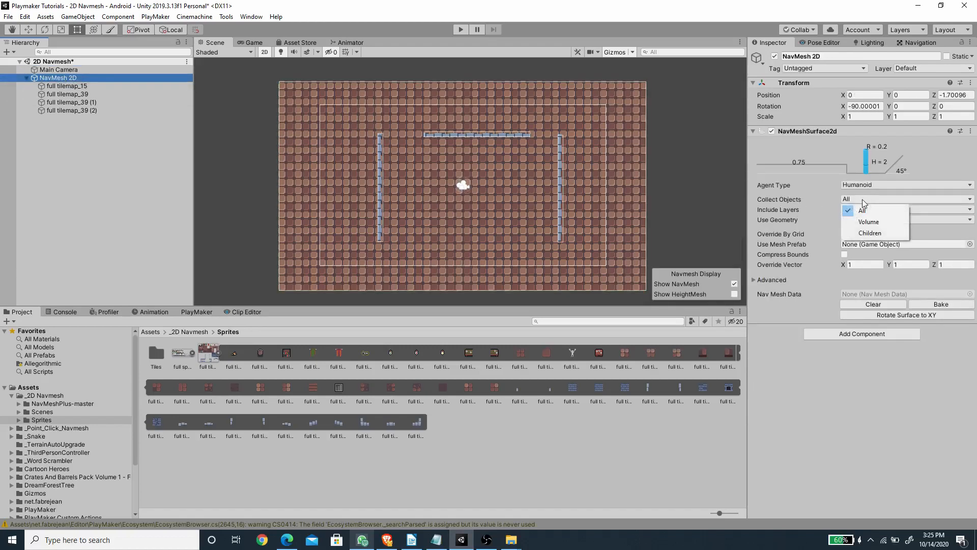
{"action": "left_click", "coordinate": [873, 233]}
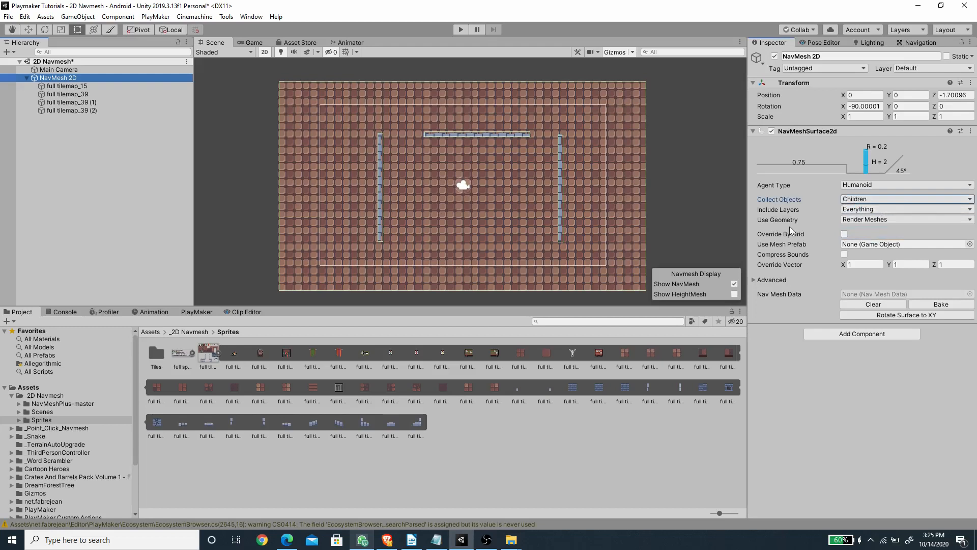
{"action": "left_click", "coordinate": [861, 221]}
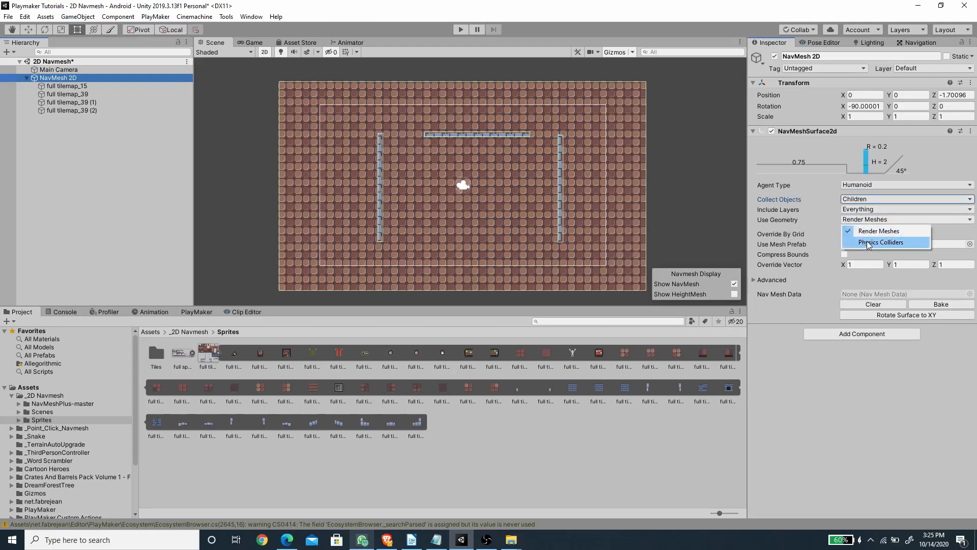
{"action": "left_click", "coordinate": [868, 243]}
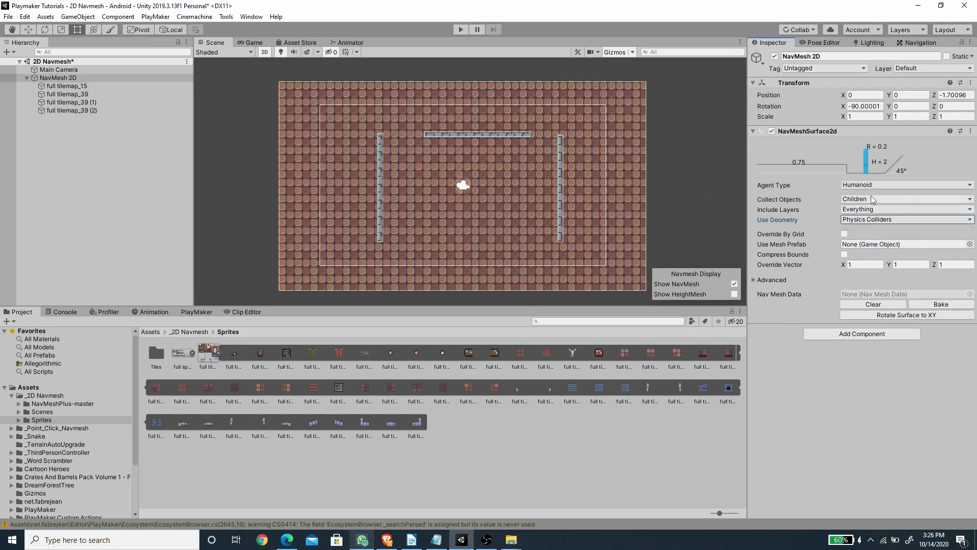
Step: Add a NavMeshModifier component to the floor and all three walls and enable Override Area on it
{"action": "left_click", "coordinate": [64, 85]}
{"action": "left_click", "coordinate": [69, 109], "text": "shift"}
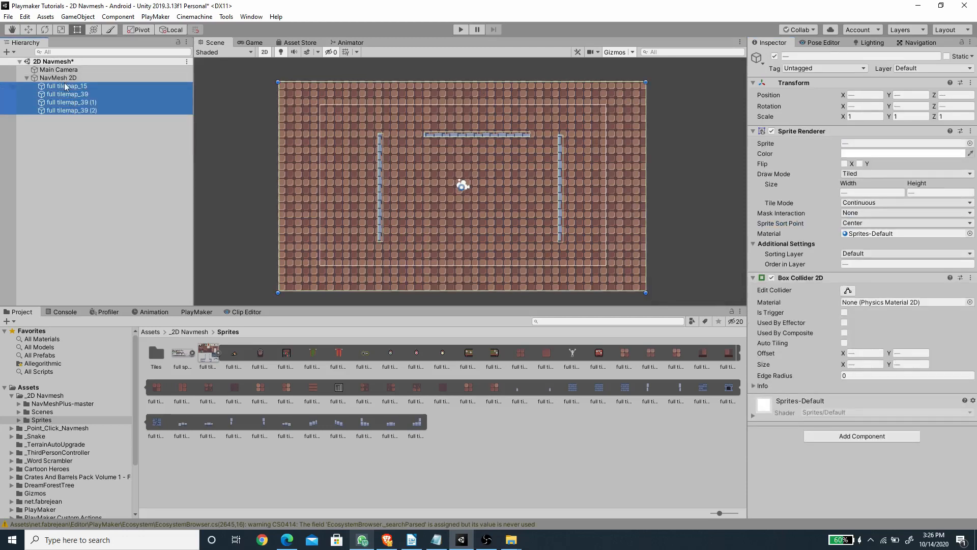
{"action": "left_click", "coordinate": [830, 435]}
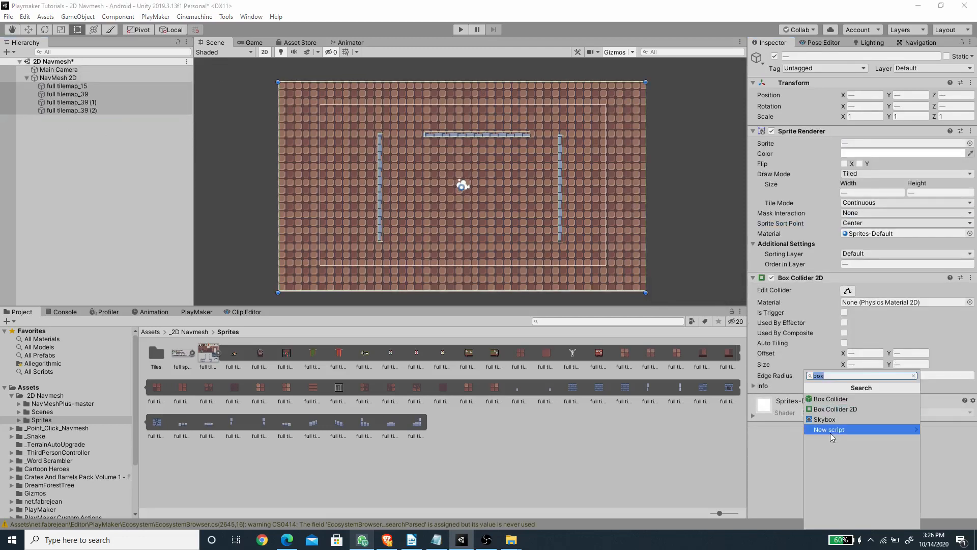
{"action": "type", "text": "nav"}
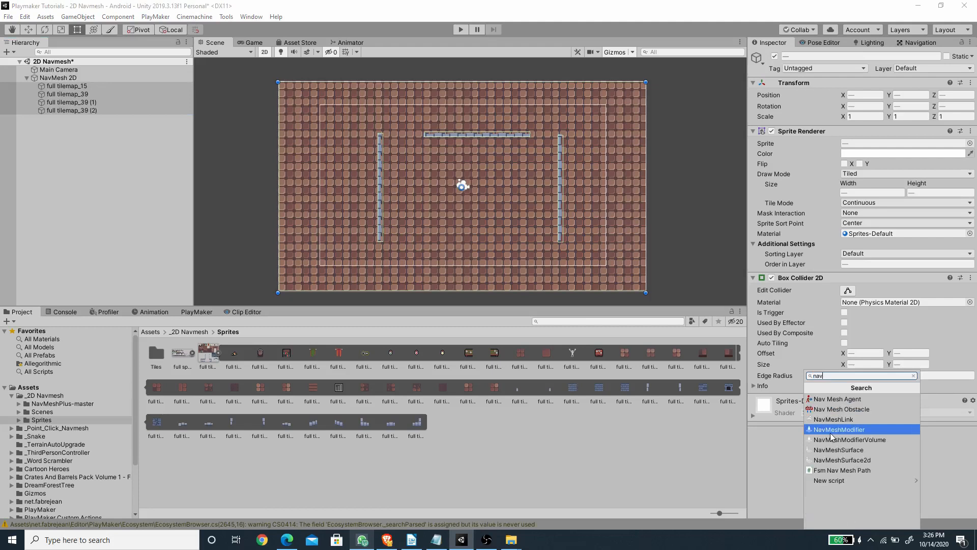
{"action": "left_click", "coordinate": [833, 430]}
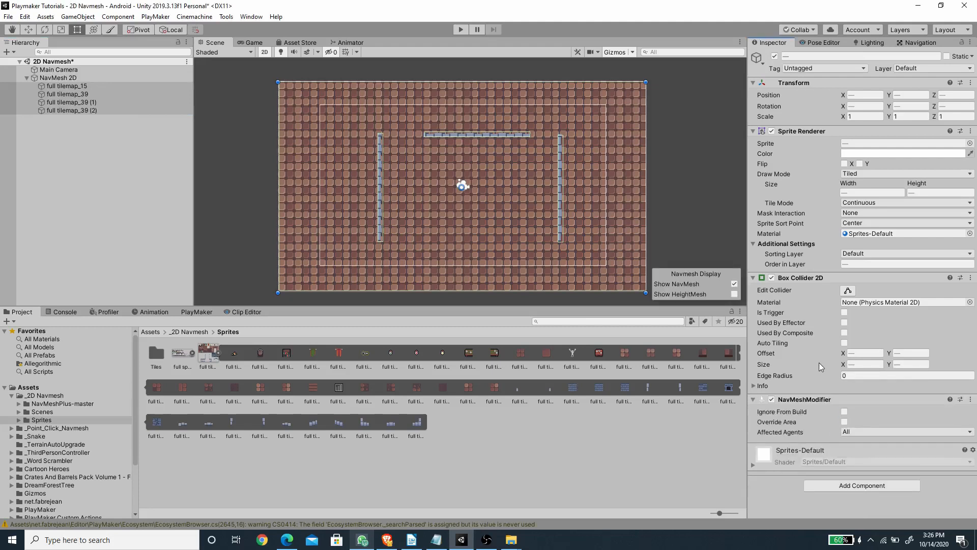
{"action": "left_click", "coordinate": [844, 422]}
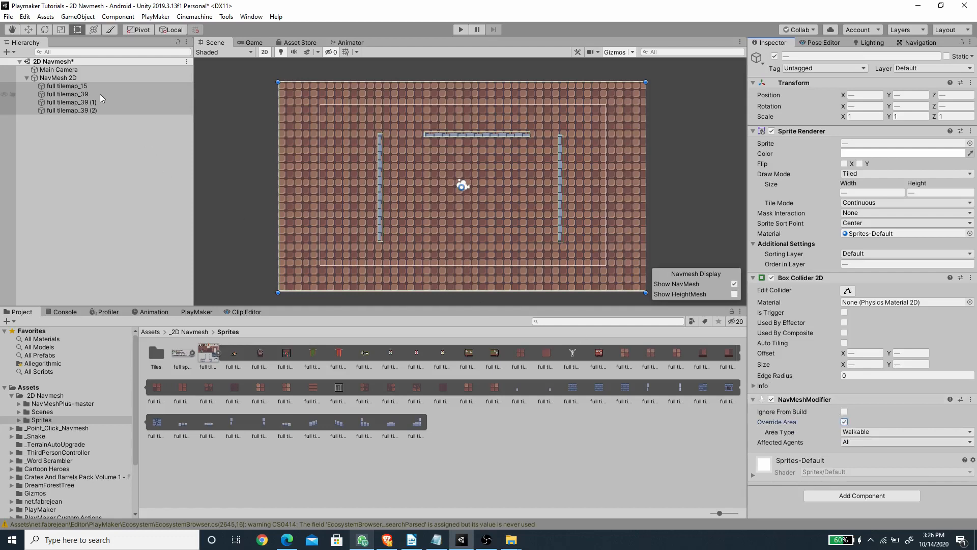
Step: Set the NavMeshModifier area type of the three full tilemap_39 walls to Not Walkable
{"action": "left_click", "coordinate": [83, 87]}
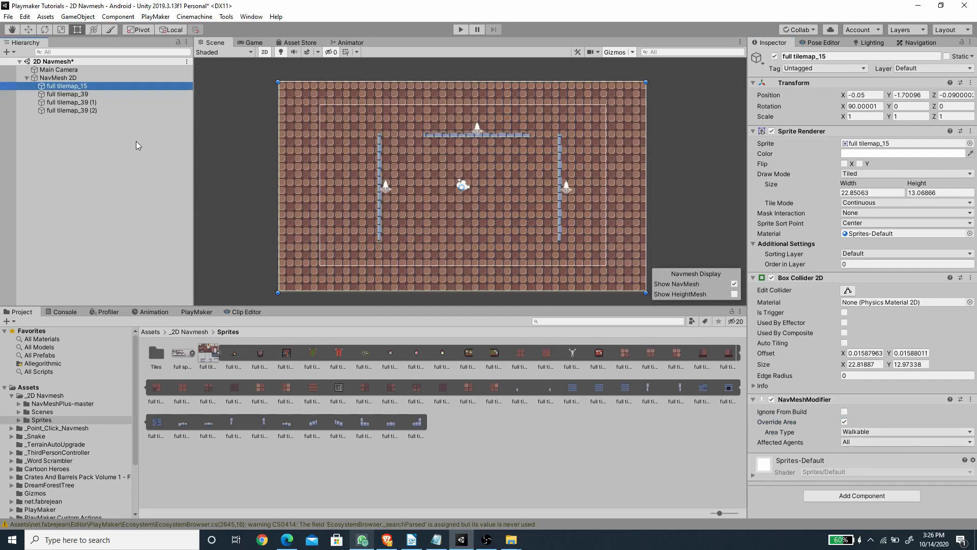
{"action": "left_click", "coordinate": [86, 95]}
{"action": "left_click", "coordinate": [84, 103], "text": "ctrl"}
{"action": "left_click", "coordinate": [83, 110], "text": "ctrl"}
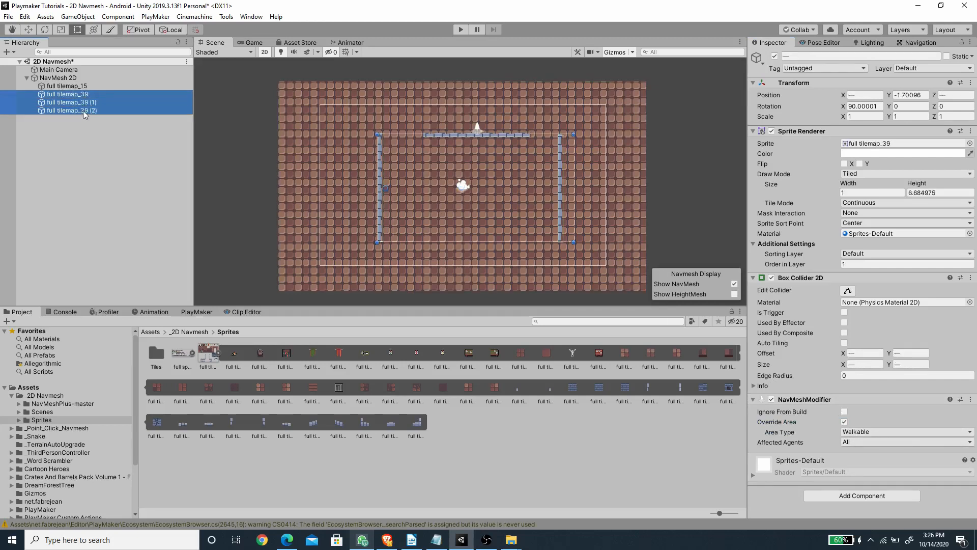
{"action": "left_click", "coordinate": [873, 433]}
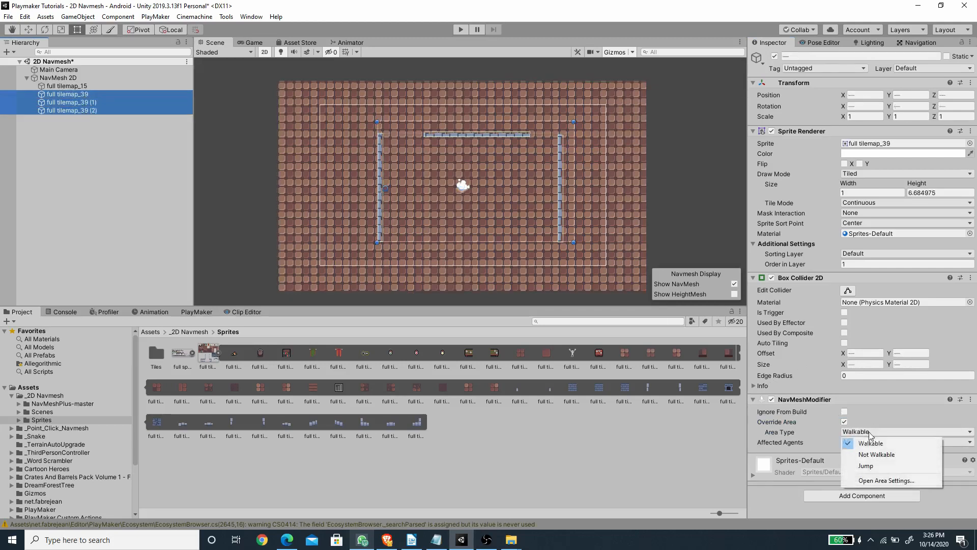
{"action": "left_click", "coordinate": [883, 455]}
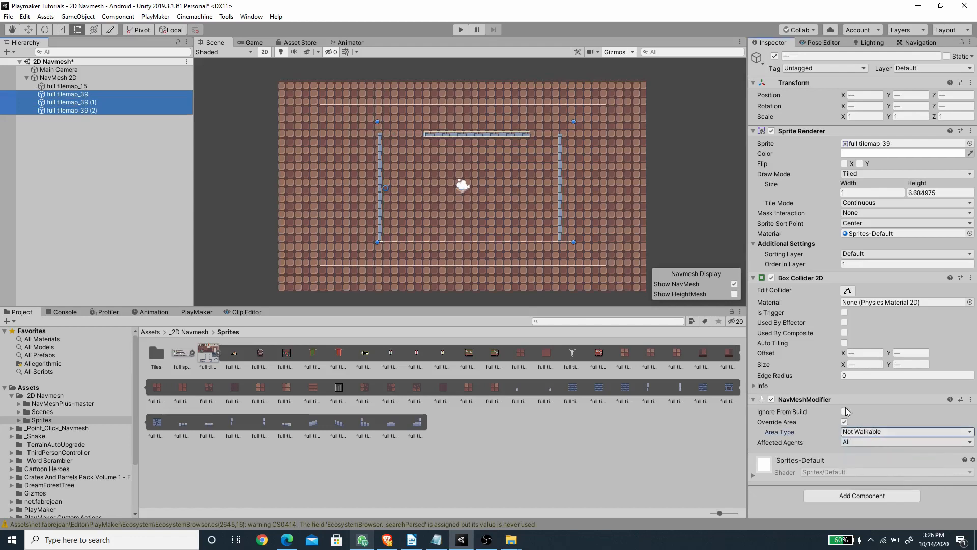
Step: Check the Humanoid agent settings in Navigation, and bake the navmesh of the NavMesh 2D surface
{"action": "left_click", "coordinate": [918, 44]}
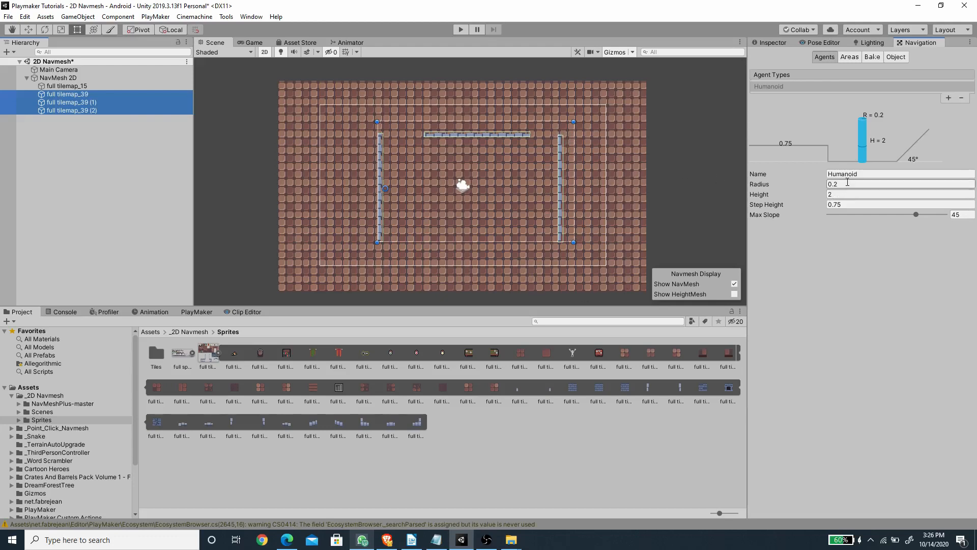
{"action": "left_click", "coordinate": [770, 42]}
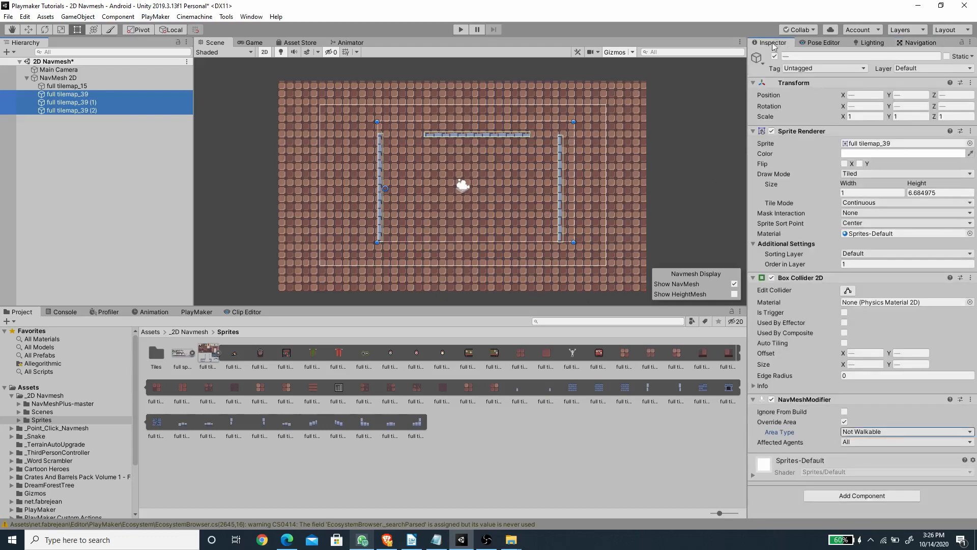
{"action": "left_click", "coordinate": [66, 77]}
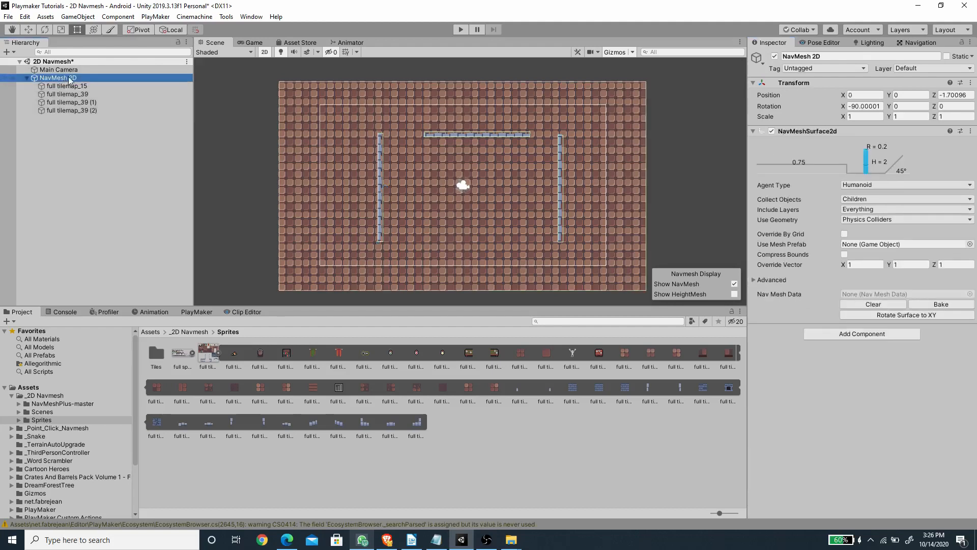
{"action": "left_click", "coordinate": [929, 306]}
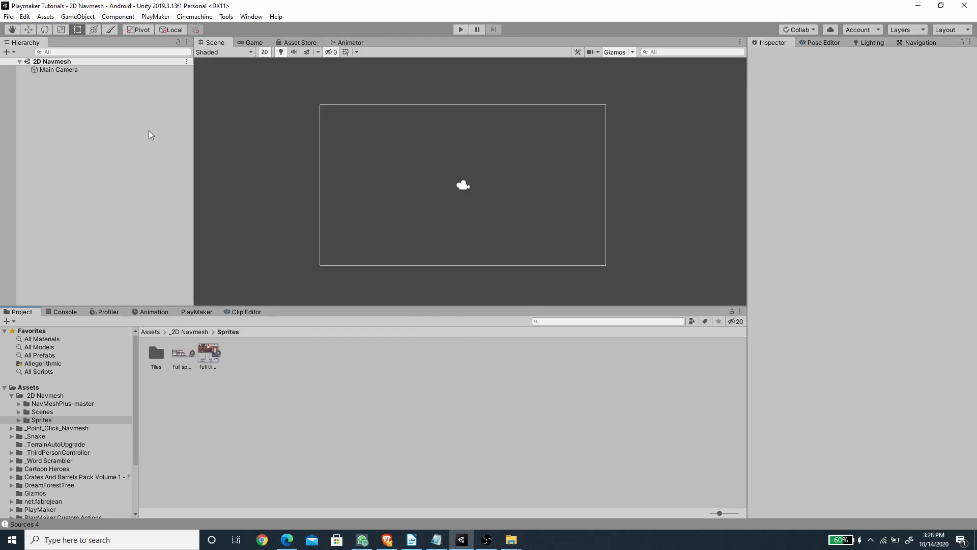
Step: Open the Tile Palette window and dock it between the Scene view and the Inspector
{"action": "left_click", "coordinate": [251, 16]}
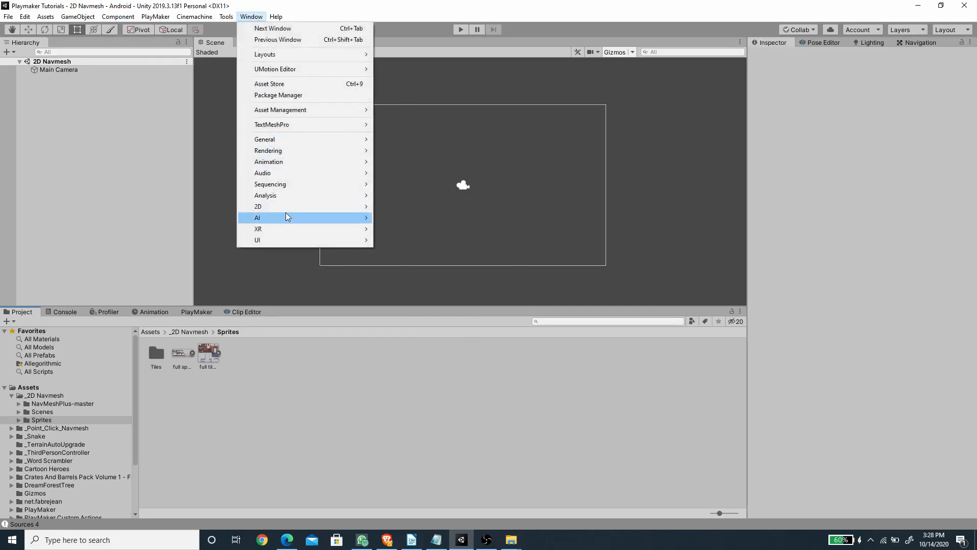
{"action": "mouse_move", "coordinate": [299, 204]}
{"action": "left_click", "coordinate": [407, 229]}
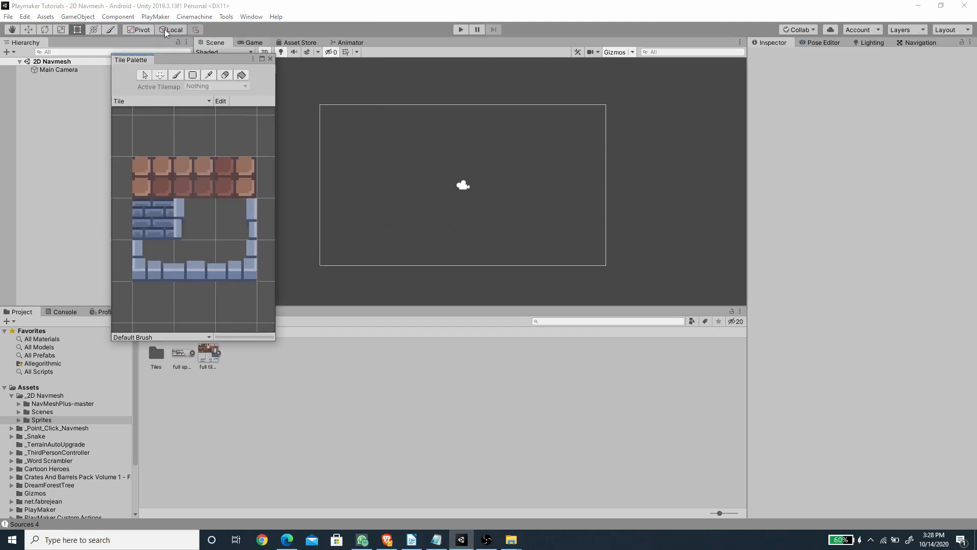
{"action": "left_click_drag", "start_coordinate": [131, 61], "coordinate": [713, 193]}
{"action": "left_click_drag", "start_coordinate": [563, 162], "coordinate": [571, 163]}
{"action": "middle_click_drag", "start_coordinate": [614, 198], "coordinate": [660, 206]}
{"action": "key", "text": "d"}
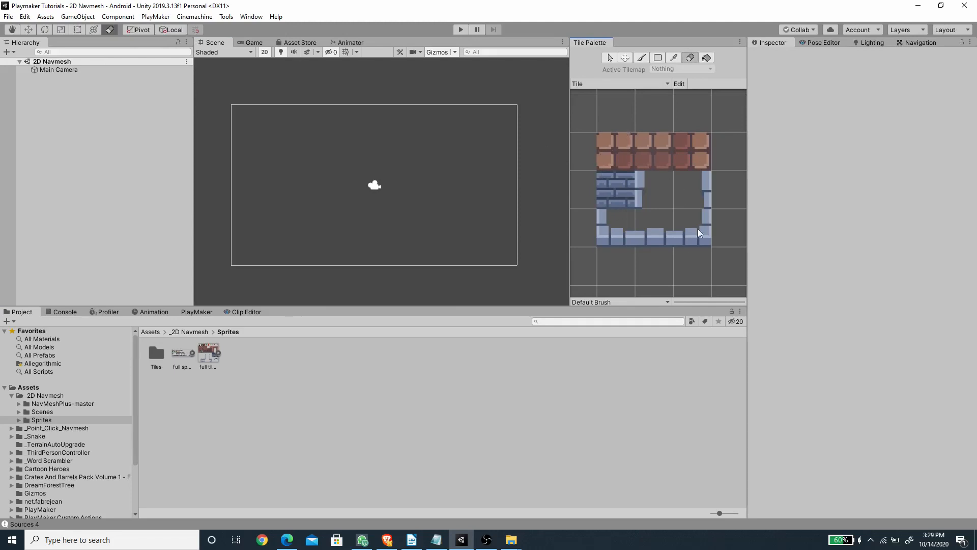
{"action": "middle_click_drag", "start_coordinate": [645, 185], "coordinate": [652, 182]}
Step: Add a 2D Tilemap with its Grid to the scene and rename the tilemap Ground
{"action": "right_click", "coordinate": [54, 96]}
{"action": "mouse_move", "coordinate": [108, 212]}
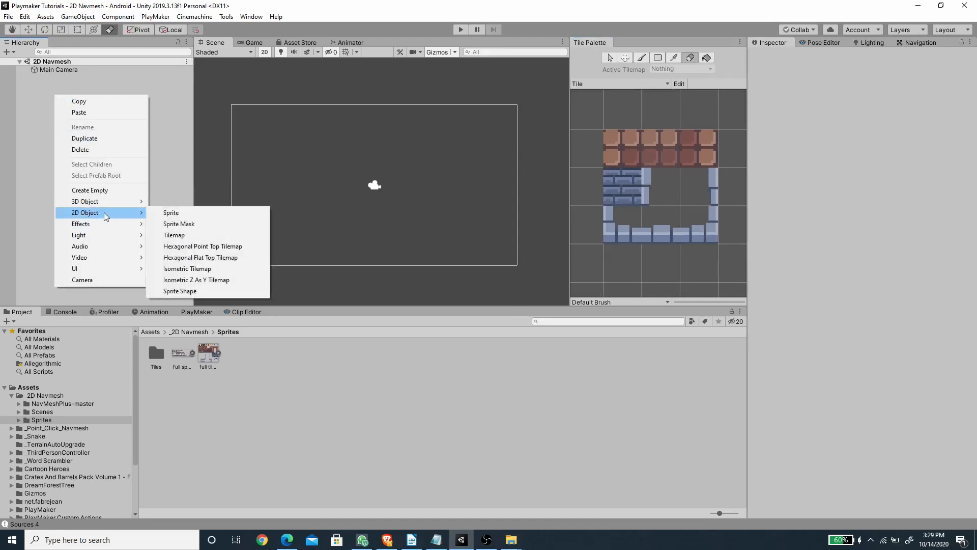
{"action": "left_click", "coordinate": [171, 234]}
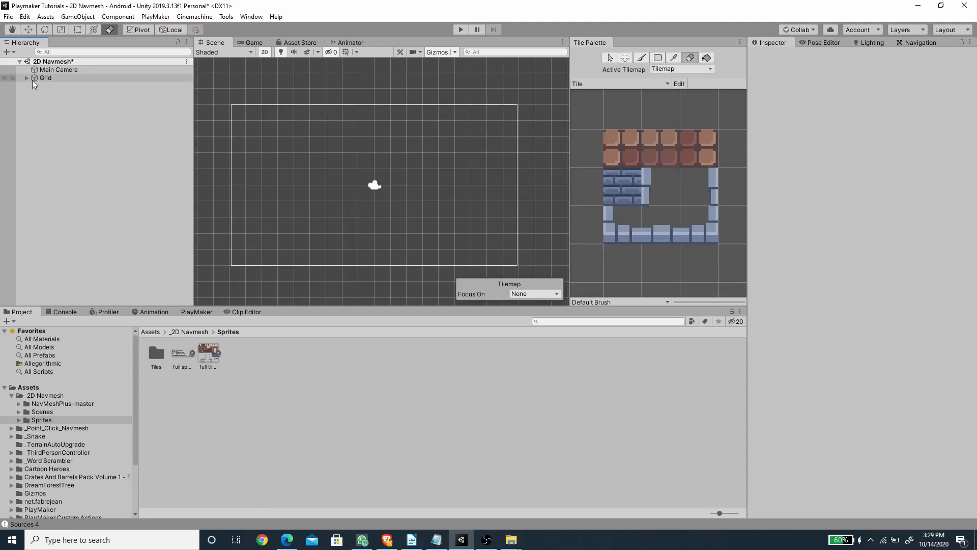
{"action": "left_click", "coordinate": [813, 57]}
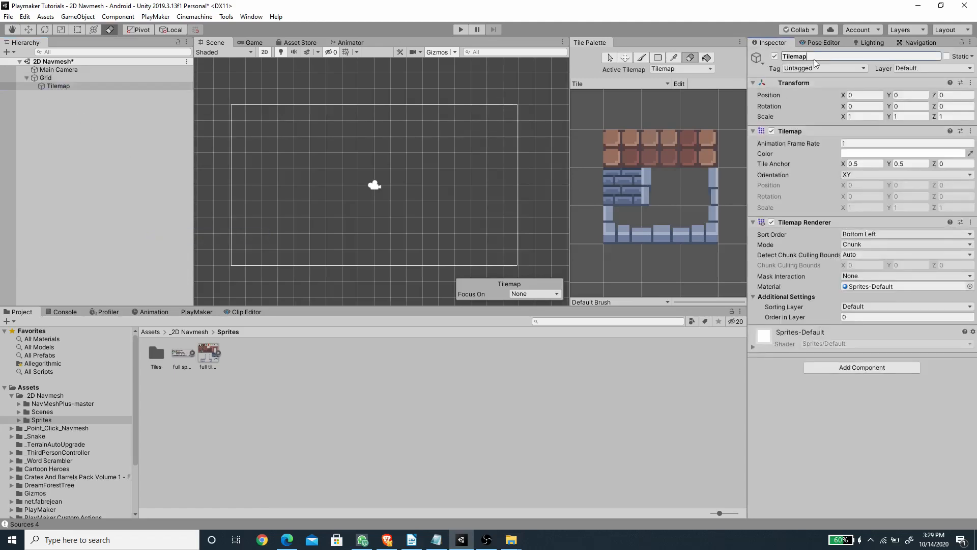
{"action": "type", "text": "Ground"}
{"action": "key", "text": "Return"}
Step: Add a second Tilemap under the Grid object and rename it Wall
{"action": "left_click", "coordinate": [53, 78]}
{"action": "right_click", "coordinate": [53, 76]}
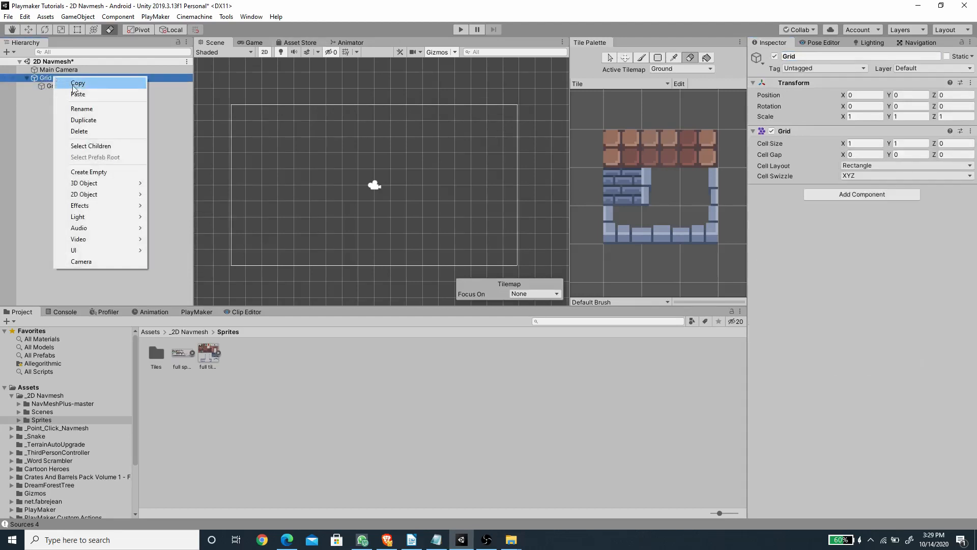
{"action": "mouse_move", "coordinate": [106, 195]}
{"action": "left_click", "coordinate": [173, 217]}
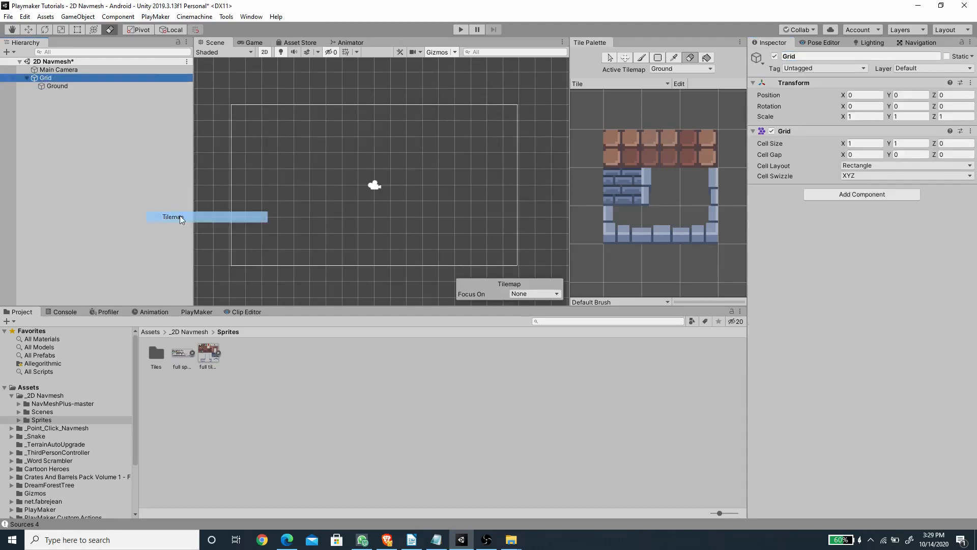
{"action": "left_click", "coordinate": [820, 56]}
{"action": "left_click", "coordinate": [820, 57]}
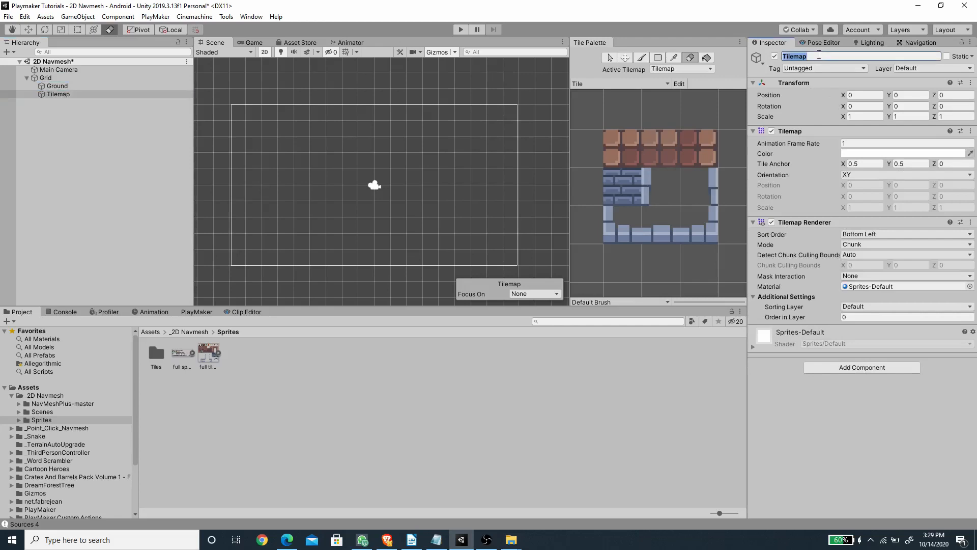
{"action": "type", "text": "Wall"}
{"action": "key", "text": "Return"}
Step: Fill a large rectangle extending beyond the camera frame with reddish floor tiles on the Ground tilemap
{"action": "left_click", "coordinate": [69, 87]}
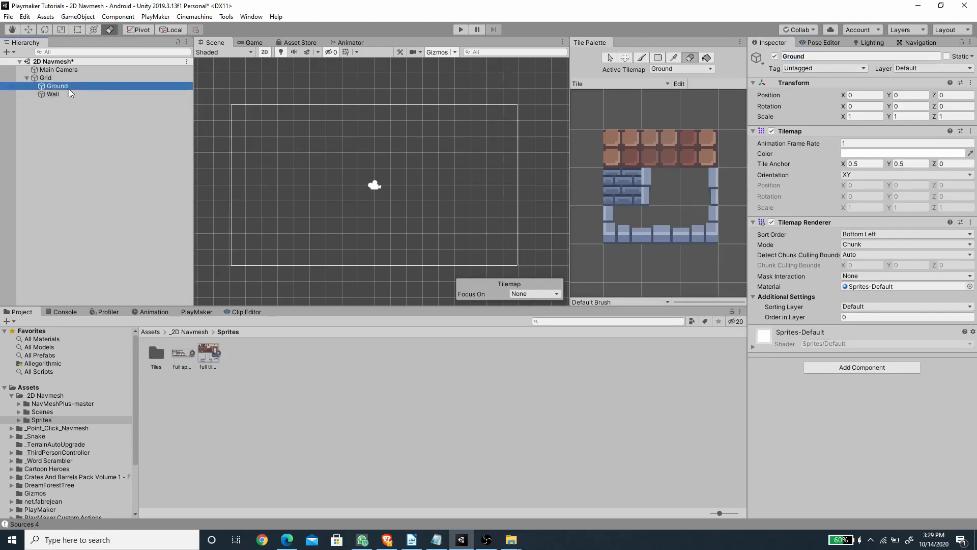
{"action": "key", "text": "b"}
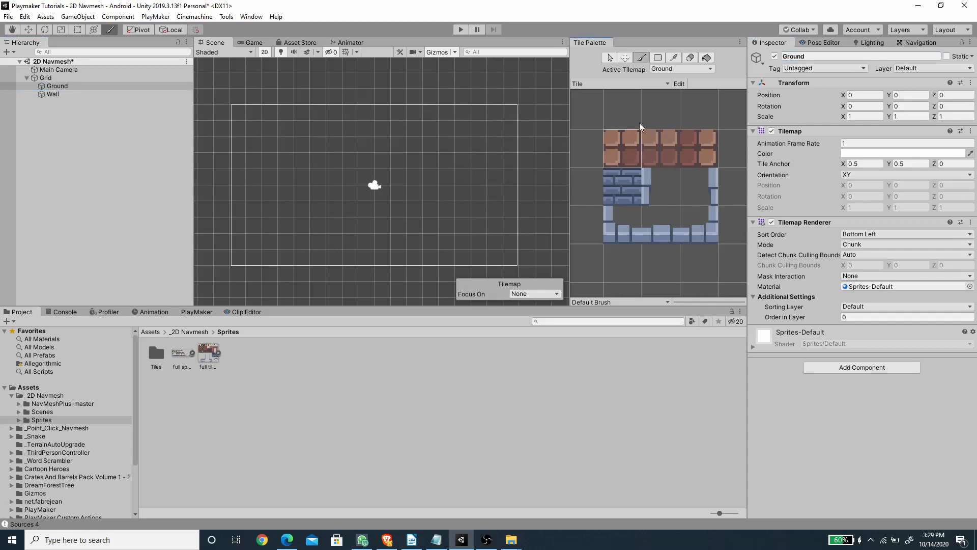
{"action": "left_click", "coordinate": [658, 60]}
{"action": "scroll", "coordinate": [350, 207], "scroll_direction": "down", "scroll_amount": 6}
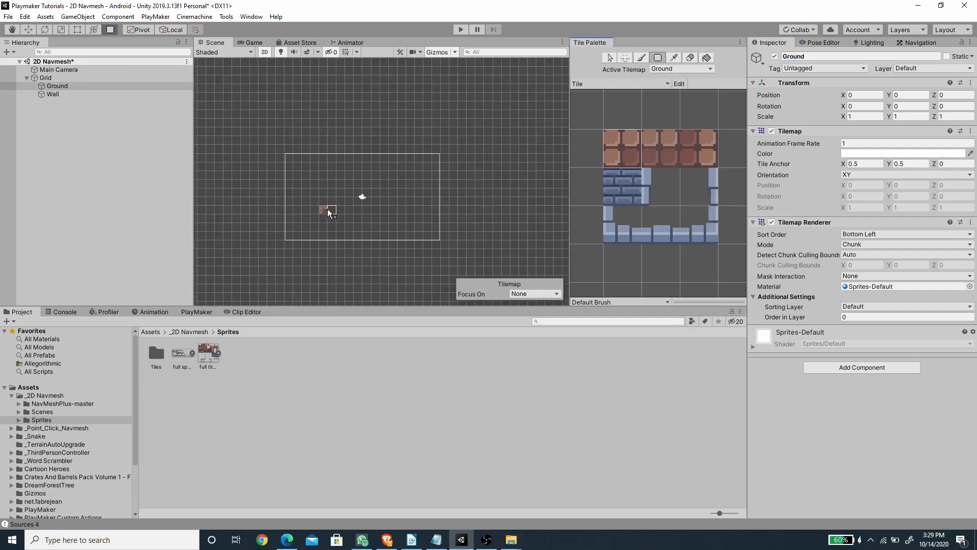
{"action": "middle_click_drag", "start_coordinate": [334, 202], "coordinate": [314, 209]}
{"action": "left_click_drag", "start_coordinate": [271, 126], "coordinate": [479, 258]}
{"action": "scroll", "coordinate": [357, 277], "scroll_direction": "up", "scroll_amount": 6}
{"action": "middle_click_drag", "start_coordinate": [389, 201], "coordinate": [380, 226]}
Step: Brush a different floor tile from the palette over parts of the Ground tilemap for variation
{"action": "left_click", "coordinate": [661, 145]}
{"action": "left_click", "coordinate": [642, 58]}
{"action": "left_click", "coordinate": [300, 188]}
{"action": "mouse_move", "coordinate": [355, 112]}
{"action": "left_mouse_down"}
{"action": "mouse_move", "coordinate": [298, 190]}
{"action": "mouse_move", "coordinate": [693, 152]}
{"action": "mouse_move", "coordinate": [280, 130]}
{"action": "mouse_move", "coordinate": [431, 114]}
{"action": "left_mouse_up"}
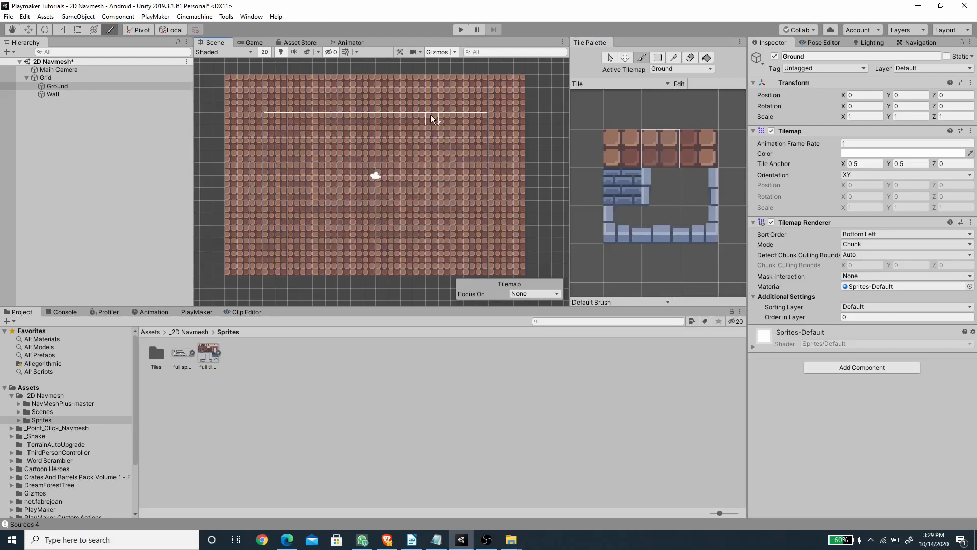
Step: Paint a stepped vertical wall of blue brick tiles on the Wall tilemap, to the right of the camera icon
{"action": "left_click", "coordinate": [50, 95]}
{"action": "left_click", "coordinate": [616, 186]}
{"action": "left_click_drag", "start_coordinate": [432, 145], "coordinate": [443, 208]}
Step: Paint an L-shaped wall left of the camera icon on the Wall tilemap, using the thin vertical, corner and horizontal edge tiles
{"action": "left_click", "coordinate": [650, 179]}
{"action": "left_click_drag", "start_coordinate": [319, 141], "coordinate": [319, 185]}
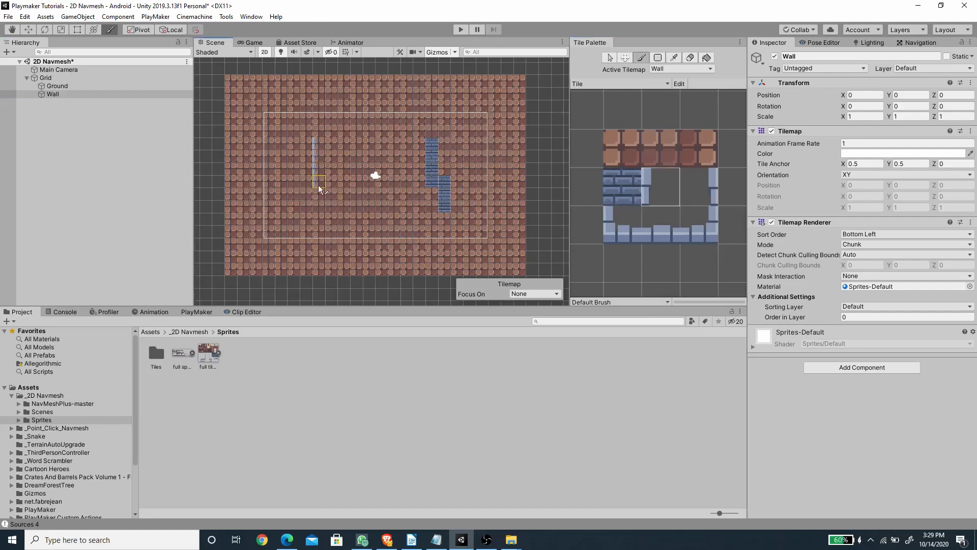
{"action": "left_click", "coordinate": [624, 227]}
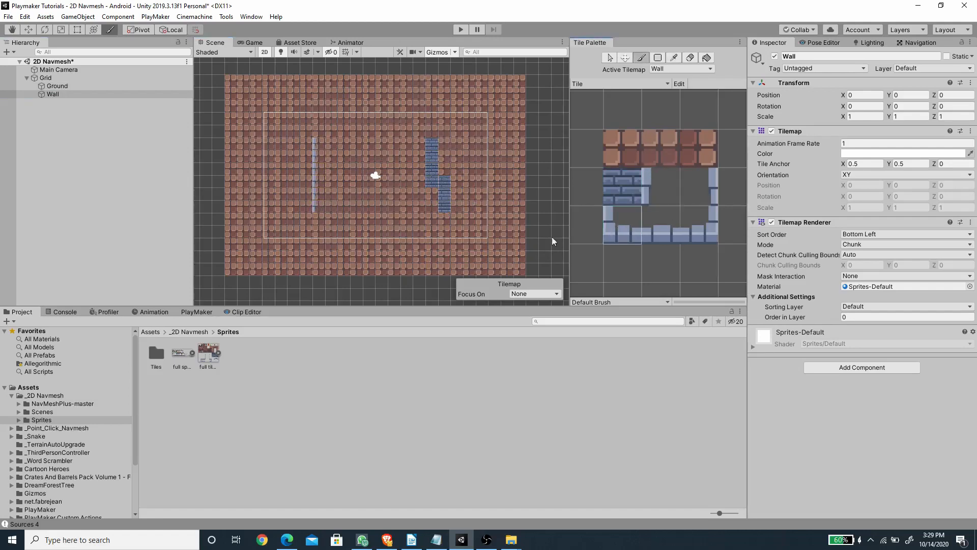
{"action": "left_click", "coordinate": [319, 209]}
{"action": "left_click", "coordinate": [668, 234]}
{"action": "left_click_drag", "start_coordinate": [326, 209], "coordinate": [358, 210]}
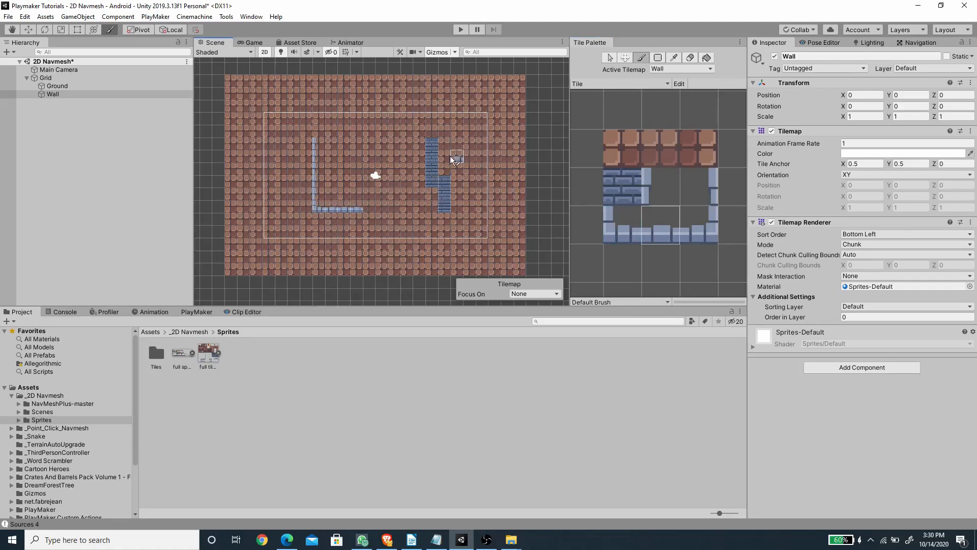
Step: Add a NavMeshModifier component to the Ground tilemap and enable Override Area on it
{"action": "left_click", "coordinate": [57, 86]}
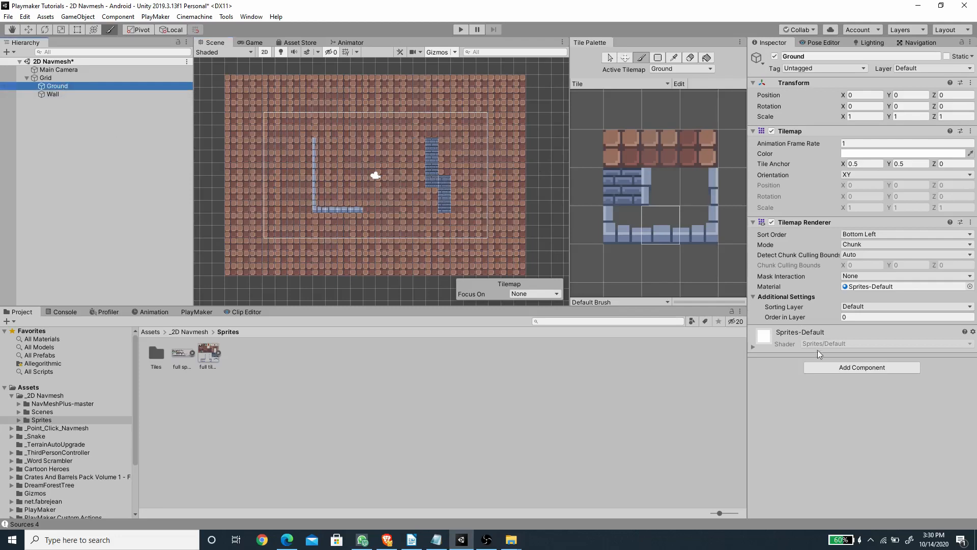
{"action": "left_click", "coordinate": [840, 367]}
{"action": "left_click", "coordinate": [854, 431]}
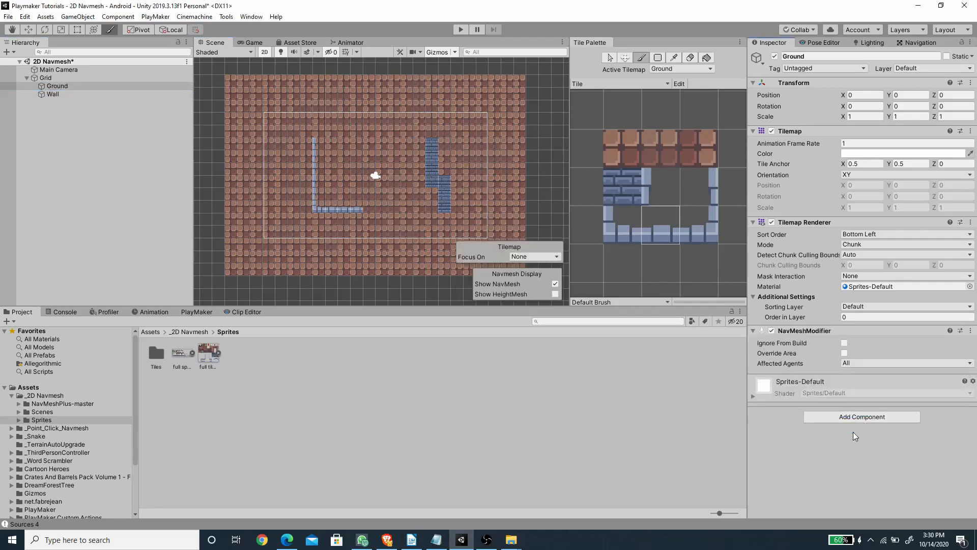
{"action": "left_click", "coordinate": [844, 353]}
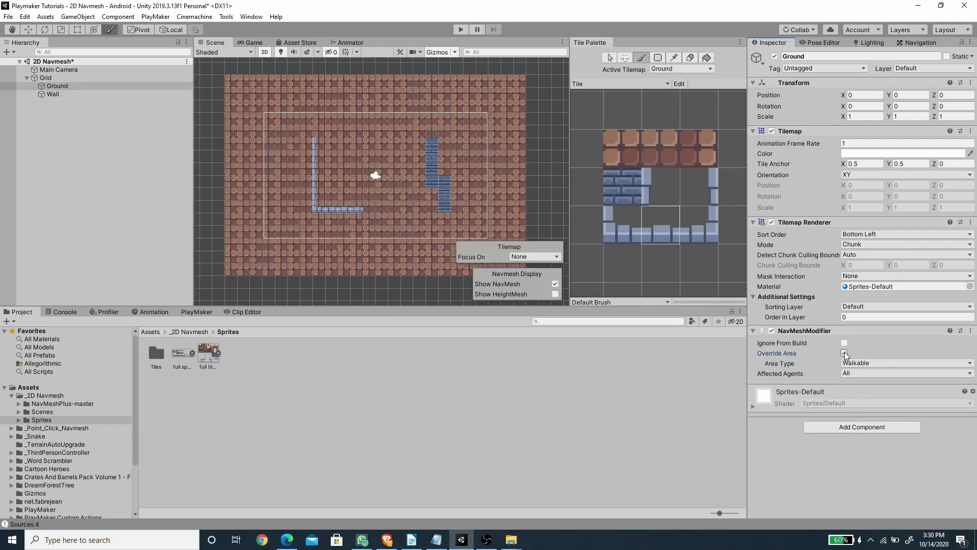
Step: Add a NavMeshModifier to the Wall tilemap, with Override Area enabled and the area type set to Not Walkable
{"action": "left_click", "coordinate": [53, 94]}
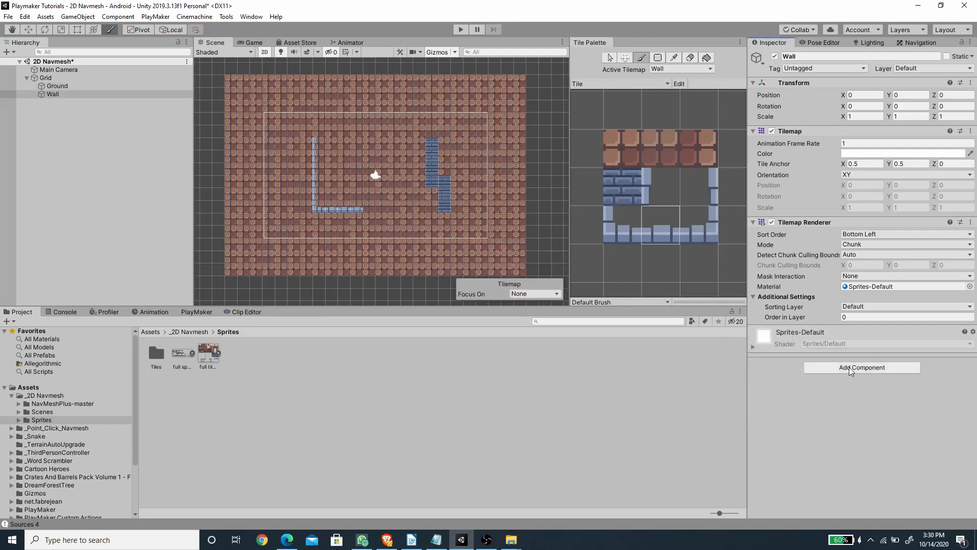
{"action": "left_click", "coordinate": [849, 368]}
{"action": "left_click", "coordinate": [862, 429]}
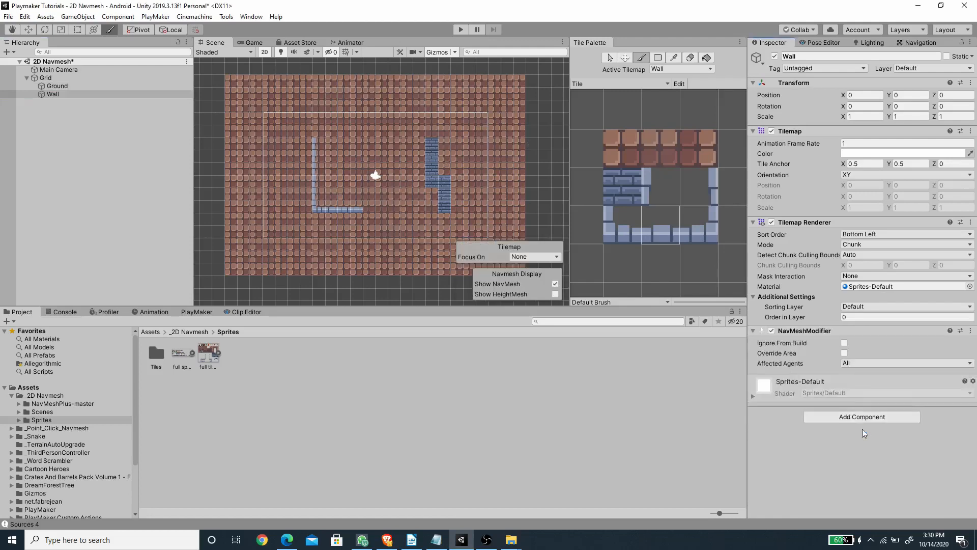
{"action": "left_click", "coordinate": [845, 353]}
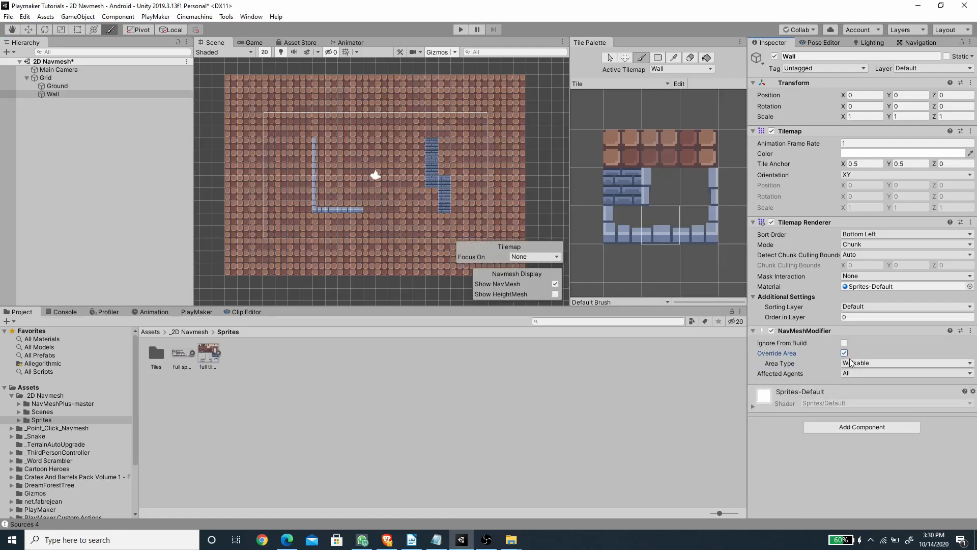
{"action": "left_click", "coordinate": [857, 363]}
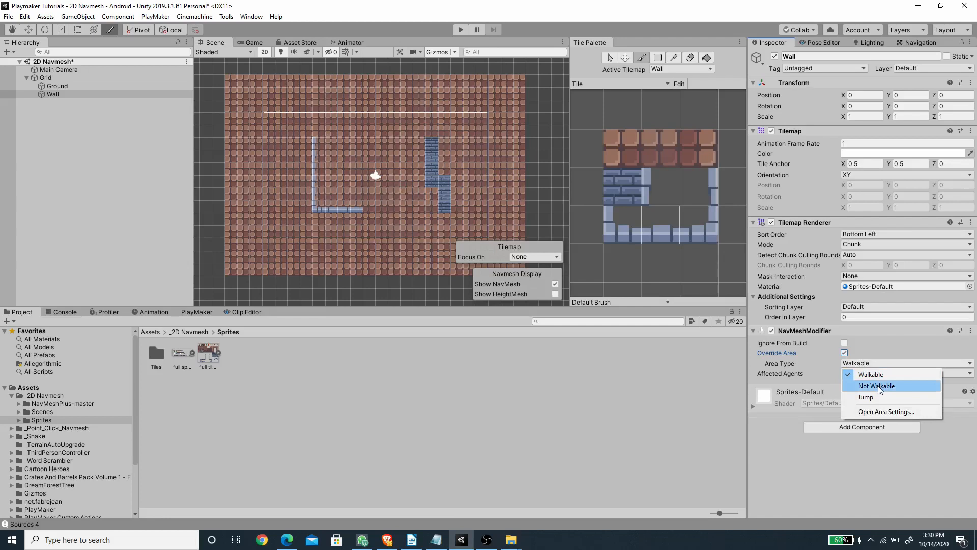
{"action": "left_click", "coordinate": [877, 386]}
Step: Create an empty object at the scene root, reset its position to 0, 0, 0 and name it NavMesh 2D
{"action": "left_click", "coordinate": [112, 206]}
{"action": "left_click", "coordinate": [27, 78]}
{"action": "right_click", "coordinate": [49, 118]}
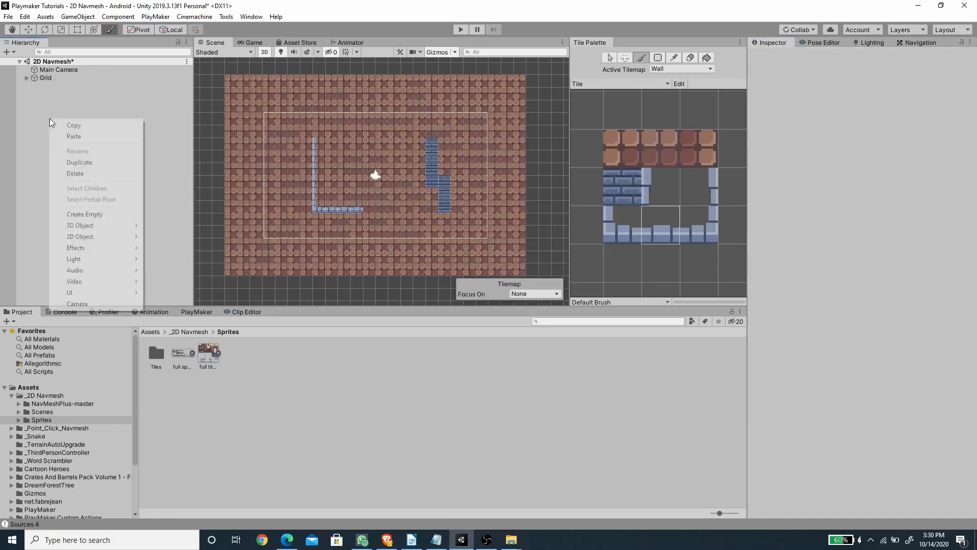
{"action": "left_click", "coordinate": [96, 216]}
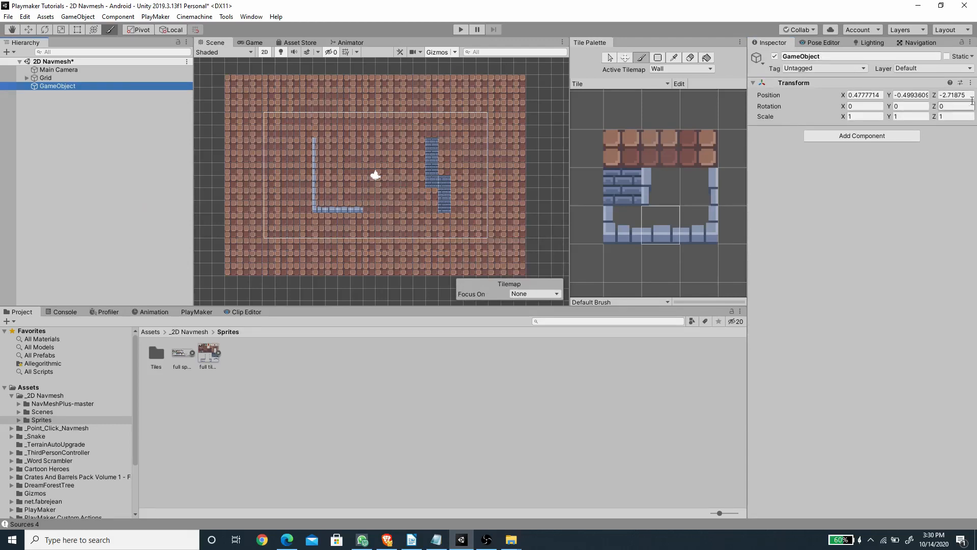
{"action": "left_click", "coordinate": [971, 83]}
{"action": "left_click", "coordinate": [958, 94]}
{"action": "left_click", "coordinate": [845, 57]}
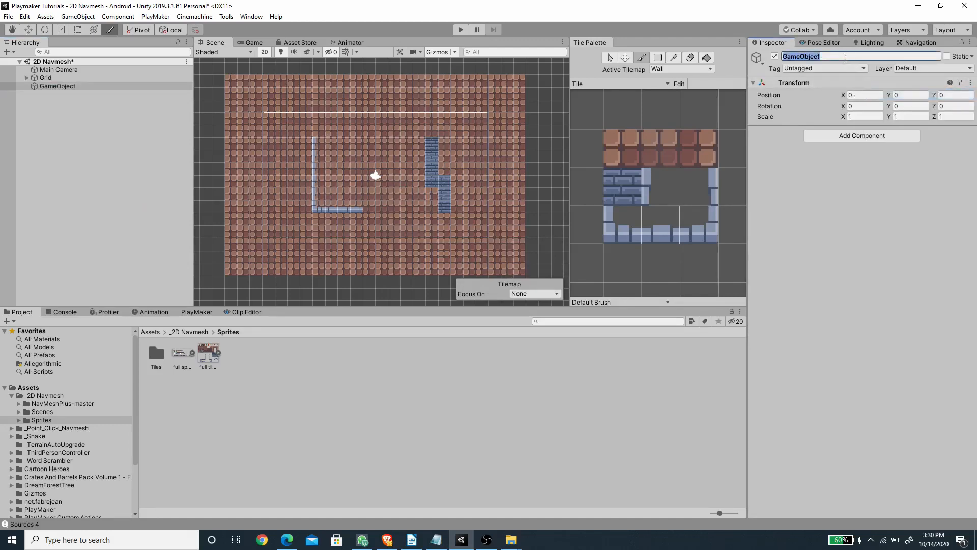
{"action": "type", "text": "NavMesh 2D"}
{"action": "key", "text": "Return"}
Step: Add a NavMeshSurface2d component to the NavMesh 2D object and rotate its surface to XY
{"action": "left_click", "coordinate": [812, 136]}
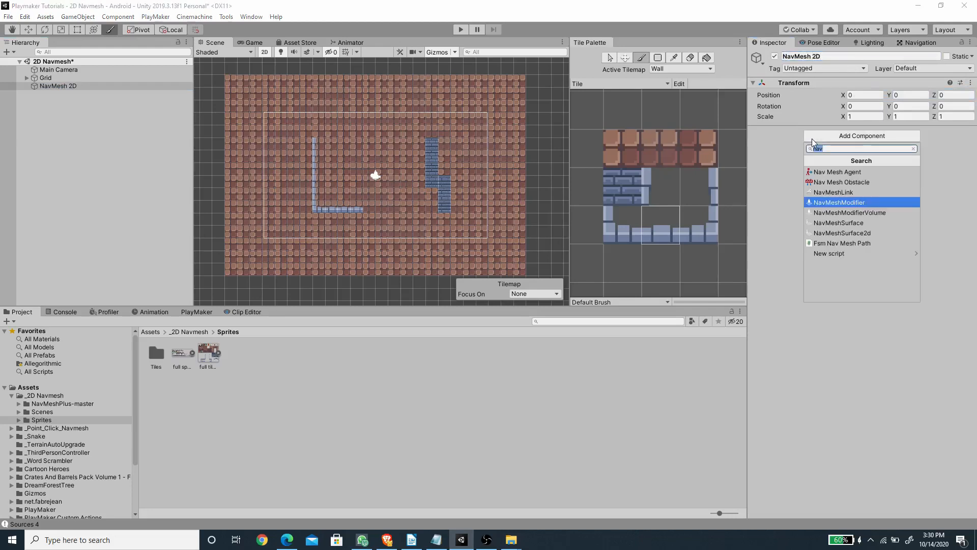
{"action": "left_click", "coordinate": [847, 232]}
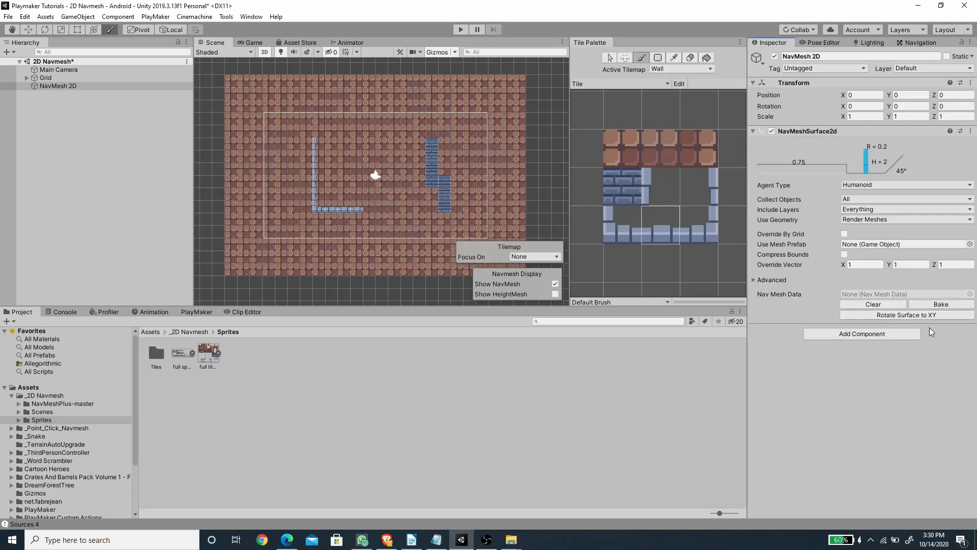
{"action": "left_click", "coordinate": [924, 315]}
Step: Bake the navmesh for the tilemaps from the NavMesh 2D object, collecting All objects with Render Meshes geometry
{"action": "left_click", "coordinate": [80, 79]}
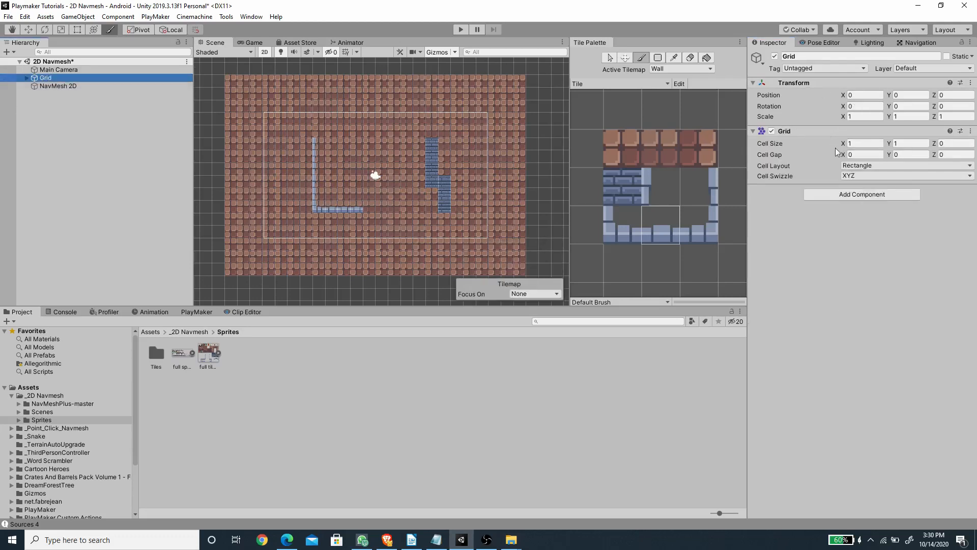
{"action": "left_click", "coordinate": [74, 85]}
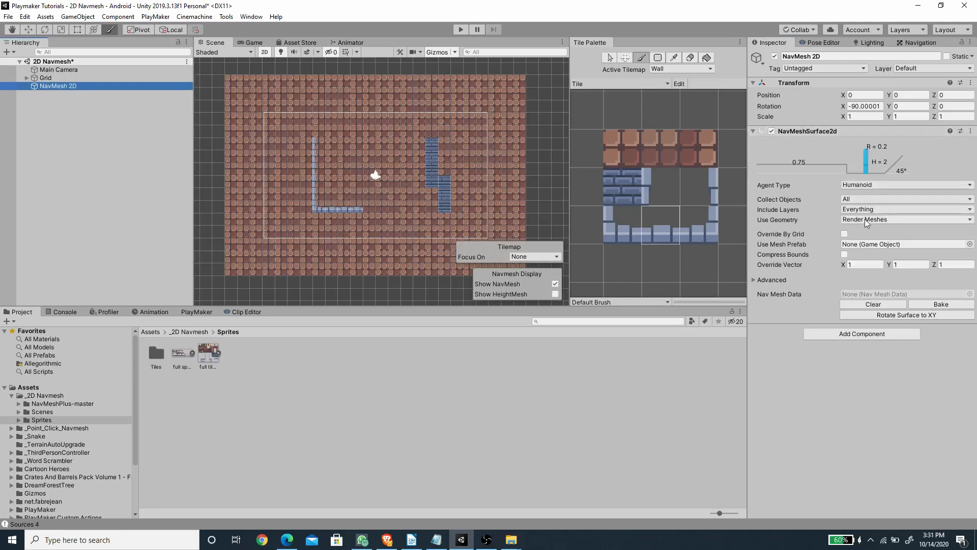
{"action": "left_click", "coordinate": [929, 304]}
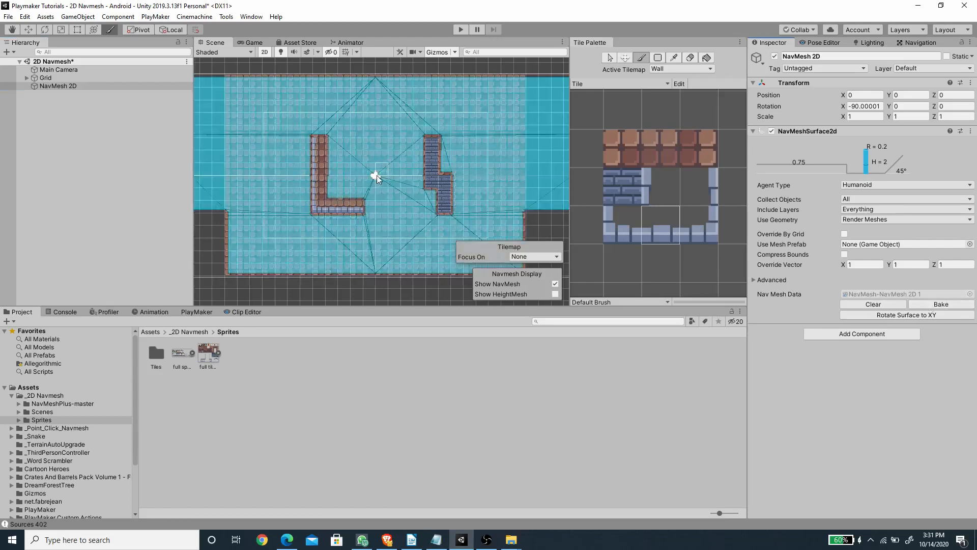
Step: Clear and rebake the navmesh with Override By Grid and Compress Bounds enabled on the NavMeshSurface2d component
{"action": "scroll", "coordinate": [377, 177], "scroll_direction": "down", "scroll_amount": 2}
{"action": "scroll", "coordinate": [351, 122], "scroll_direction": "up", "scroll_amount": 1}
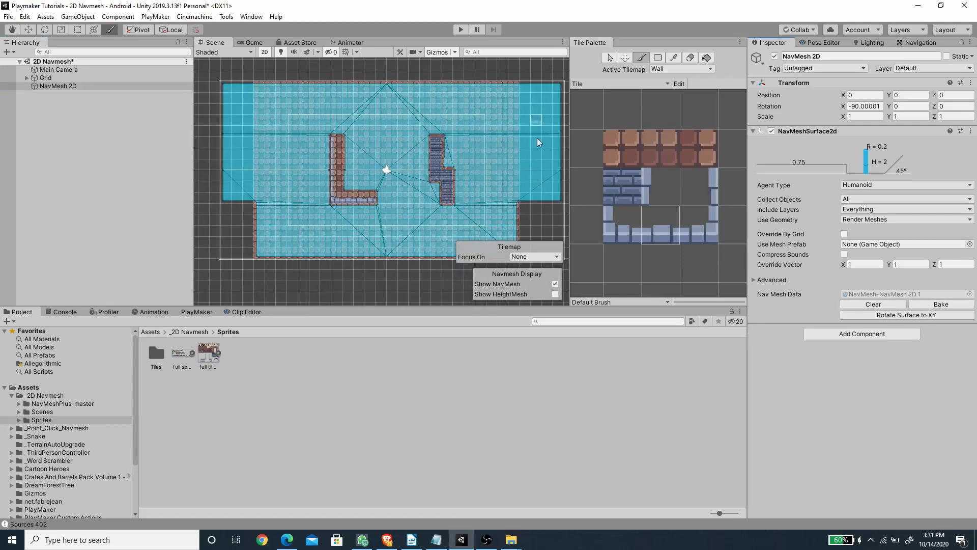
{"action": "left_click", "coordinate": [844, 234]}
{"action": "left_click", "coordinate": [845, 255]}
{"action": "left_click", "coordinate": [874, 304]}
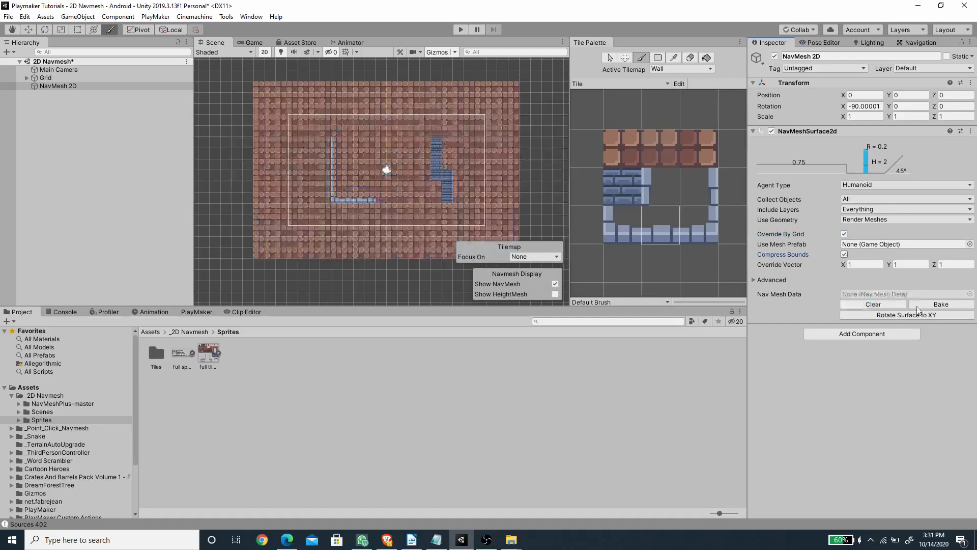
{"action": "left_click", "coordinate": [921, 304]}
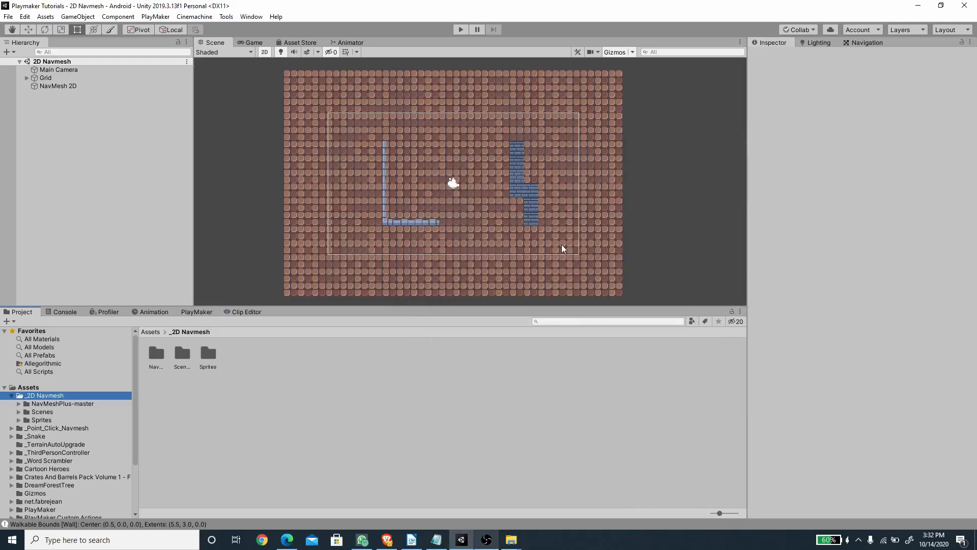
Step: Open navmeshplus.pdf from the NavMeshPlus-master folder and read the setup guide's section on fixing the agent's rotation by script
{"action": "double_click", "coordinate": [157, 356]}
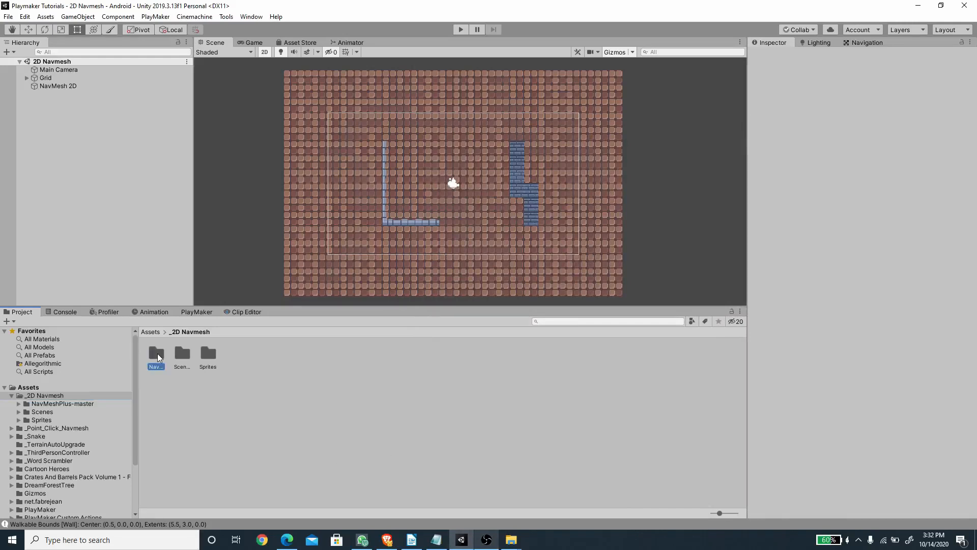
{"action": "left_click", "coordinate": [260, 357]}
{"action": "double_click", "coordinate": [261, 356]}
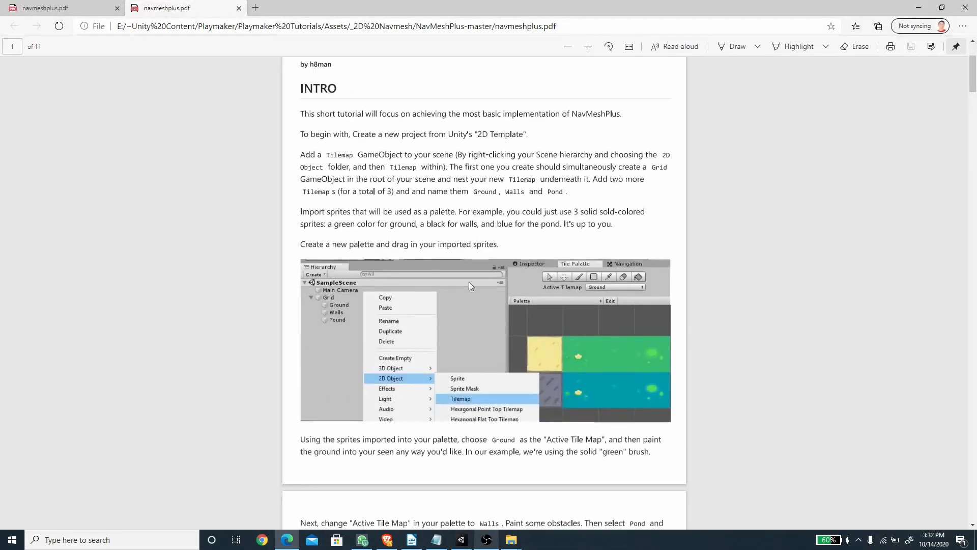
{"action": "scroll", "coordinate": [464, 229], "scroll_direction": "down", "scroll_amount": 8}
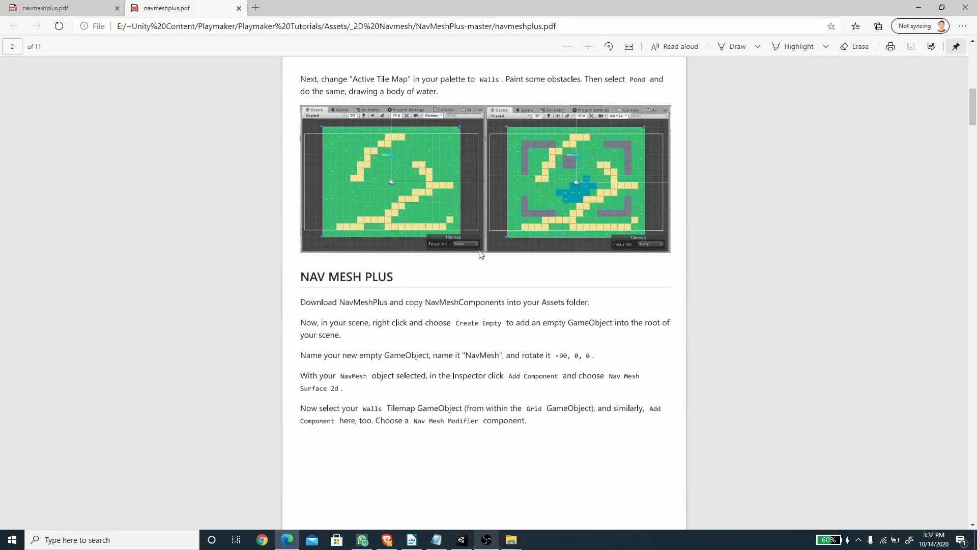
{"action": "scroll", "coordinate": [481, 254], "scroll_direction": "down", "scroll_amount": 20}
{"action": "scroll", "coordinate": [482, 247], "scroll_direction": "down", "scroll_amount": 7}
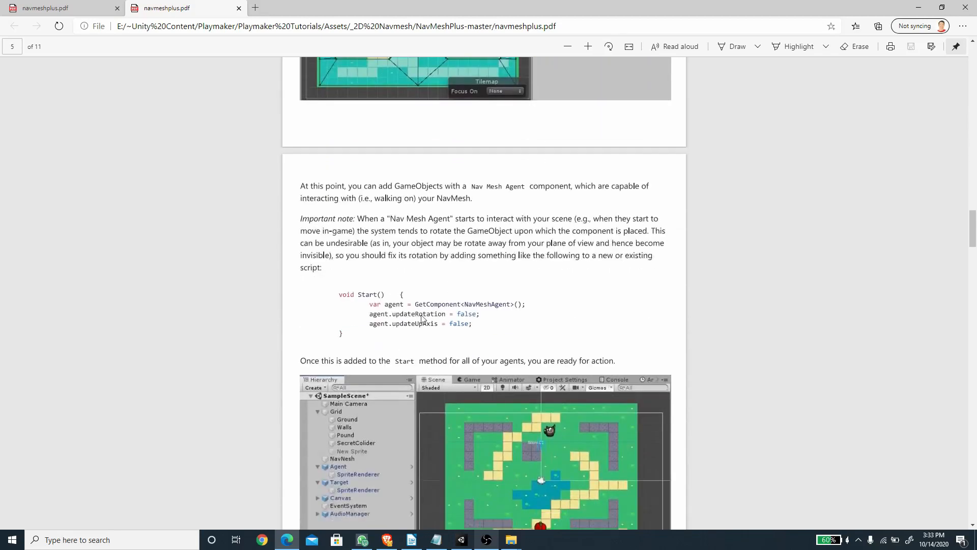
{"action": "scroll", "coordinate": [421, 305], "scroll_direction": "down", "scroll_amount": 1}
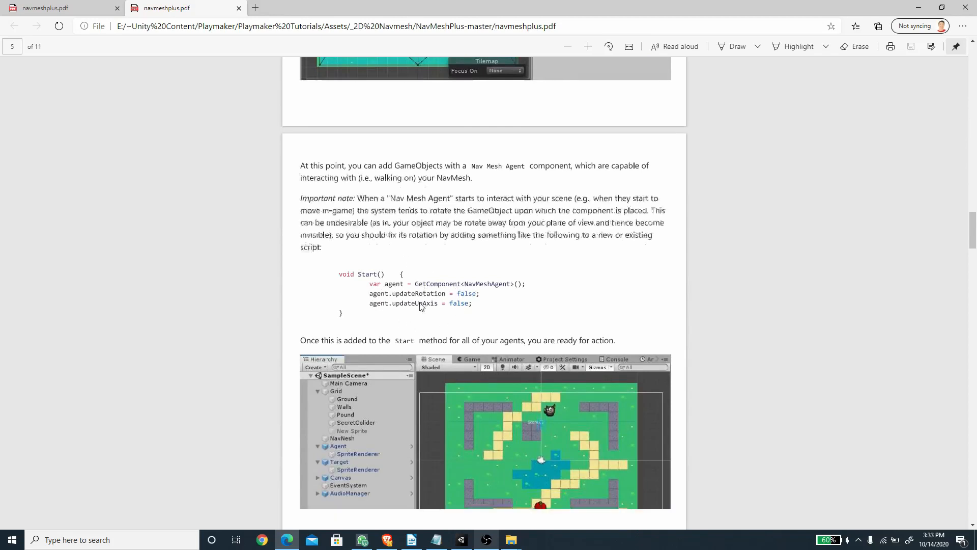
{"action": "scroll", "coordinate": [420, 303], "scroll_direction": "down", "scroll_amount": 1}
{"action": "scroll", "coordinate": [416, 211], "scroll_direction": "down", "scroll_amount": 3}
{"action": "scroll", "coordinate": [416, 211], "scroll_direction": "up", "scroll_amount": 3}
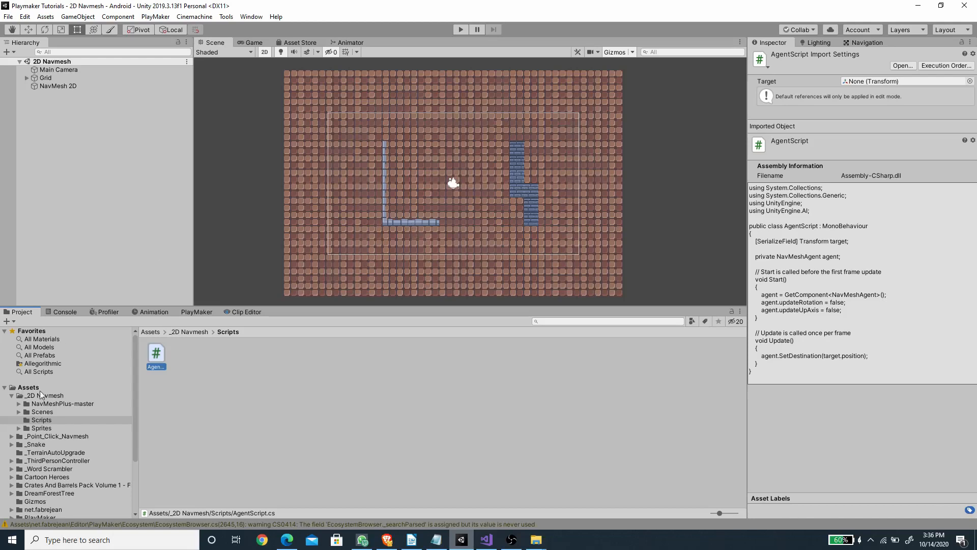
Step: Place the green slime sprite full spritesheet_41 and the character sprite full spritesheet_72 on the ground between the two walls
{"action": "left_click", "coordinate": [48, 428]}
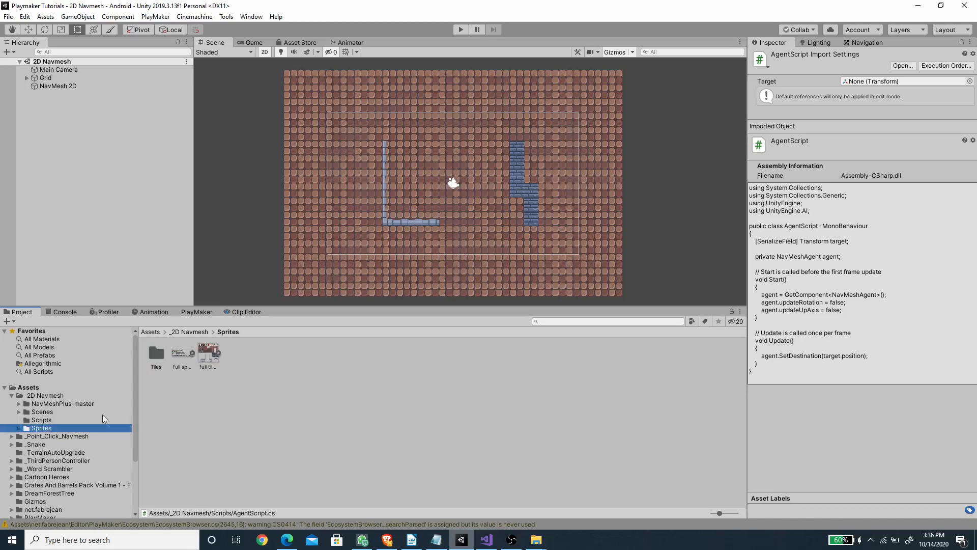
{"action": "left_click", "coordinate": [192, 353]}
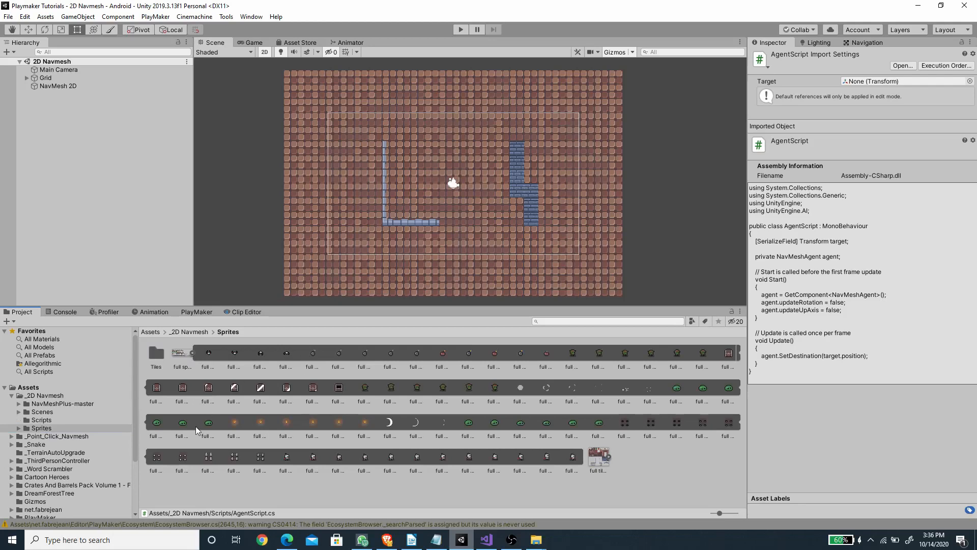
{"action": "left_click_drag", "start_coordinate": [675, 388], "coordinate": [415, 187]}
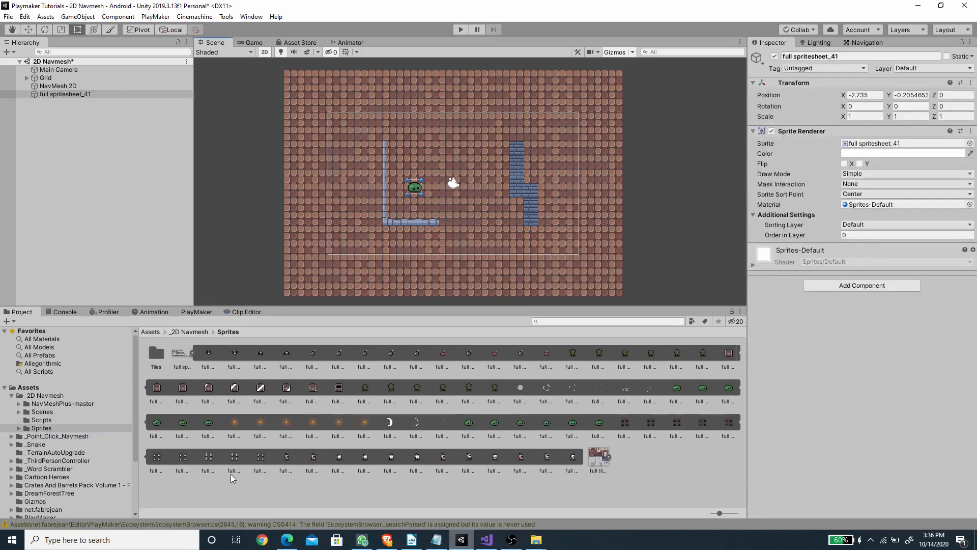
{"action": "left_click_drag", "start_coordinate": [300, 460], "coordinate": [488, 220]}
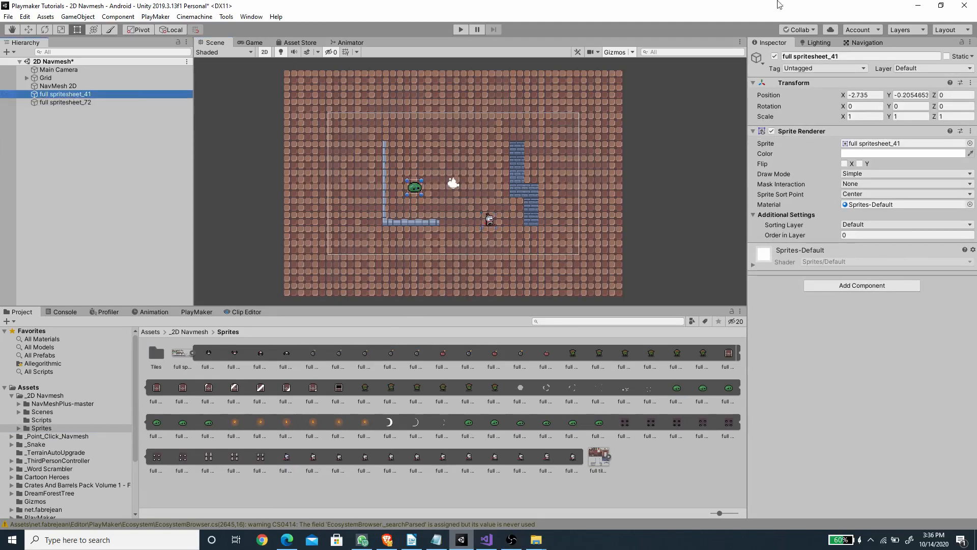
Step: Rename the green slime object as Enemy and the character object as Player
{"action": "left_click", "coordinate": [856, 57]}
{"action": "type", "text": "Enemy"}
{"action": "key", "text": "Return"}
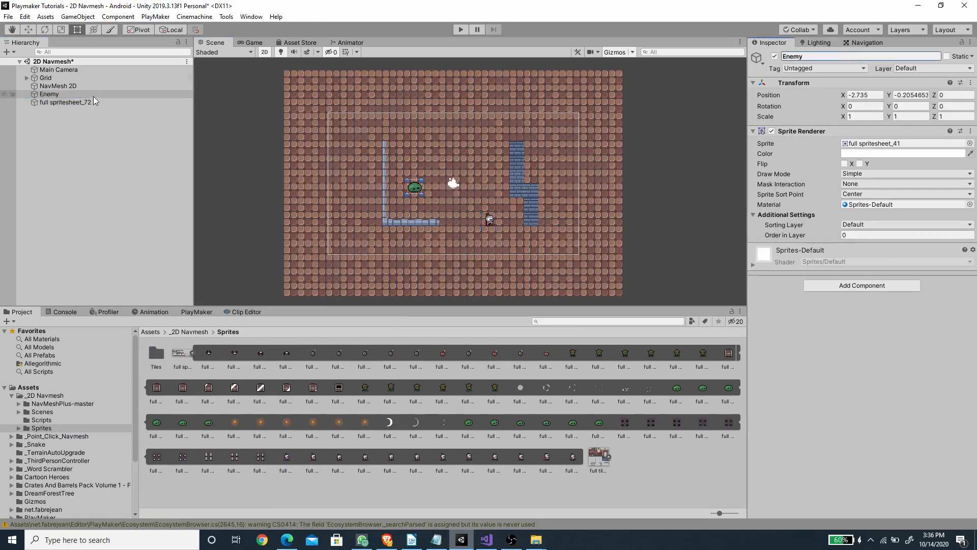
{"action": "left_click", "coordinate": [94, 101]}
{"action": "left_click", "coordinate": [873, 57]}
{"action": "type", "text": "Player"}
{"action": "key", "text": "Return"}
Step: Add a Nav Mesh Agent component to the Enemy object
{"action": "scroll", "coordinate": [434, 203], "scroll_direction": "up", "scroll_amount": 1}
{"action": "left_click", "coordinate": [84, 95]}
{"action": "left_click", "coordinate": [827, 289]}
{"action": "type", "text": "nav"}
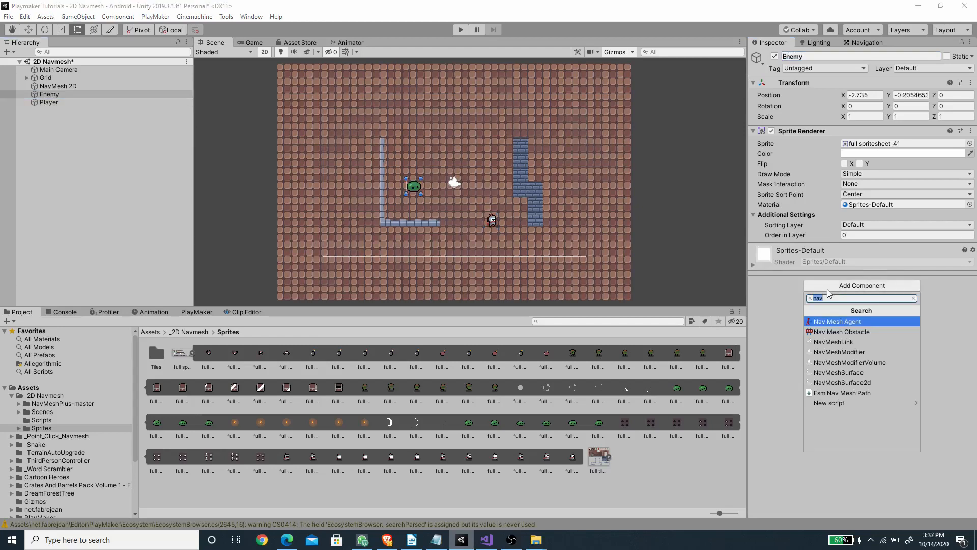
{"action": "key", "text": "Return"}
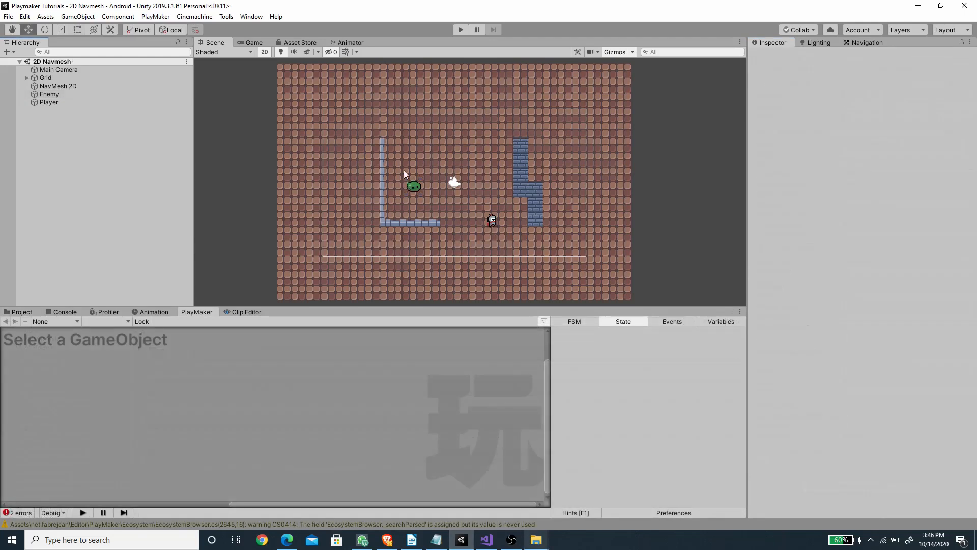
Step: Set the tag of the Player object to Player
{"action": "left_click", "coordinate": [49, 102]}
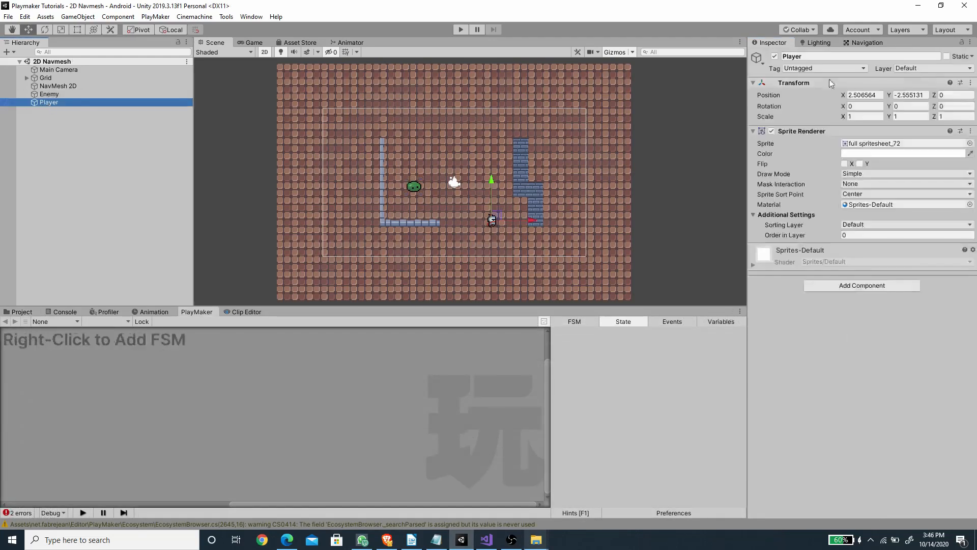
{"action": "left_click", "coordinate": [828, 69]}
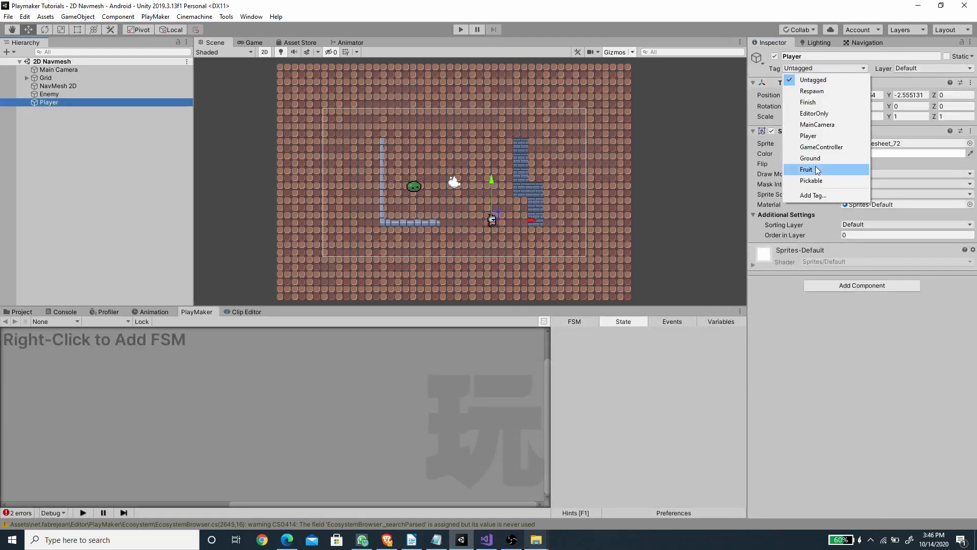
{"action": "left_click", "coordinate": [820, 137]}
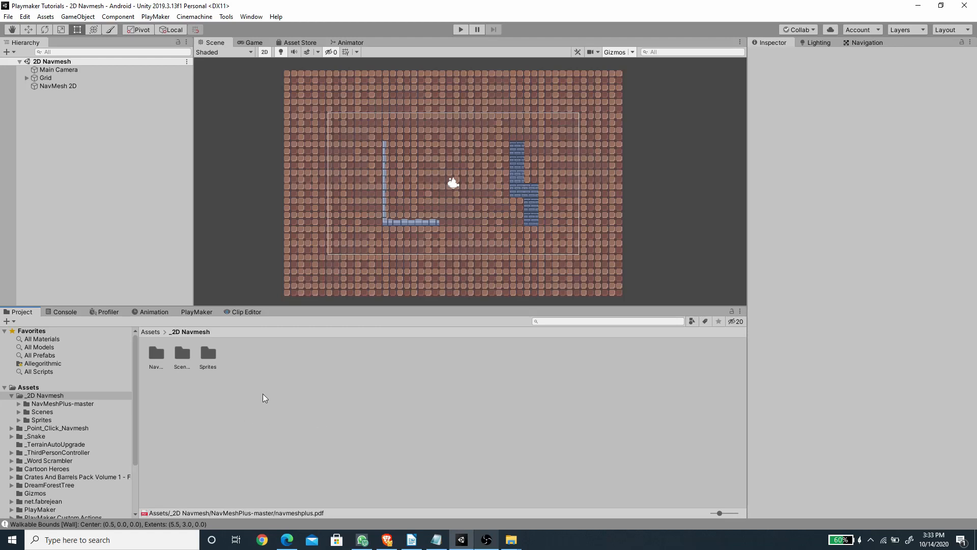
Step: Create a folder named Scripts inside the _2D Navmesh assets folder
{"action": "right_click", "coordinate": [263, 361]}
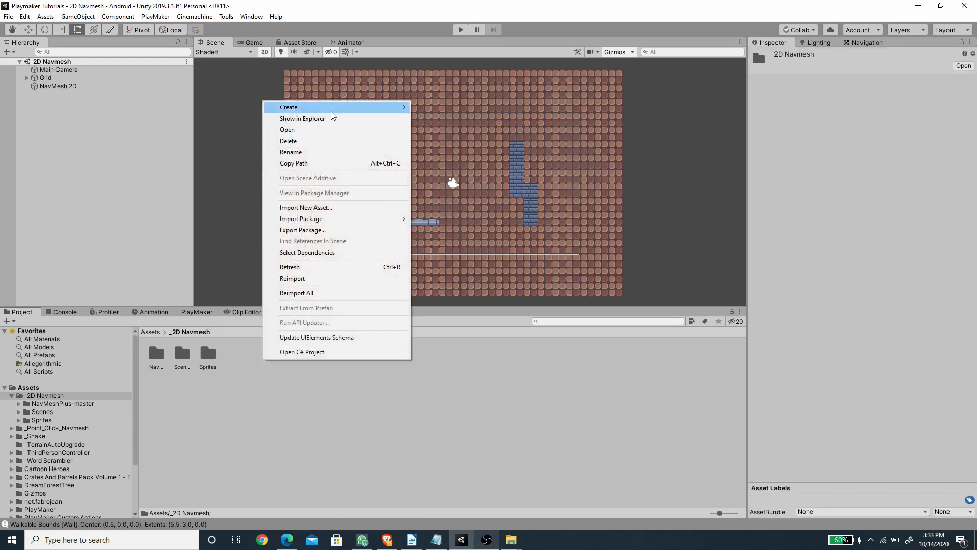
{"action": "mouse_move", "coordinate": [332, 115]}
{"action": "left_click", "coordinate": [438, 74]}
{"action": "type", "text": "Scri"}
{"action": "key", "text": "BackSpace"}
{"action": "key", "text": "BackSpace"}
{"action": "type", "text": "cripts"}
{"action": "key", "text": "Return"}
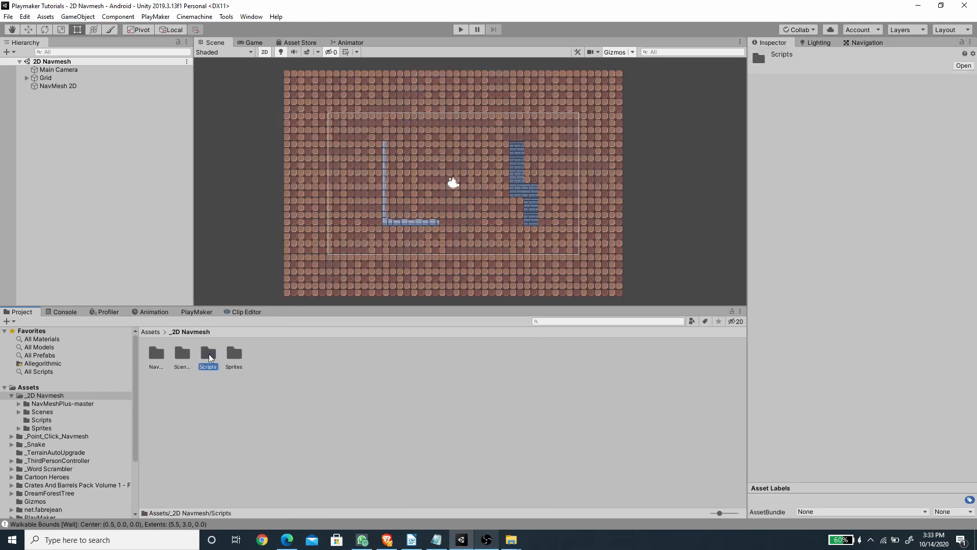
Step: Create a C# script named AgentScript in the Scripts folder
{"action": "double_click", "coordinate": [208, 355]}
{"action": "right_click", "coordinate": [243, 395]}
{"action": "mouse_move", "coordinate": [308, 148]}
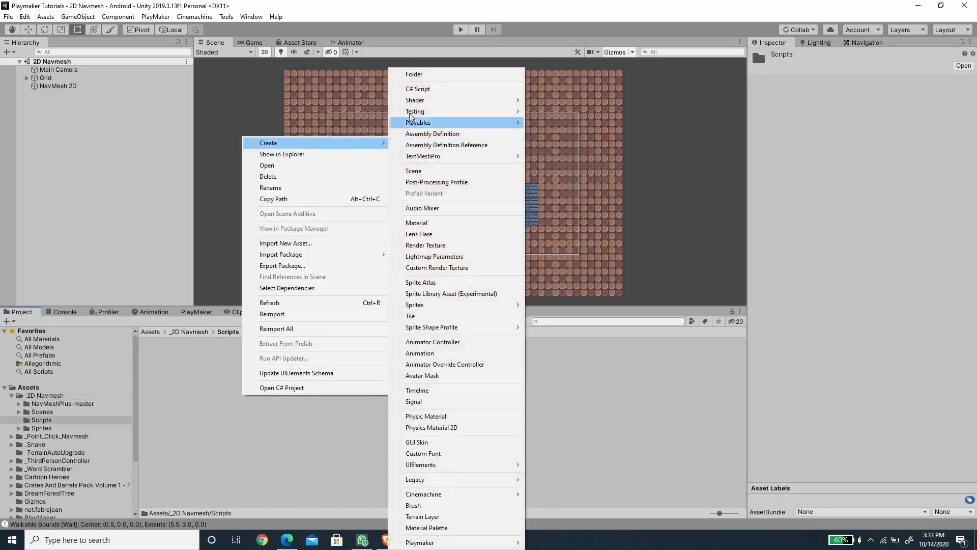
{"action": "left_click", "coordinate": [414, 89]}
{"action": "type", "text": "Agent"}
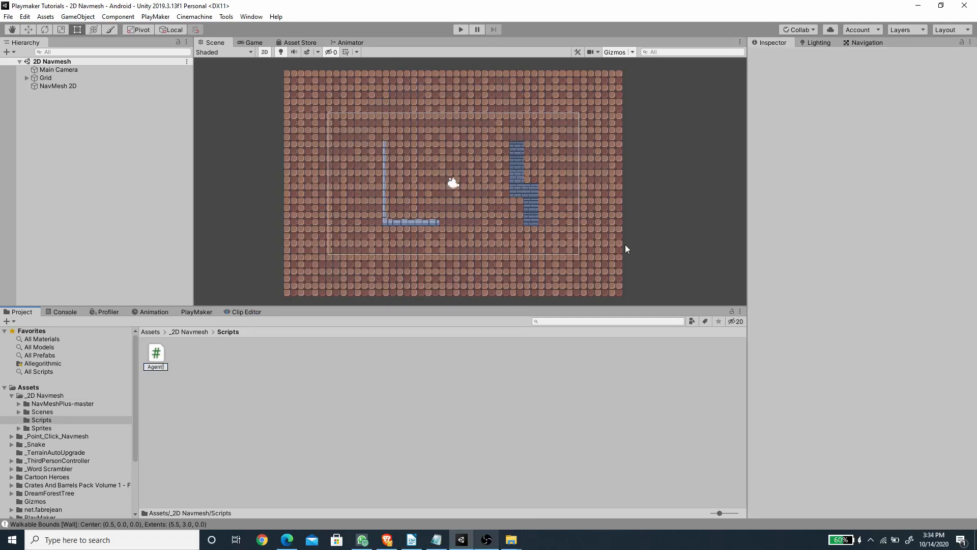
{"action": "key", "text": "BackSpace"}
{"action": "type", "text": "cript"}
{"action": "key", "text": "Return"}
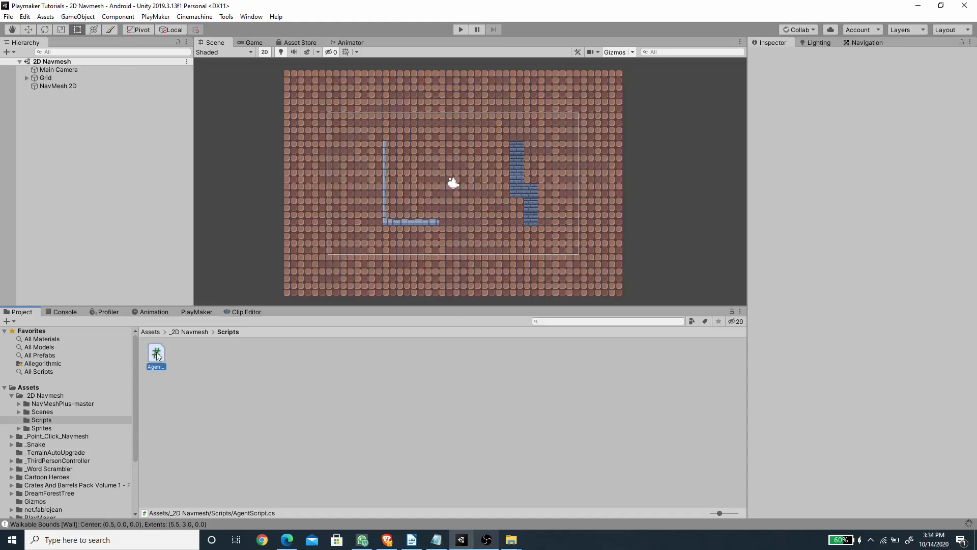
Step: Open AgentScript in Visual Studio and declare the field "[SerializeField] Transform target;" at the top of the class
{"action": "double_click", "coordinate": [156, 354]}
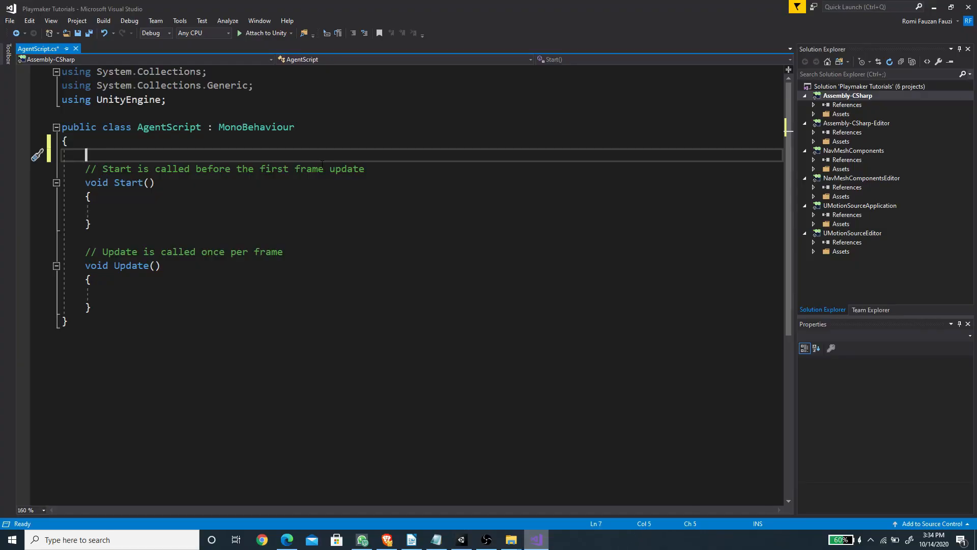
{"action": "type", "text": "[S"}
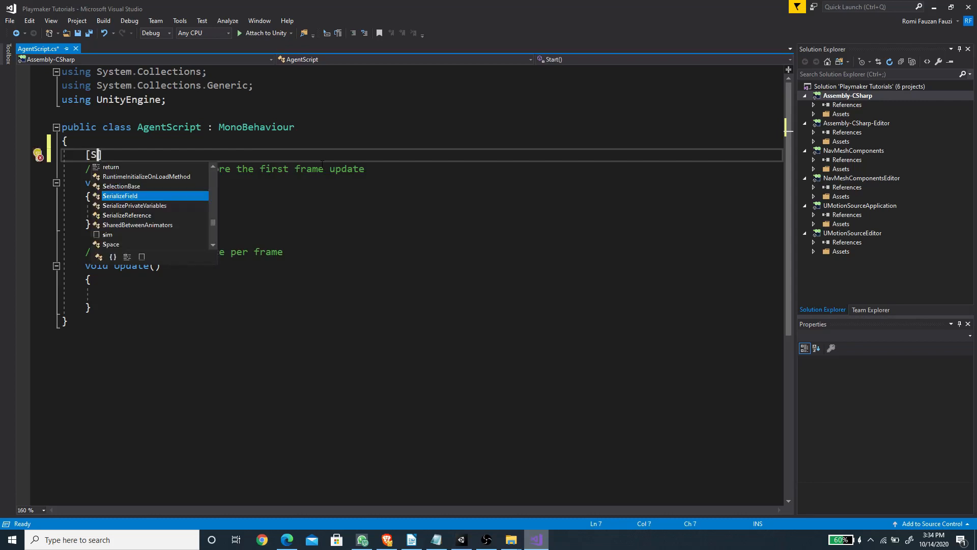
{"action": "type", "text": "eriializeField] Transform"}
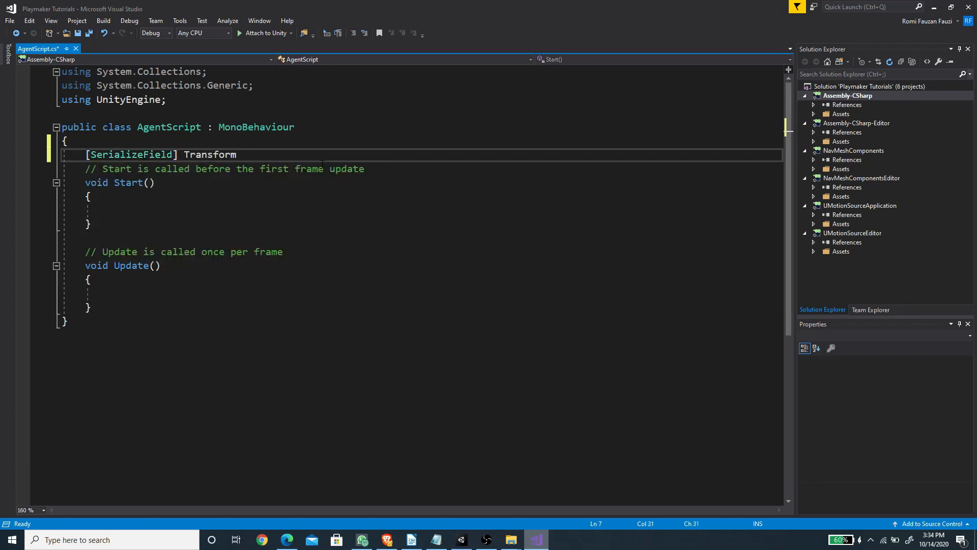
{"action": "type", "text": " target;"}
{"action": "key", "text": "Return"}
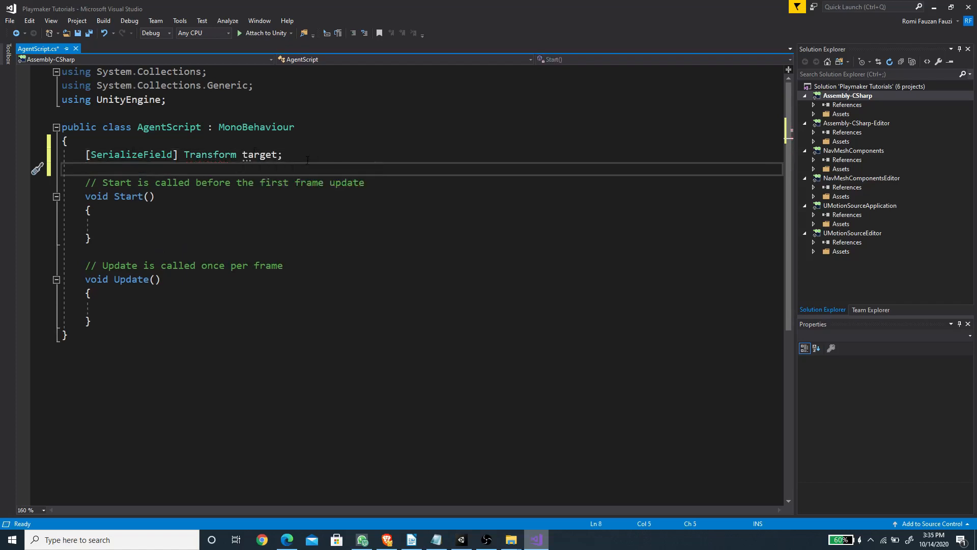
Step: Begin a new private field declaration below the target field, leaving a blank line around it
{"action": "key", "text": "Return"}
{"action": "key", "text": "Return"}
{"action": "key", "text": "Up"}
{"action": "type", "text": "private"}
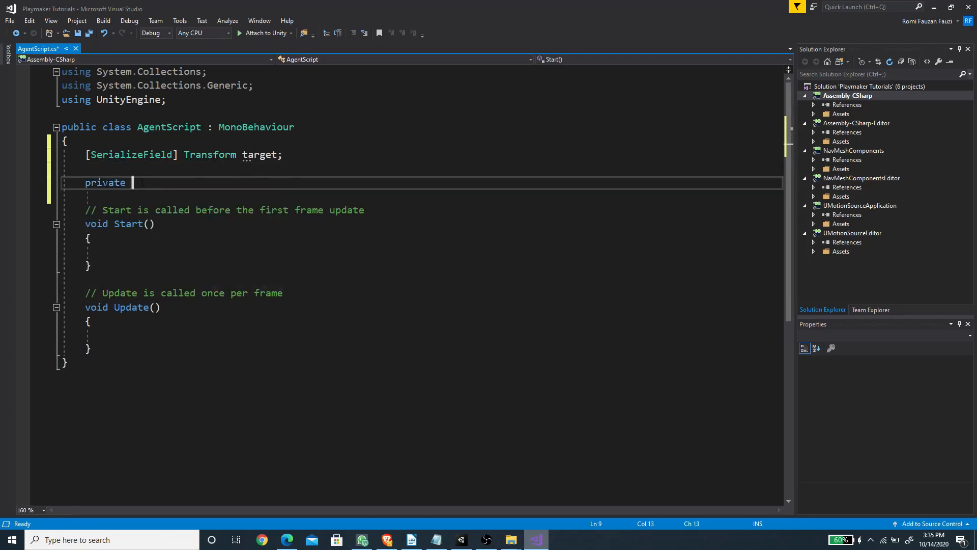
Step: Import the AI namespace by adding "using UnityEngine.AI;" below the existing using directives
{"action": "left_click", "coordinate": [214, 99]}
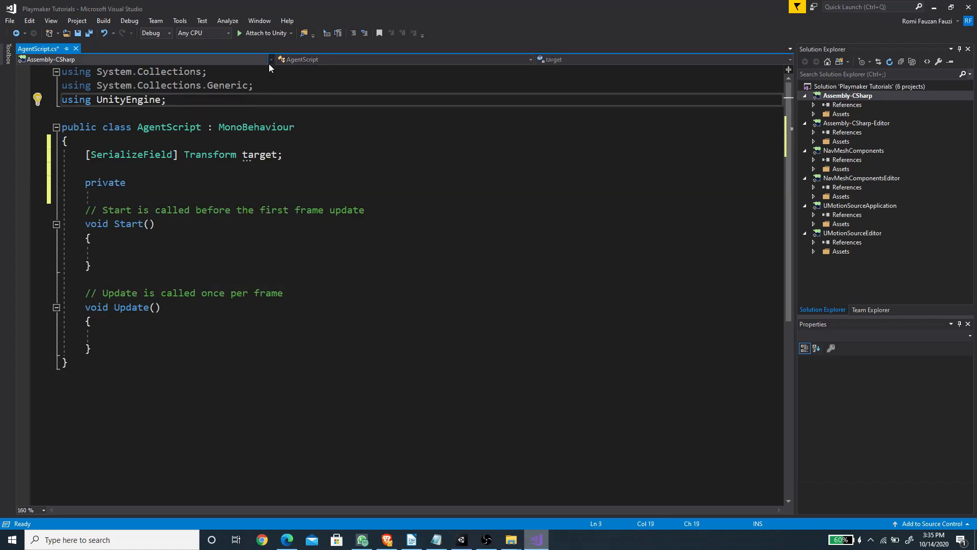
{"action": "key", "text": "Return"}
{"action": "type", "text": "using "}
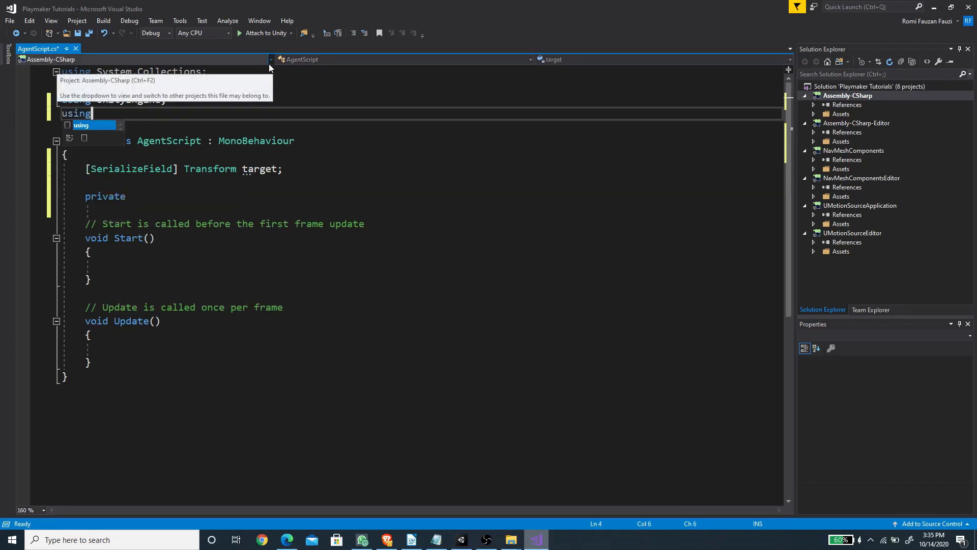
{"action": "type", "text": "Unity"}
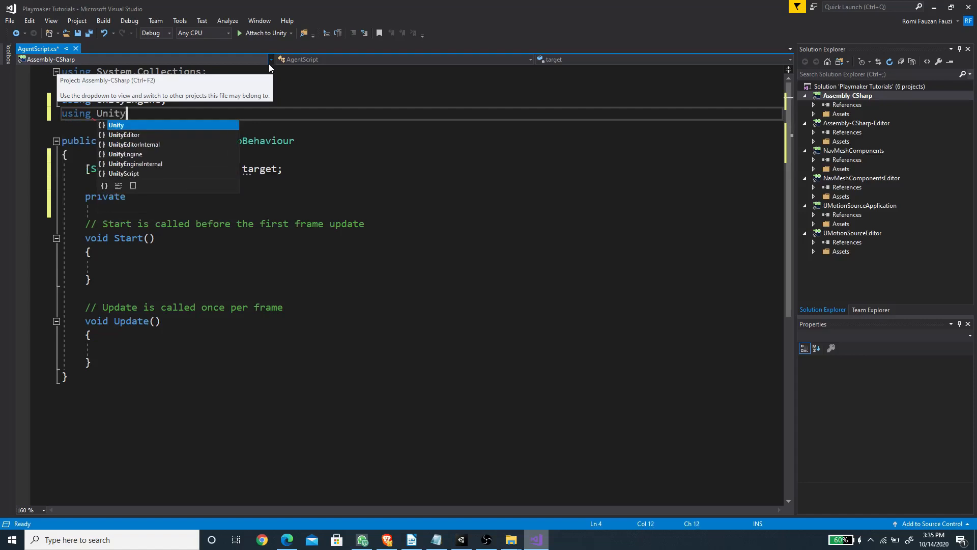
{"action": "type", "text": "Engine."}
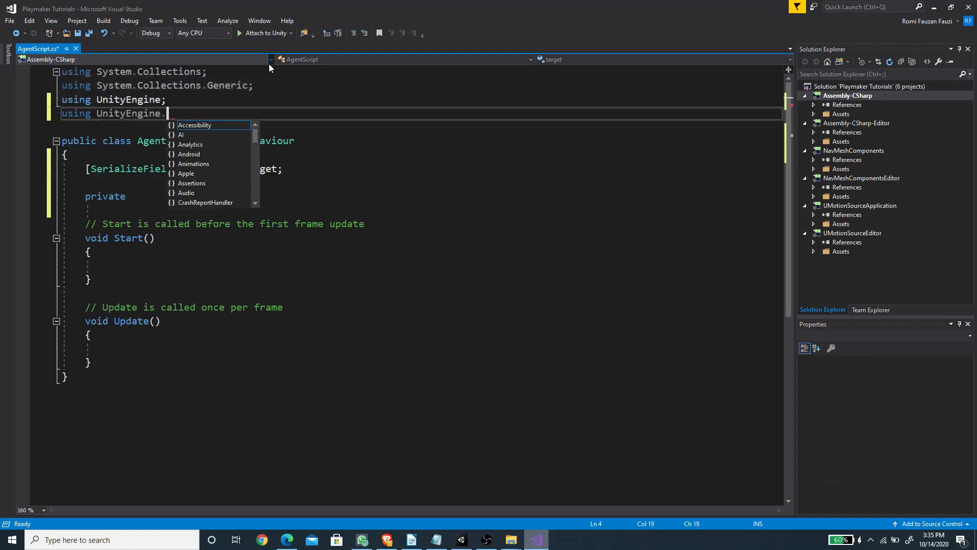
{"action": "type", "text": "AI;"}
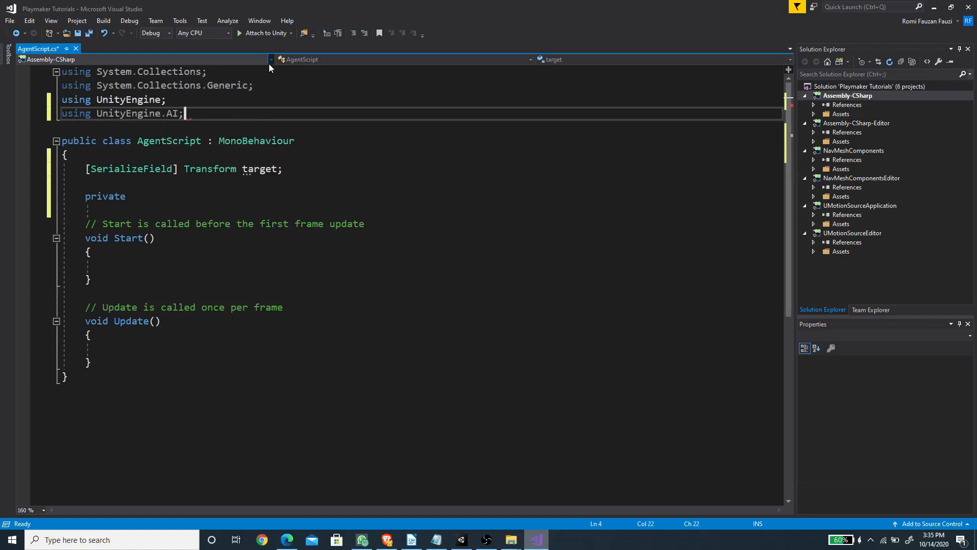
Step: Complete the private field declaration as "private NavMeshAgent agent;"
{"action": "left_click", "coordinate": [152, 198]}
{"action": "type", "text": "NavMeshAgent"}
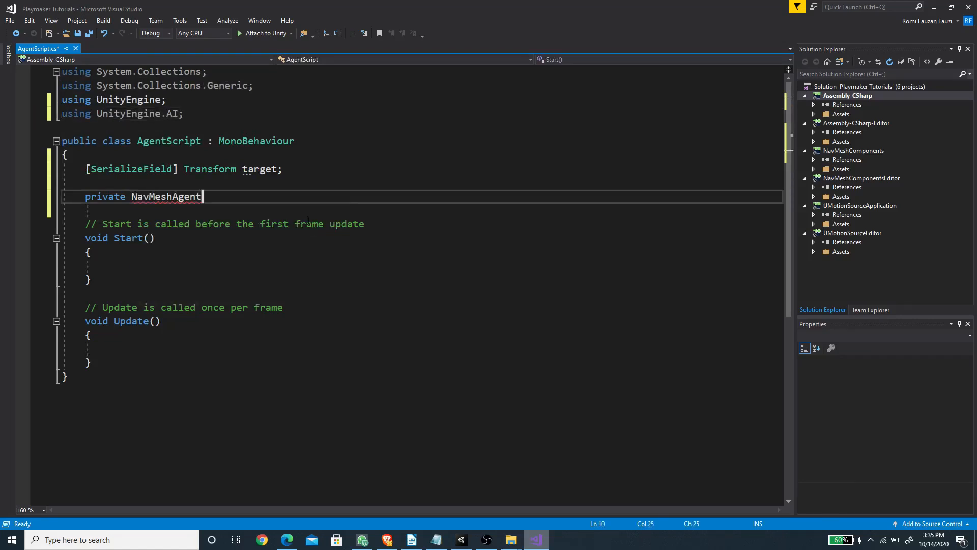
{"action": "type", "text": " agent;"}
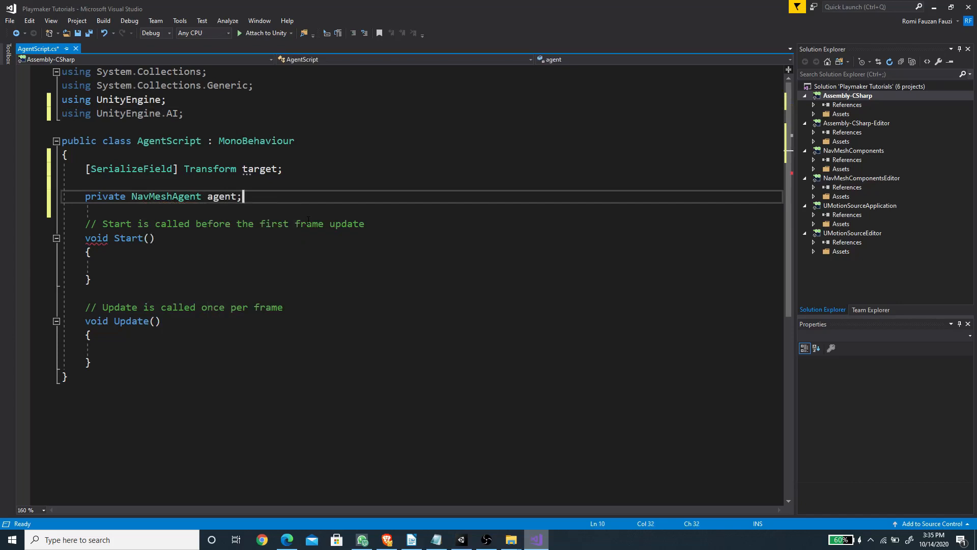
Step: Assign the agent in the Start method with "agent = GetComponent<NavMeshAgent>();"
{"action": "left_click", "coordinate": [209, 265]}
{"action": "type", "text": "agent = Get"}
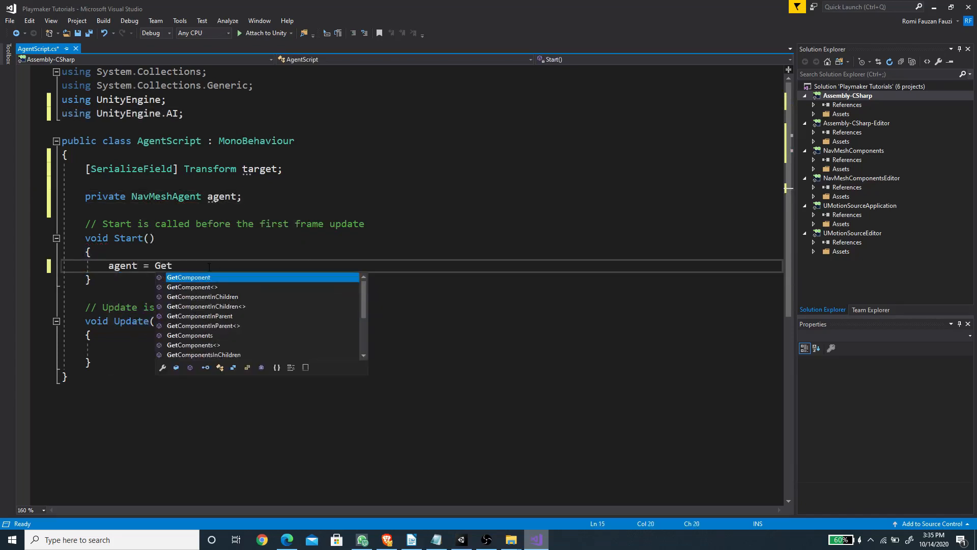
{"action": "key", "text": "Tab"}
{"action": "type", "text": "<"}
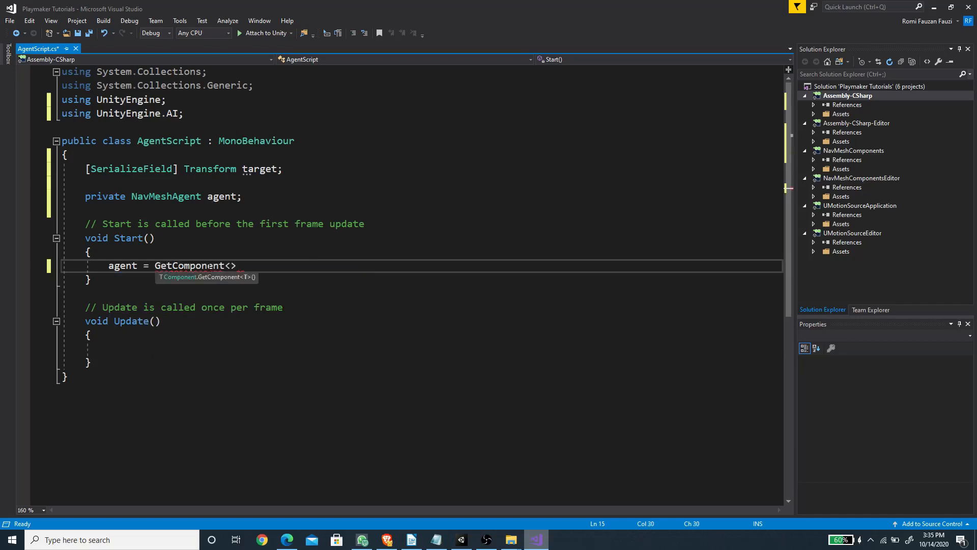
{"action": "type", "text": "NavMeshAgent>();"}
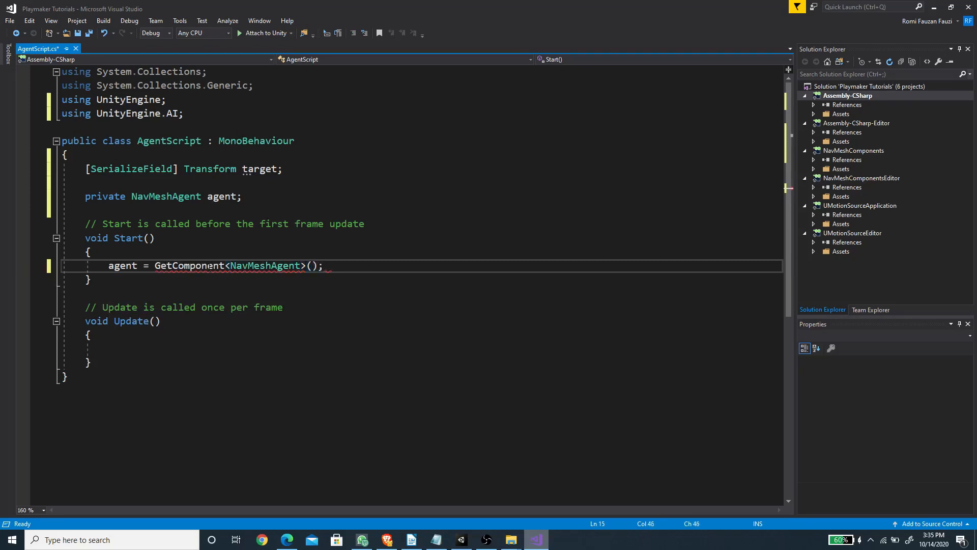
Step: Disable the agent's rotation updates in Start with "agent.updateRotation = false;"
{"action": "key", "text": "Return"}
{"action": "type", "text": "agent.up"}
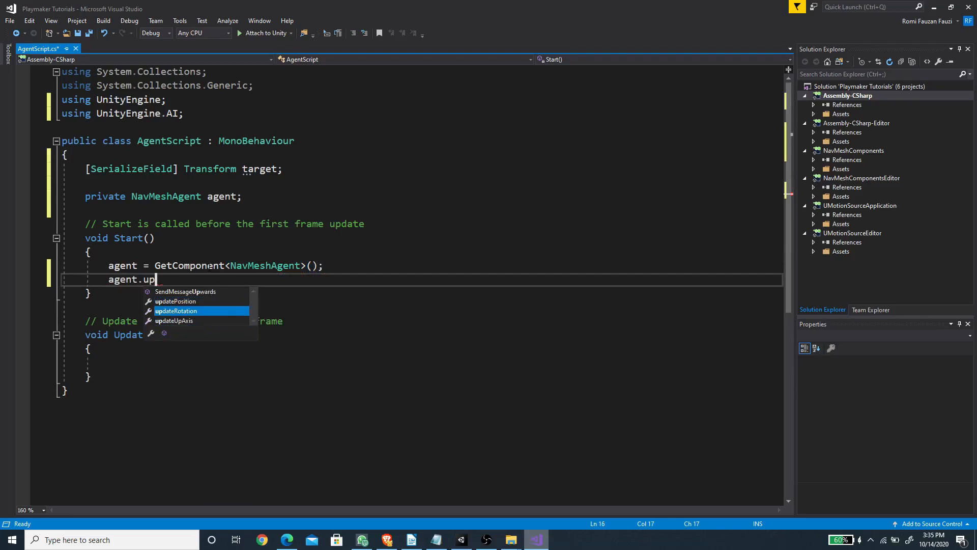
{"action": "key", "text": "Tab"}
{"action": "type", "text": "= false;"}
{"action": "key", "text": "Return"}
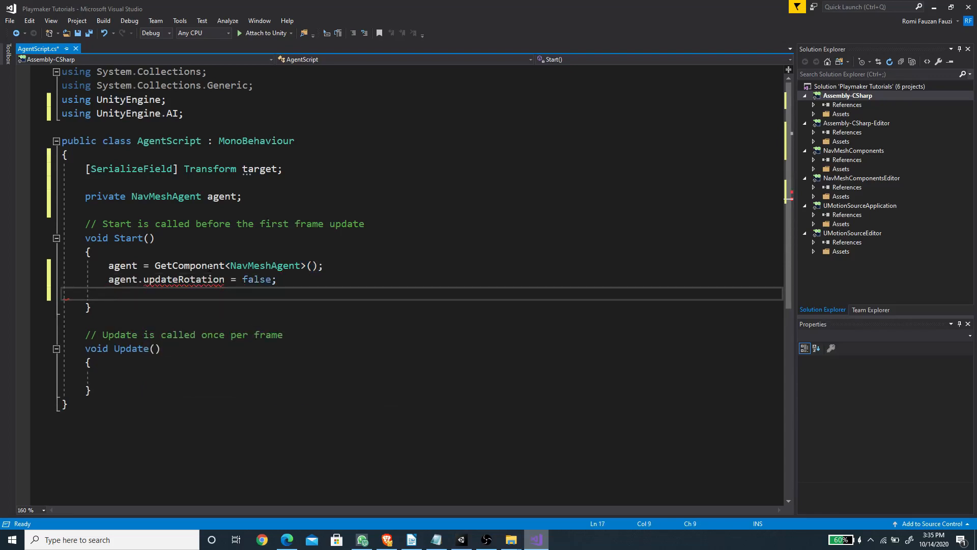
Step: Disable the agent's up-axis updates in Start with "agent.updateUpAxis = false;" and save the script
{"action": "type", "text": "agent.up"}
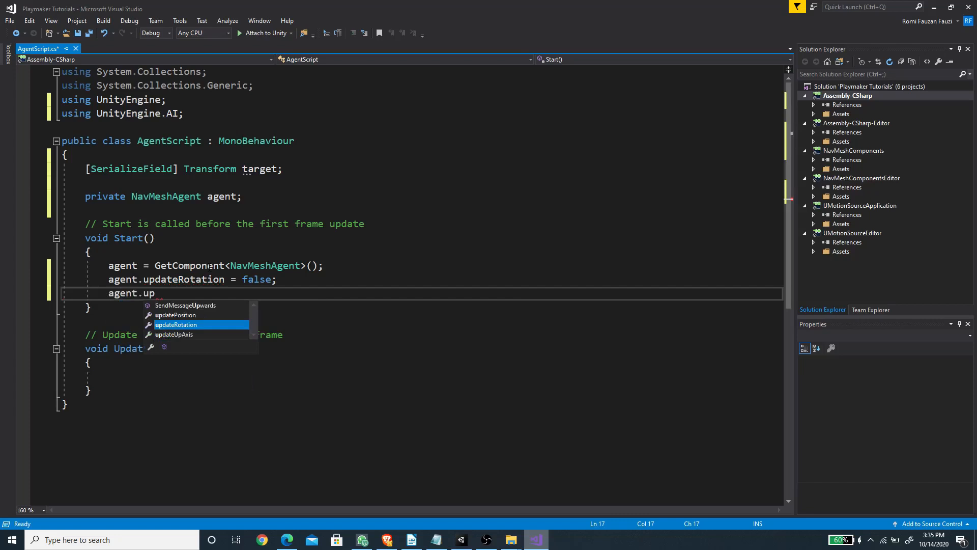
{"action": "key", "text": "Down"}
{"action": "key", "text": "Tab"}
{"action": "type", "text": "="}
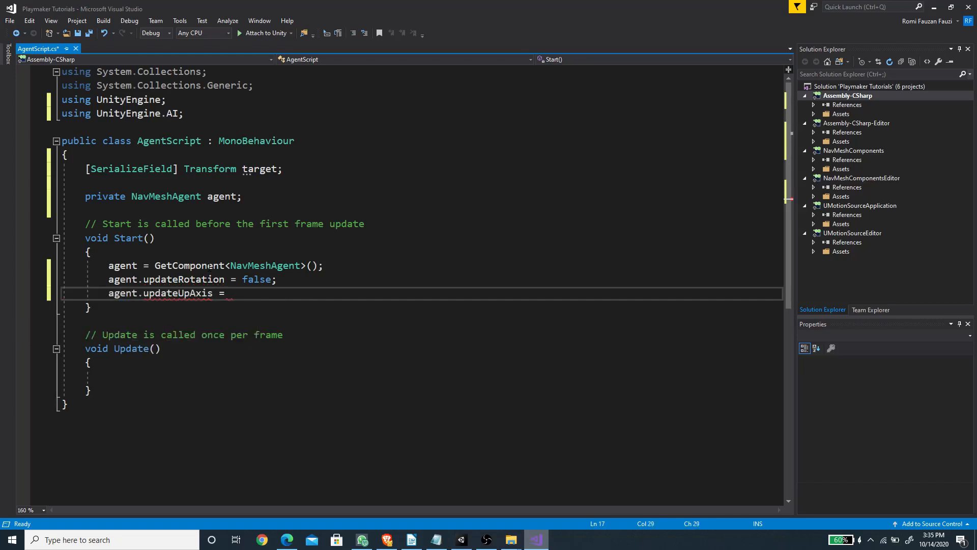
{"action": "type", "text": " false;"}
{"action": "key", "text": "ctrl+s"}
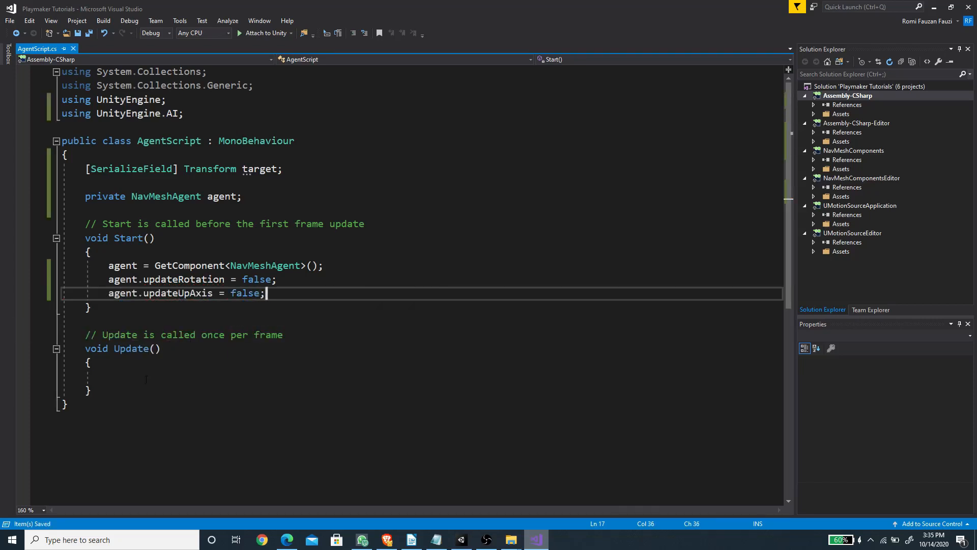
Step: Make the agent follow the target in the Update method with "agent.SetDestination(target.position);"
{"action": "left_click", "coordinate": [133, 377]}
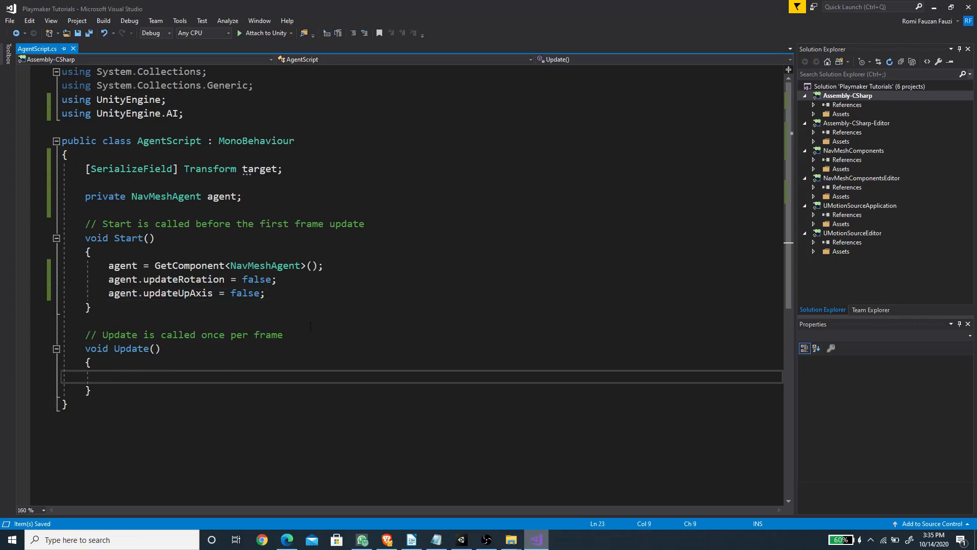
{"action": "type", "text": "agent."}
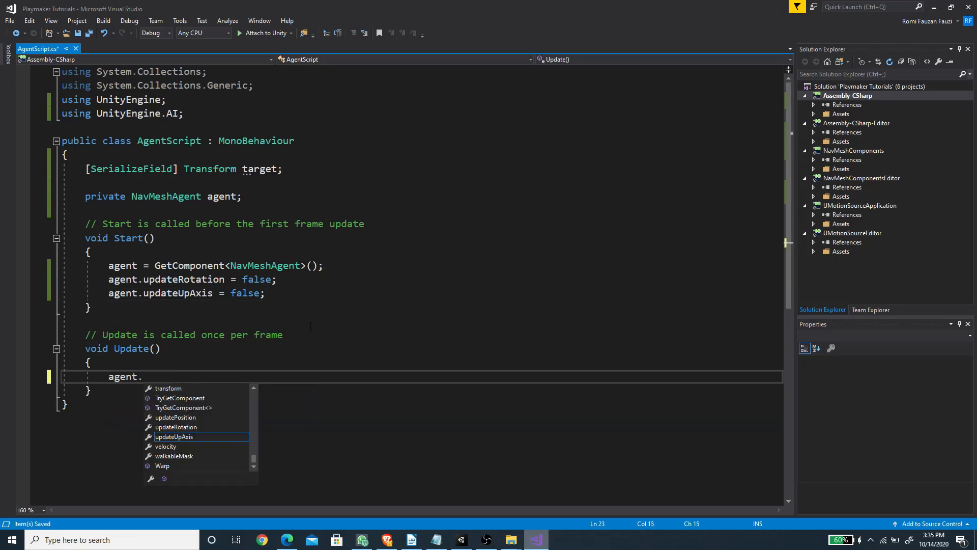
{"action": "type", "text": "set"}
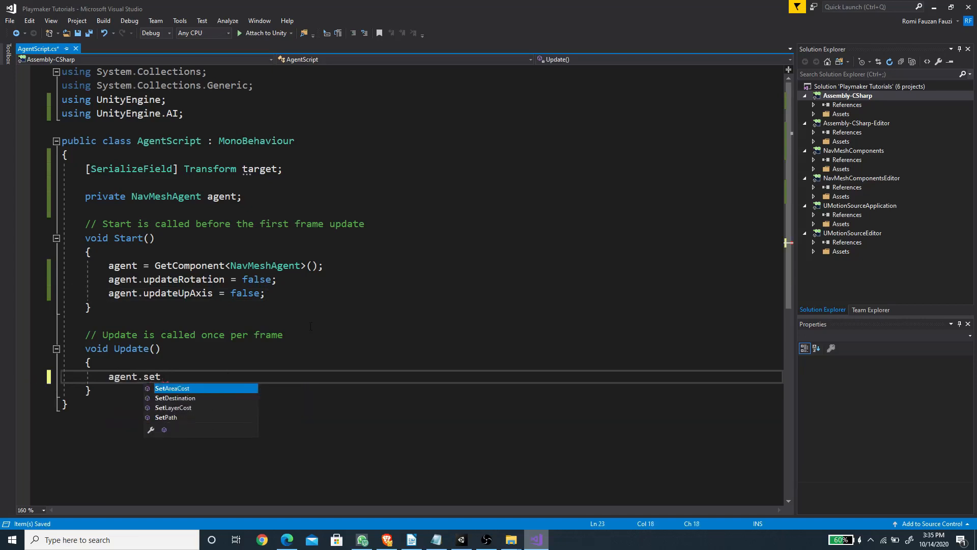
{"action": "key", "text": "Down"}
{"action": "key", "text": "Tab"}
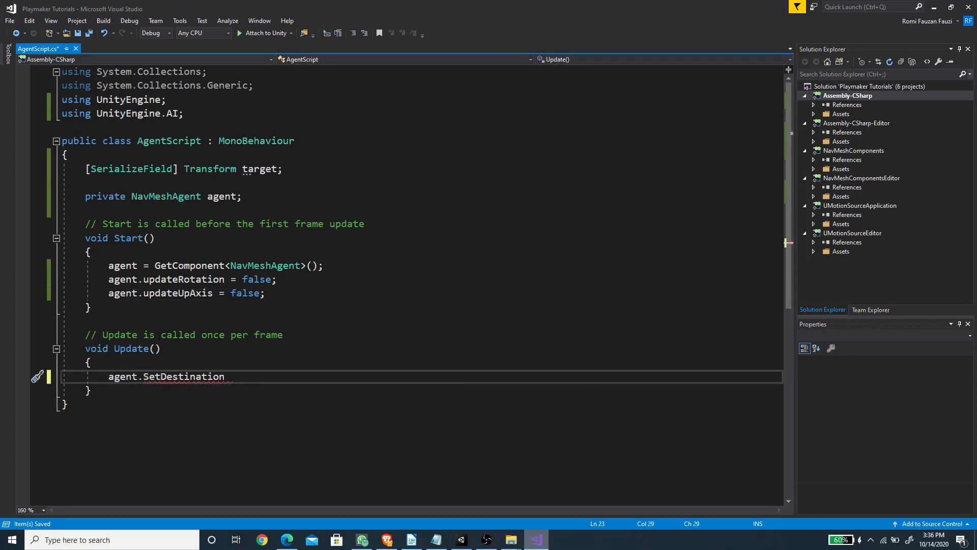
{"action": "type", "text": "("}
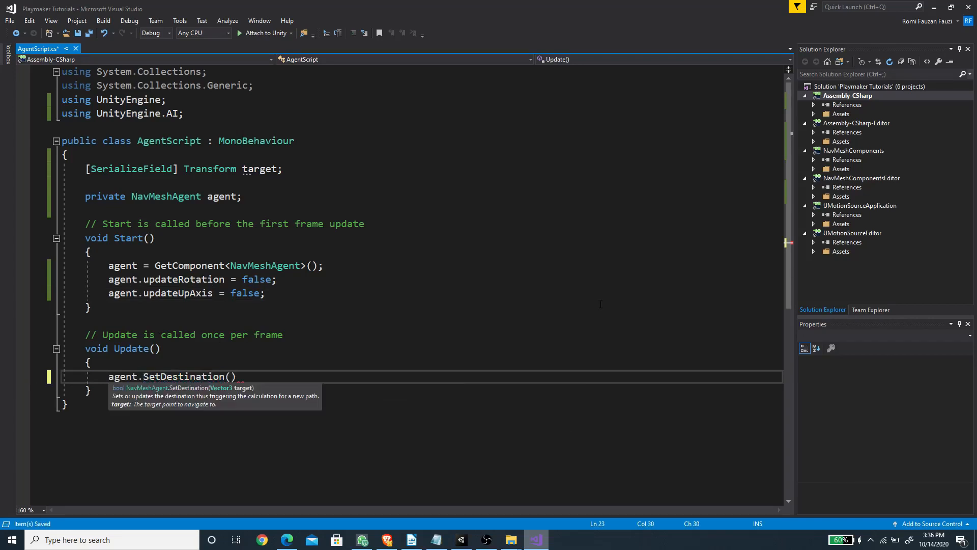
{"action": "type", "text": "target.position);"}
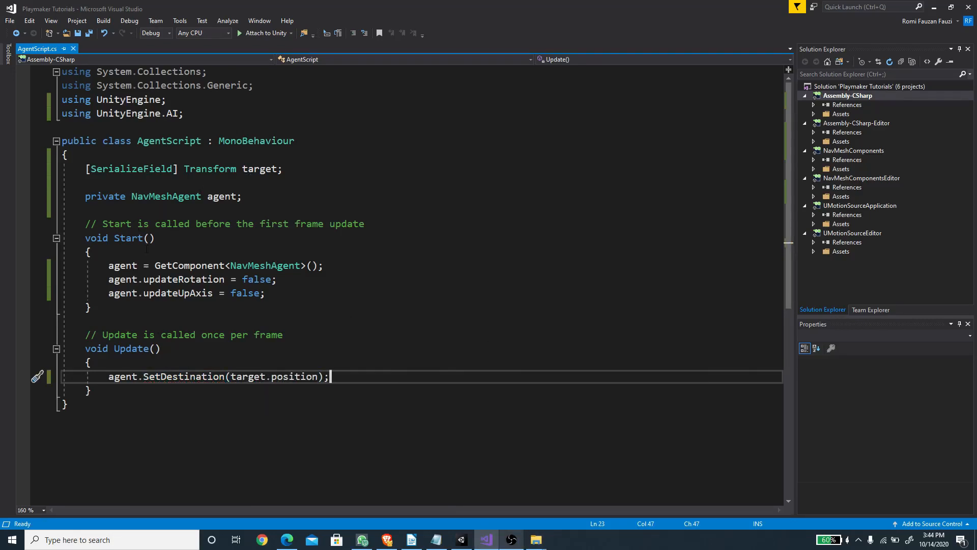
Step: Add "target = GameObject.FindGameObjectWithTag("Player").transform;" as the first statement of the Start method, followed by a blank line
{"action": "left_click", "coordinate": [132, 256]}
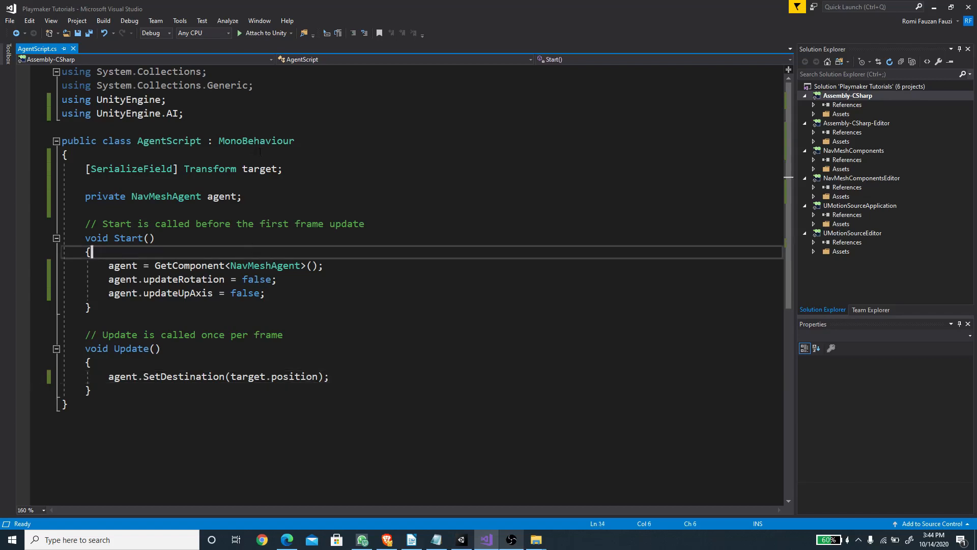
{"action": "key", "text": "Return"}
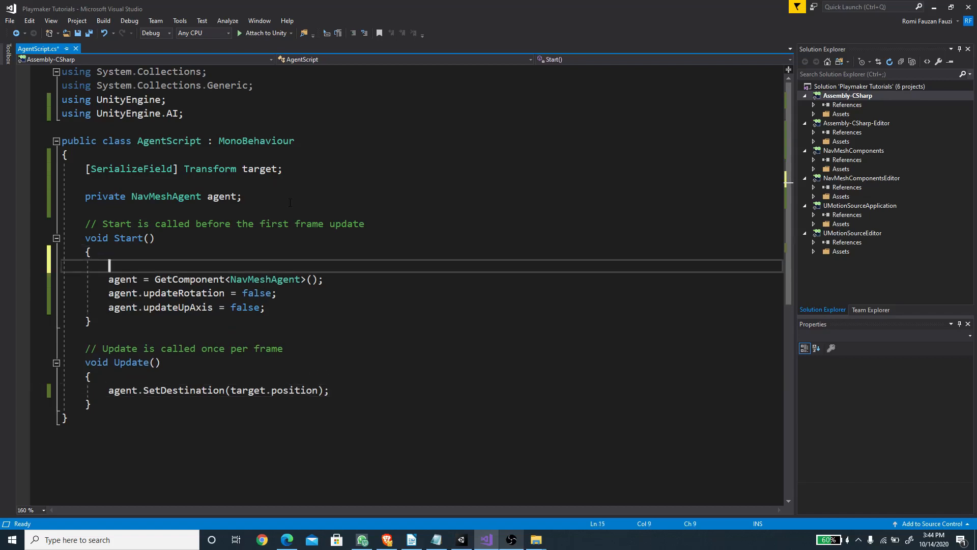
{"action": "key", "text": "Return"}
{"action": "key", "text": "Up"}
{"action": "type", "text": "targ"}
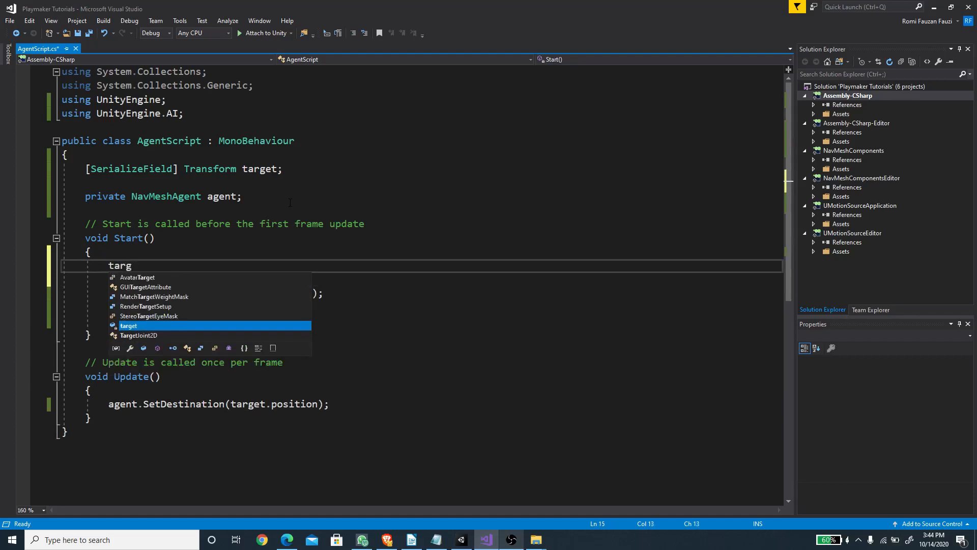
{"action": "type", "text": "et = Game"}
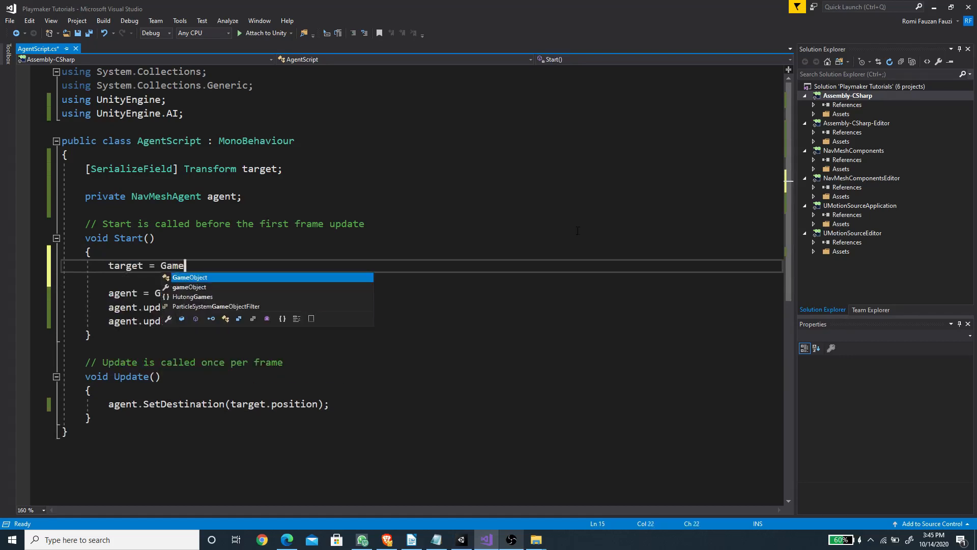
{"action": "type", "text": "Object.Fin"}
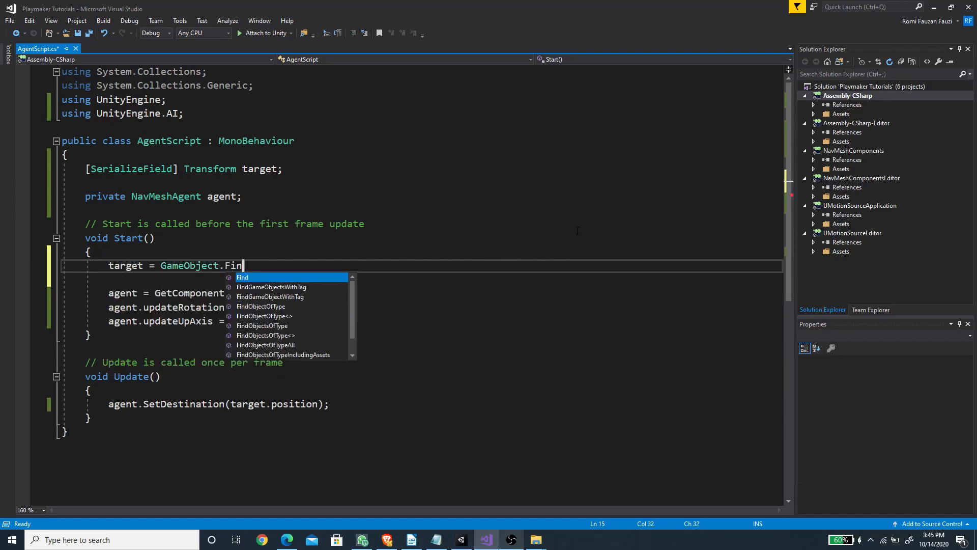
{"action": "key", "text": "Down"}
{"action": "key", "text": "Tab"}
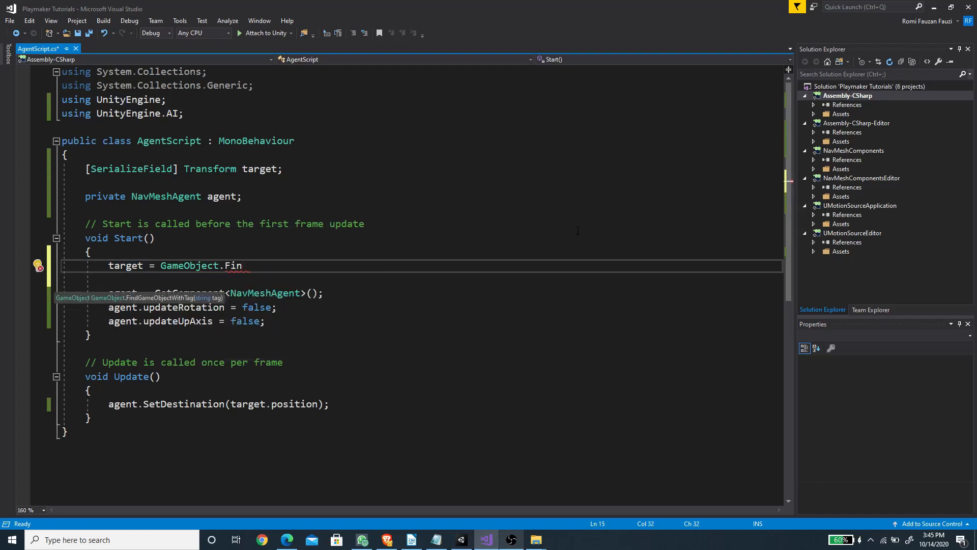
{"action": "type", "text": "(\"Pla"}
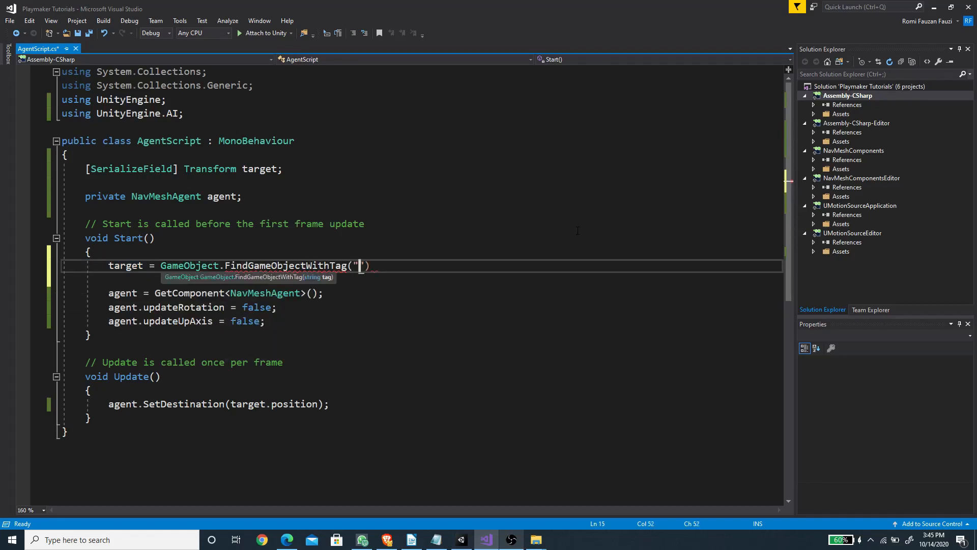
{"action": "type", "text": "yer"}
{"action": "type", "text": ").Transform;"}
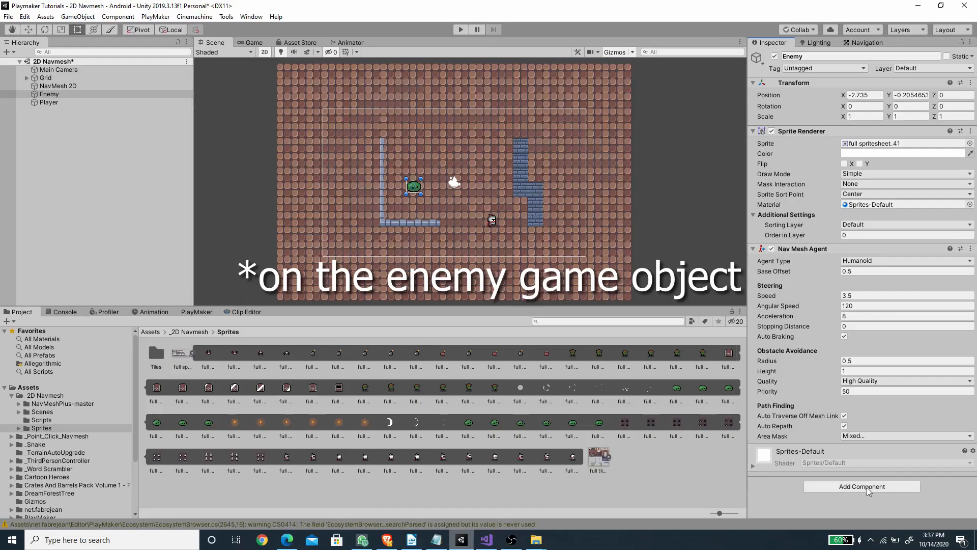
Step: Switch to Unity and add the AgentScript component to the Enemy object
{"action": "left_click", "coordinate": [868, 490]}
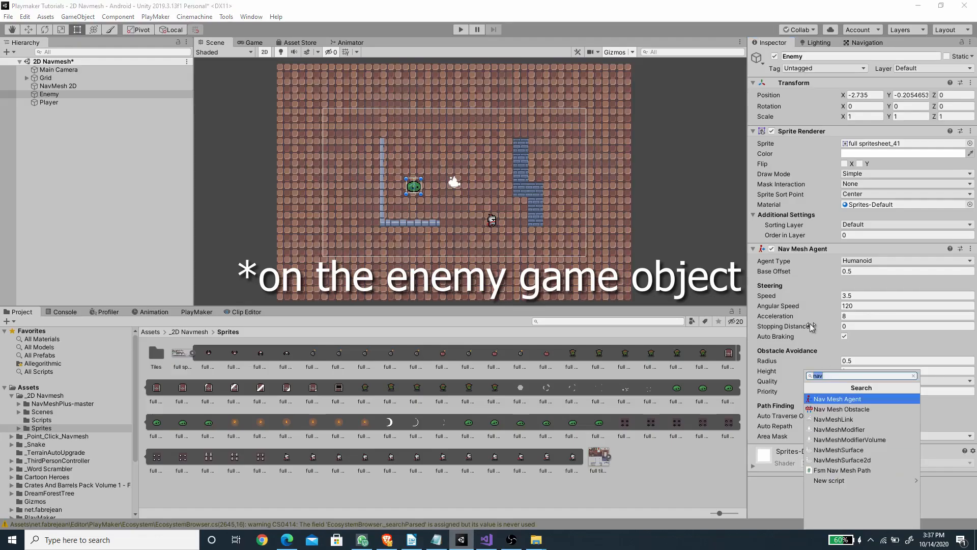
{"action": "type", "text": "agent"}
{"action": "key", "text": "Return"}
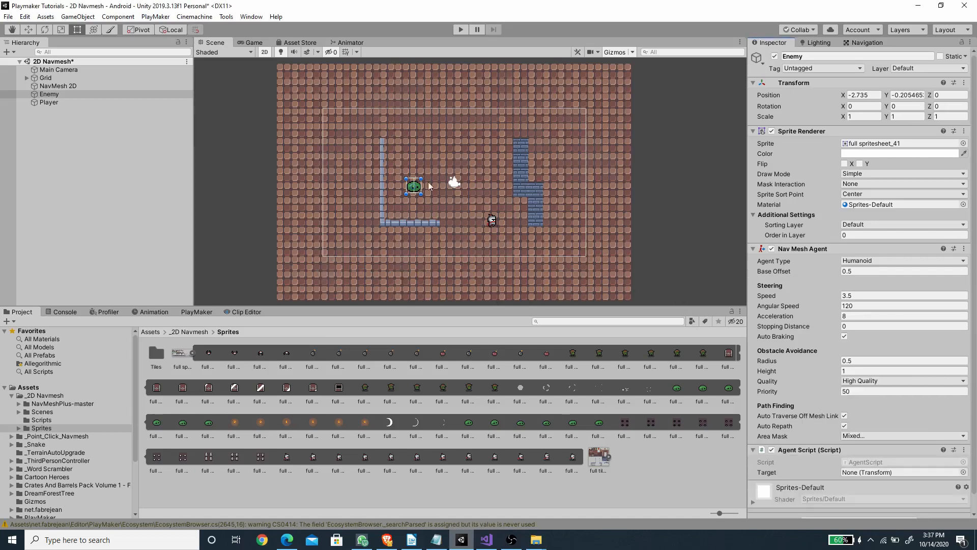
Step: Assign the Player object as the Target of the Enemy's Agent Script component
{"action": "left_click", "coordinate": [50, 102]}
{"action": "left_click_drag", "start_coordinate": [50, 103], "coordinate": [860, 476]}
{"action": "left_click", "coordinate": [78, 187]}
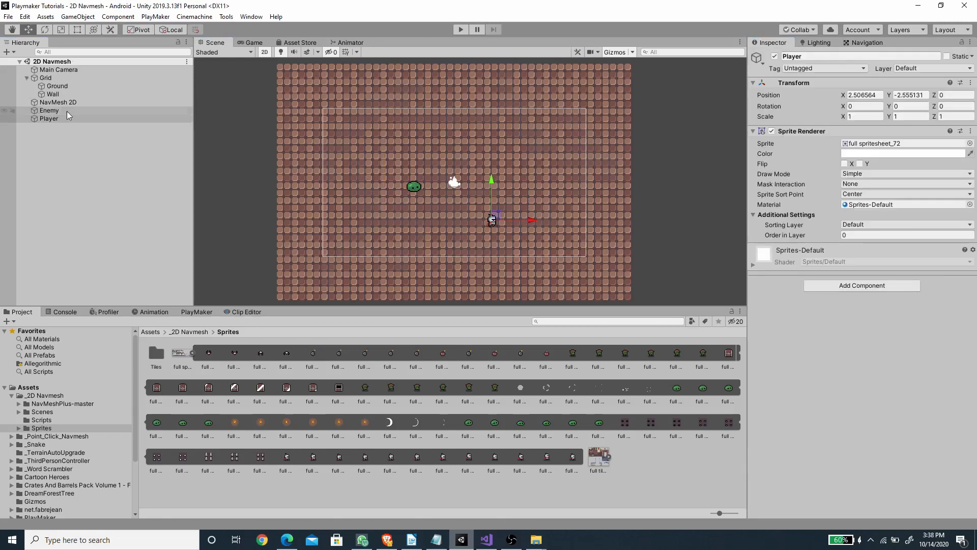
Step: Set the Order in Layer of the Ground tilemap to -1
{"action": "left_click", "coordinate": [57, 86]}
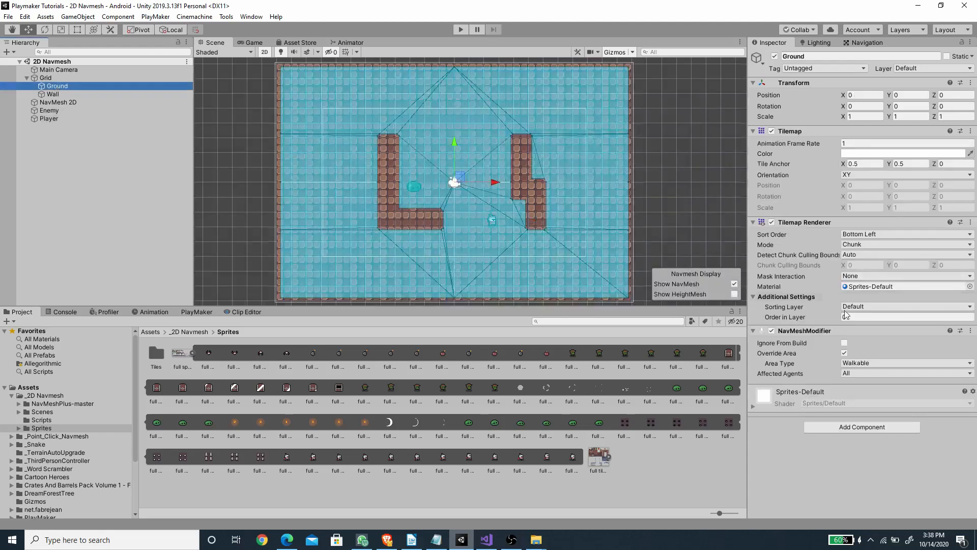
{"action": "left_click", "coordinate": [854, 317]}
{"action": "type", "text": "-1"}
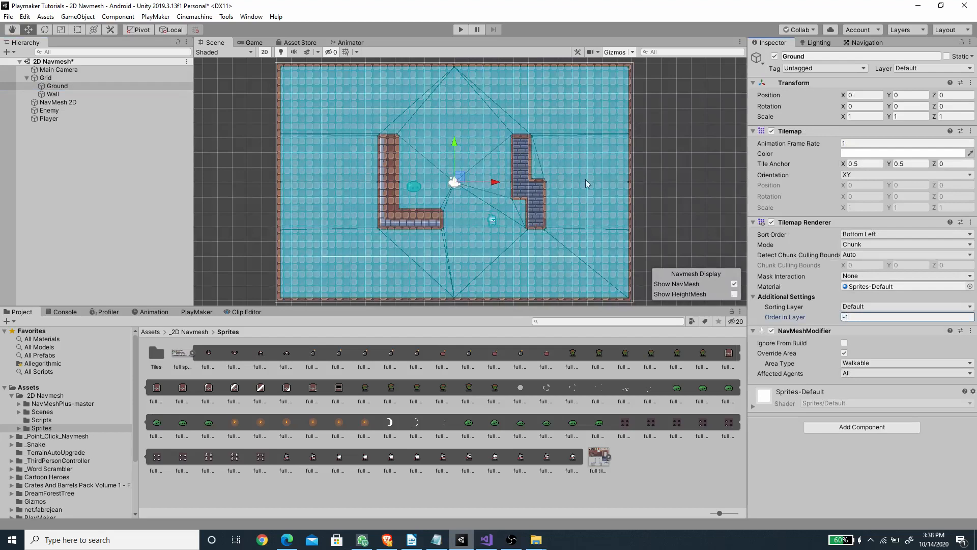
Step: Run the game and move the Player to just above the Enemy in the Scene view to test the chase
{"action": "left_click", "coordinate": [49, 118]}
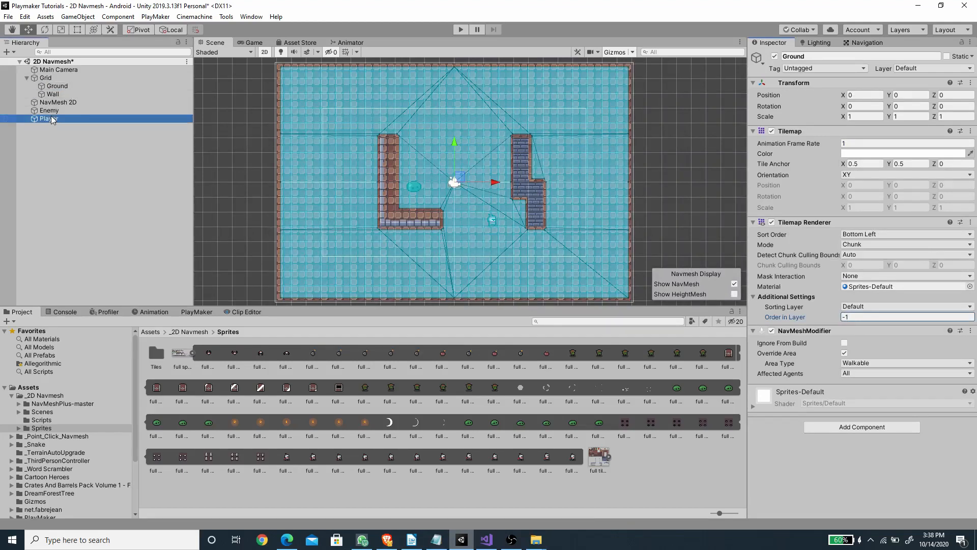
{"action": "left_click", "coordinate": [461, 29]}
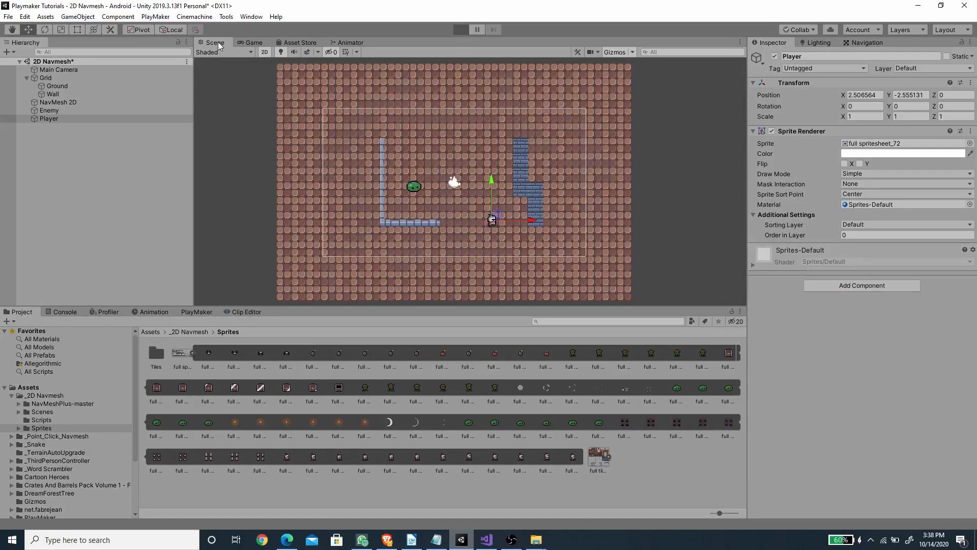
{"action": "left_click_drag", "start_coordinate": [495, 210], "coordinate": [412, 159]}
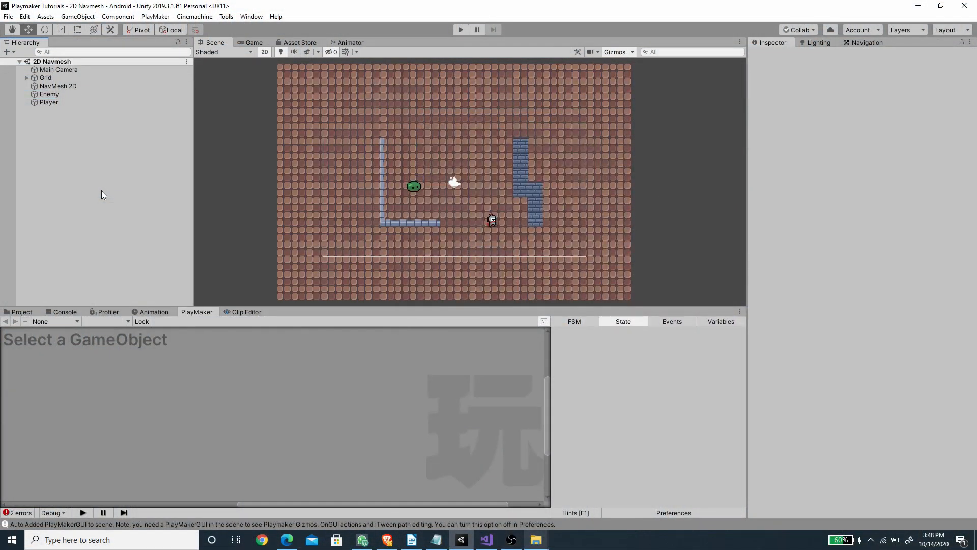
Step: Search the PlayMaker Ecosystem browser for "Path Finding" to check the package, and close the browser
{"action": "left_click", "coordinate": [156, 17]}
{"action": "mouse_move", "coordinate": [184, 106]}
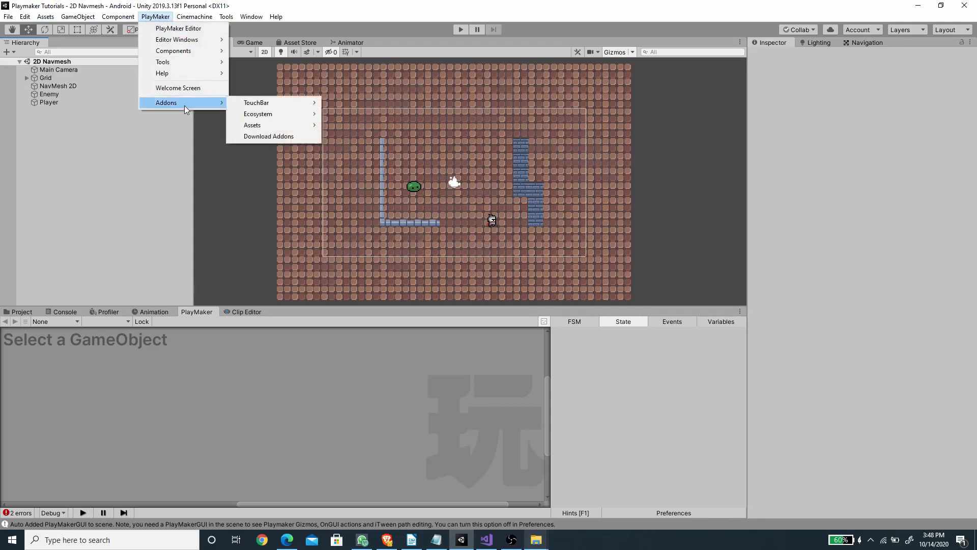
{"action": "mouse_move", "coordinate": [257, 115]}
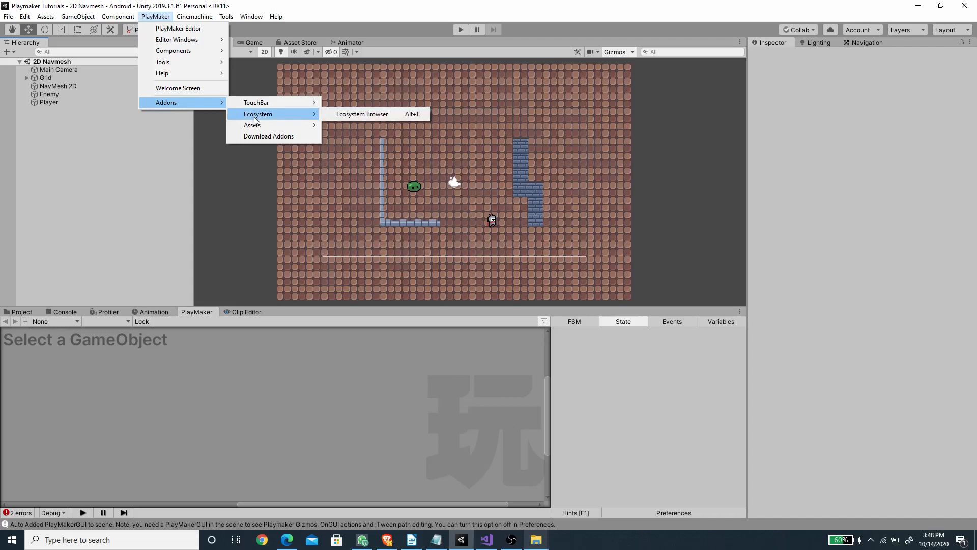
{"action": "left_click", "coordinate": [357, 114]}
{"action": "type", "text": "Path Finding"}
{"action": "key", "text": "Return"}
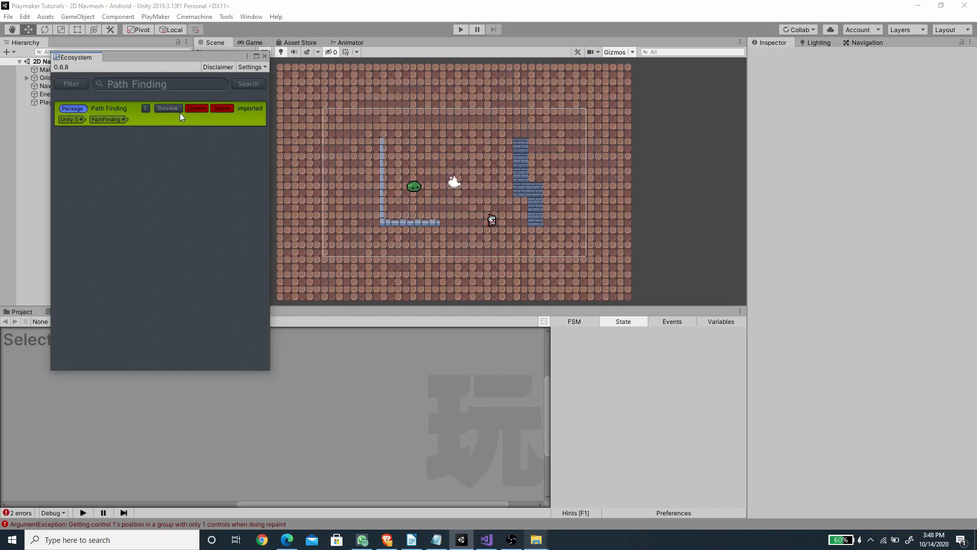
{"action": "left_click", "coordinate": [265, 57]}
Step: Add a PlayMaker FSM to the Enemy object
{"action": "left_click", "coordinate": [52, 95]}
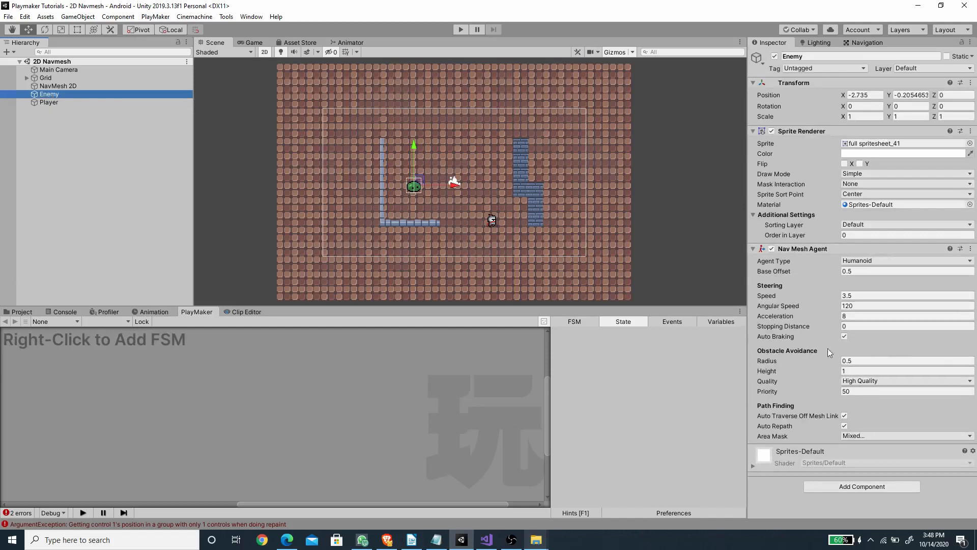
{"action": "right_click", "coordinate": [214, 370]}
{"action": "left_click", "coordinate": [237, 378]}
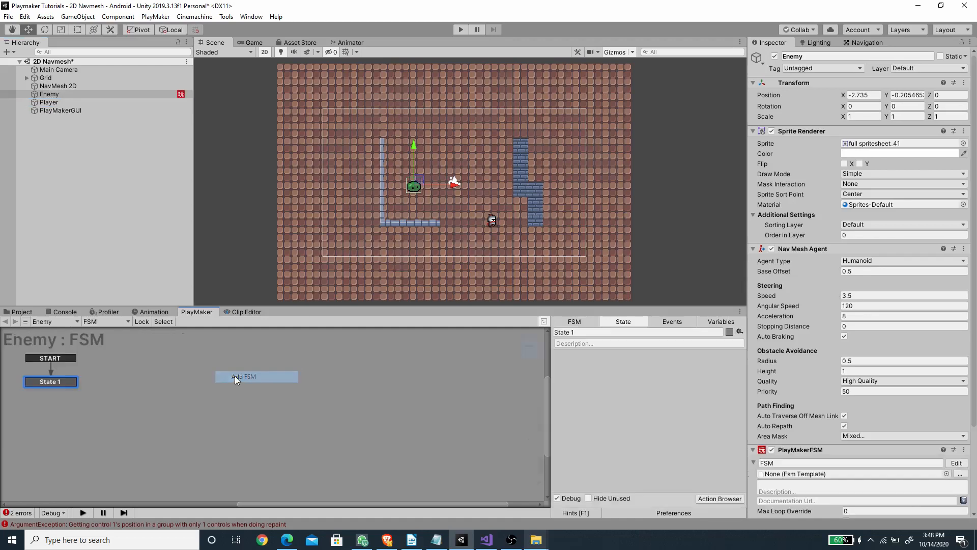
Step: Add a Set Agent Update Rotation action to State 1 of the Enemy's FSM
{"action": "left_click", "coordinate": [720, 498]}
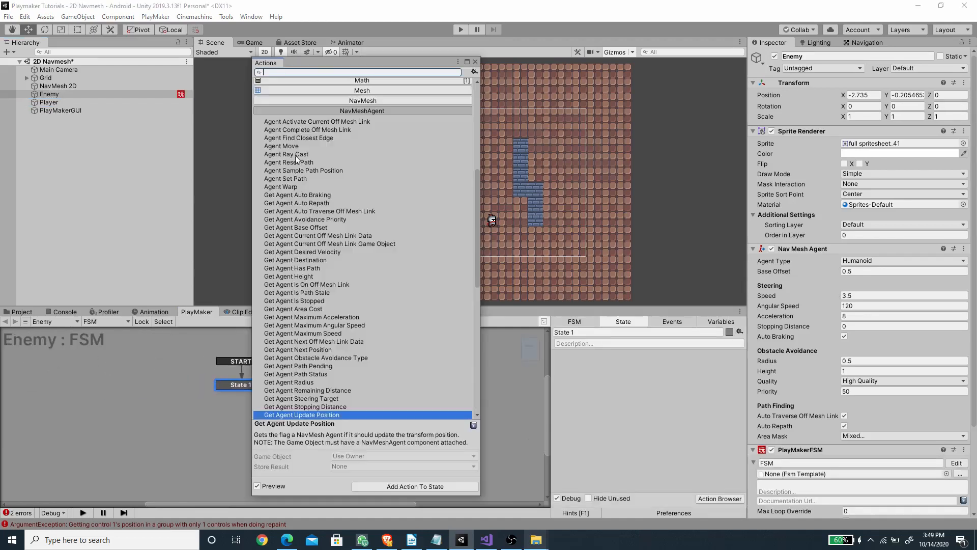
{"action": "scroll", "coordinate": [366, 255], "scroll_direction": "down", "scroll_amount": 10}
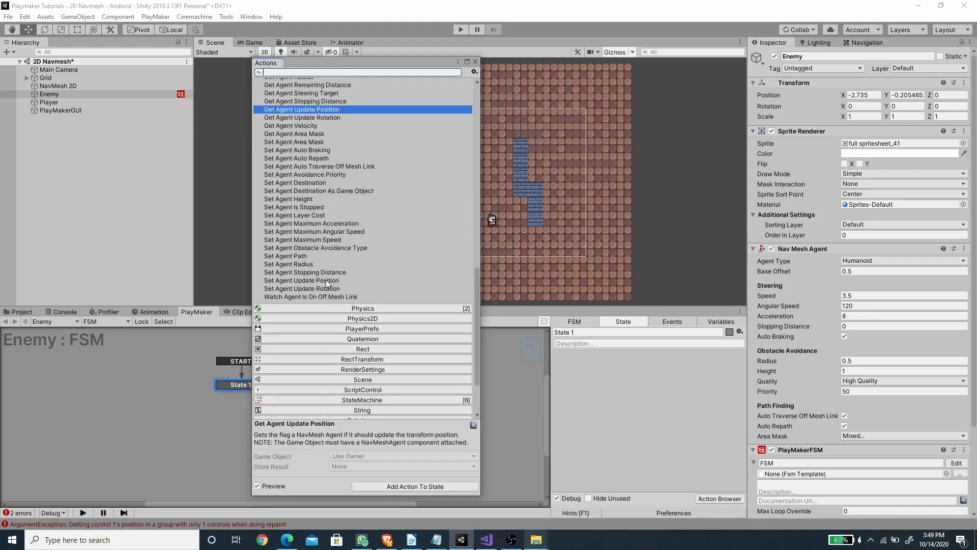
{"action": "left_click", "coordinate": [285, 289]}
{"action": "double_click", "coordinate": [291, 289]}
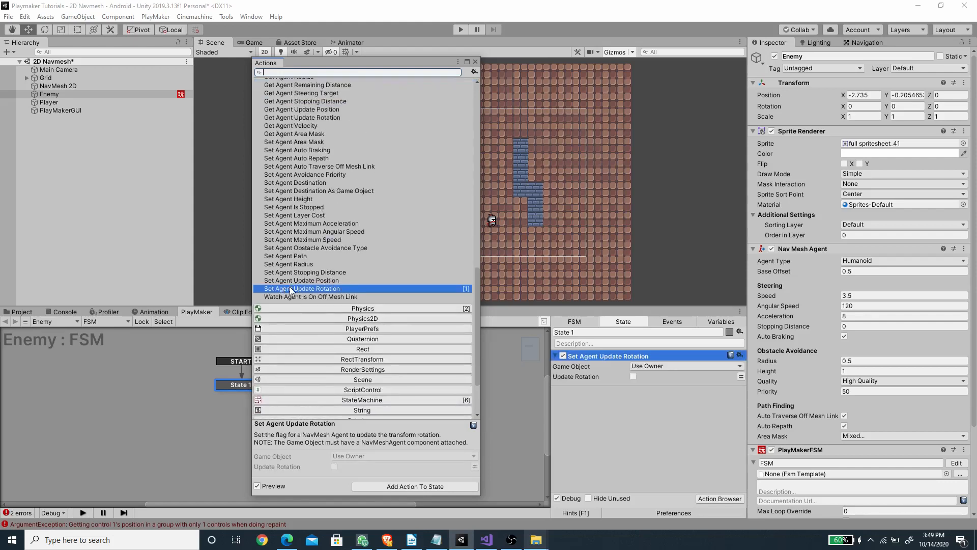
{"action": "left_click", "coordinate": [476, 62]}
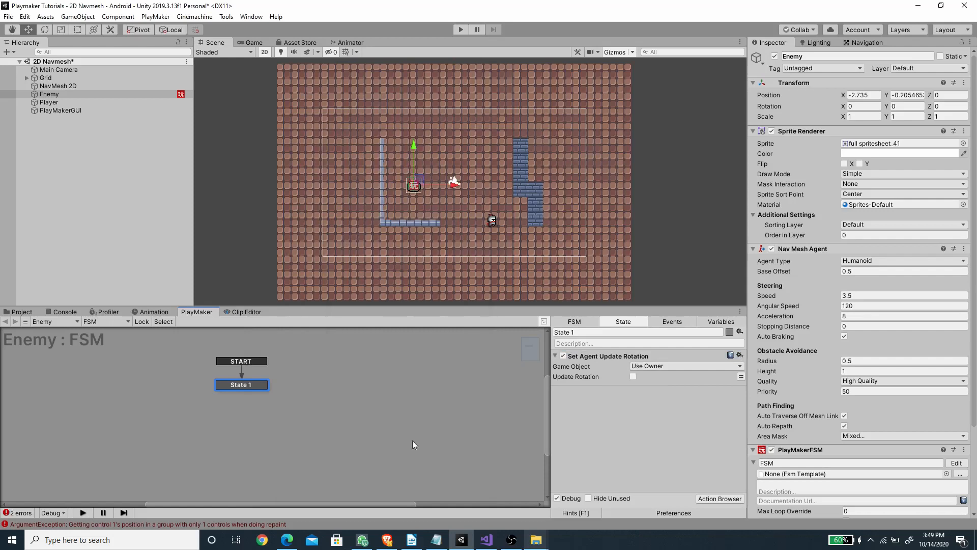
Step: Consult the NavMeshPlus PDF, then add a Set Property action to State 1 that sets the Nav Mesh Agent's updateUpAxis to false
{"action": "left_click", "coordinate": [287, 539]}
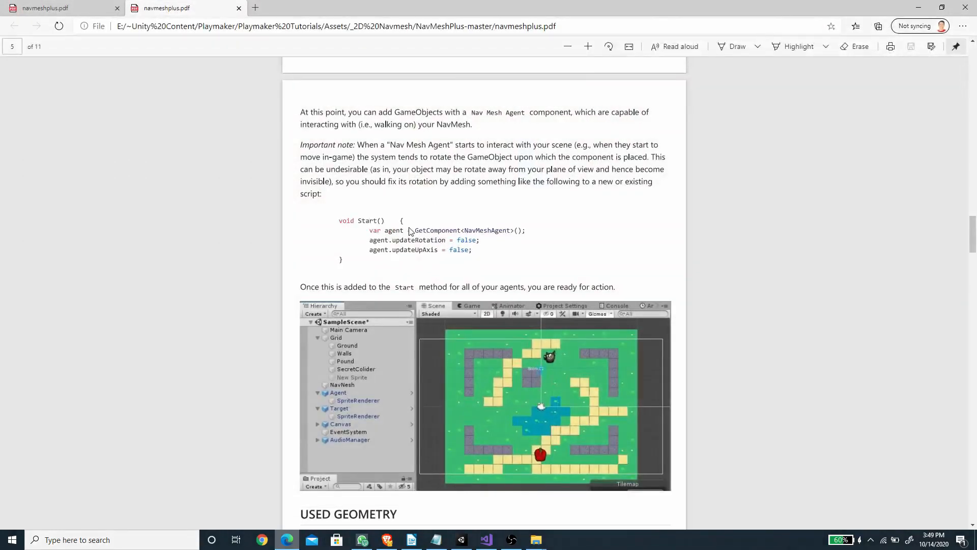
{"action": "left_click", "coordinate": [462, 541]}
{"action": "left_click_drag", "start_coordinate": [805, 253], "coordinate": [633, 412]}
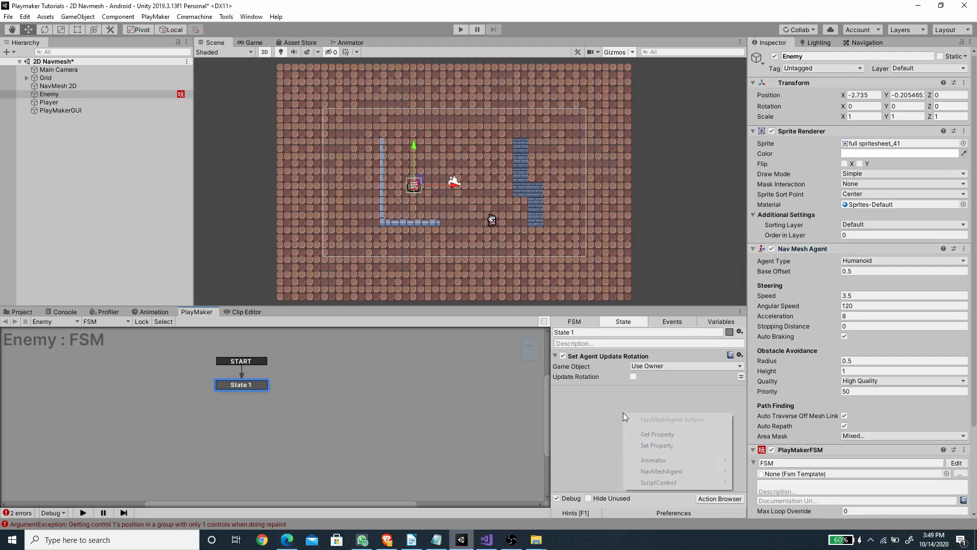
{"action": "left_click", "coordinate": [664, 446]}
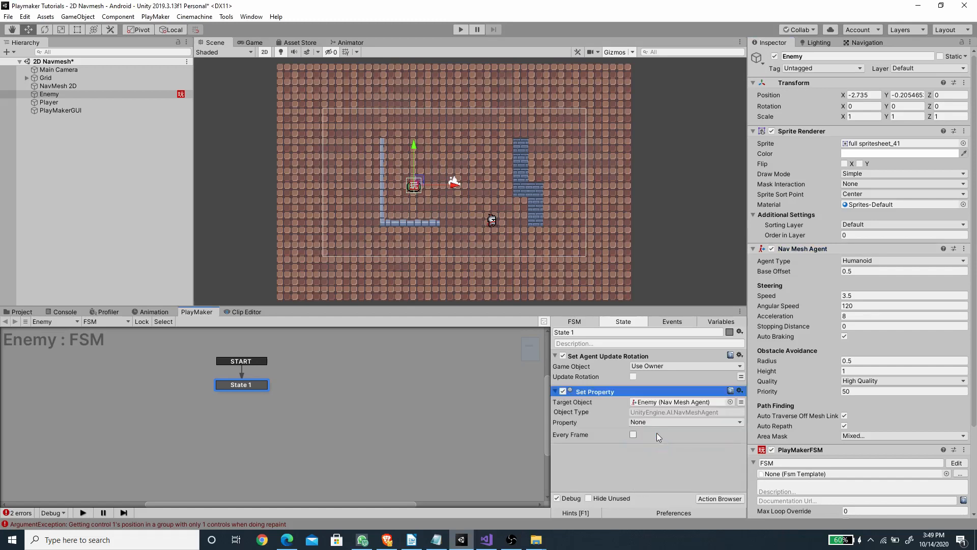
{"action": "left_click", "coordinate": [653, 421]}
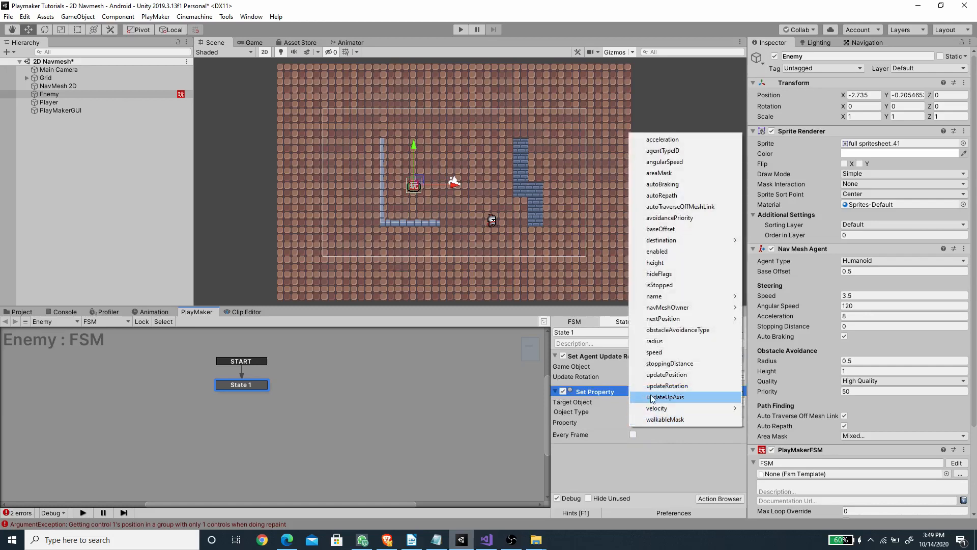
{"action": "left_click", "coordinate": [657, 398]}
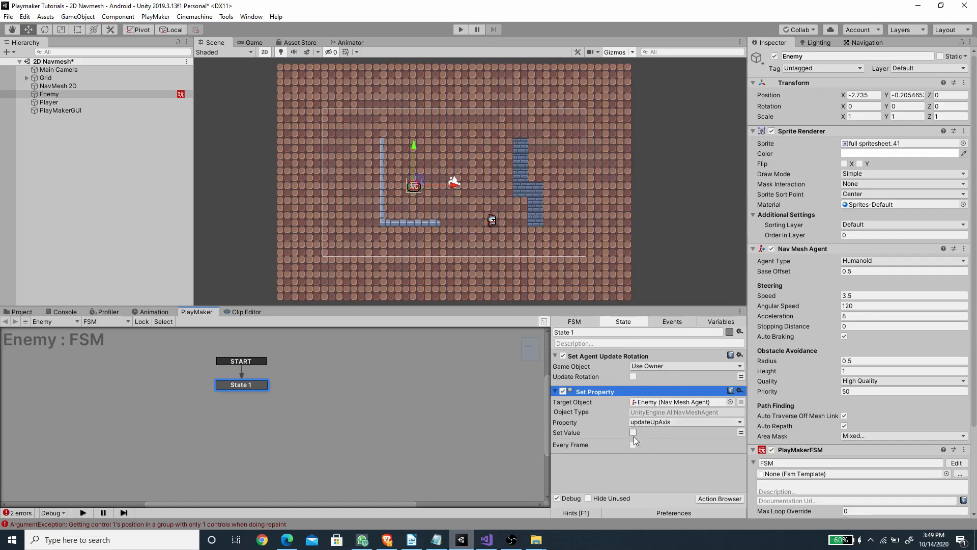
{"action": "left_click", "coordinate": [642, 391]}
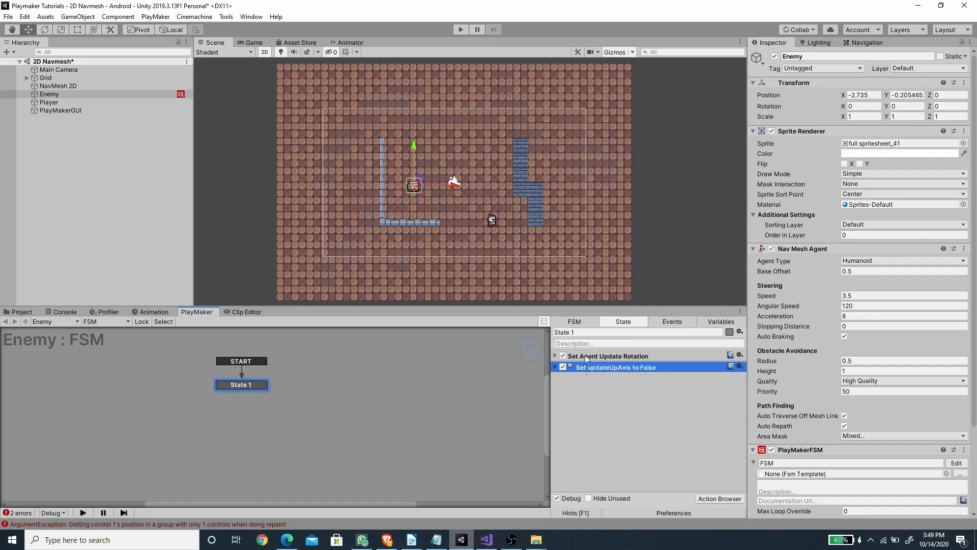
Step: Give State 1 a FINISHED transition and link it to a new State 2 placed beside it
{"action": "right_click", "coordinate": [257, 386]}
{"action": "mouse_move", "coordinate": [275, 390]}
{"action": "left_click", "coordinate": [410, 391]}
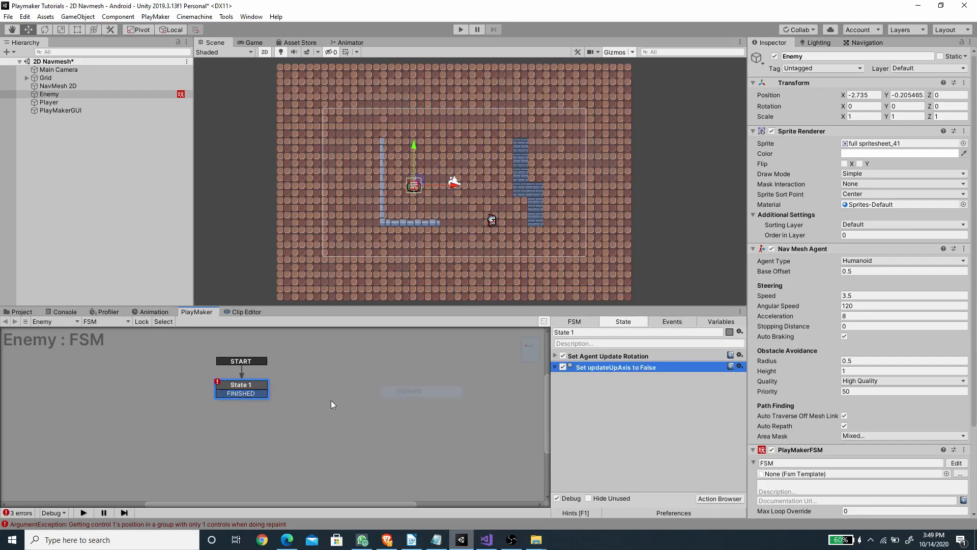
{"action": "right_click", "coordinate": [332, 405]}
{"action": "left_click", "coordinate": [351, 263]}
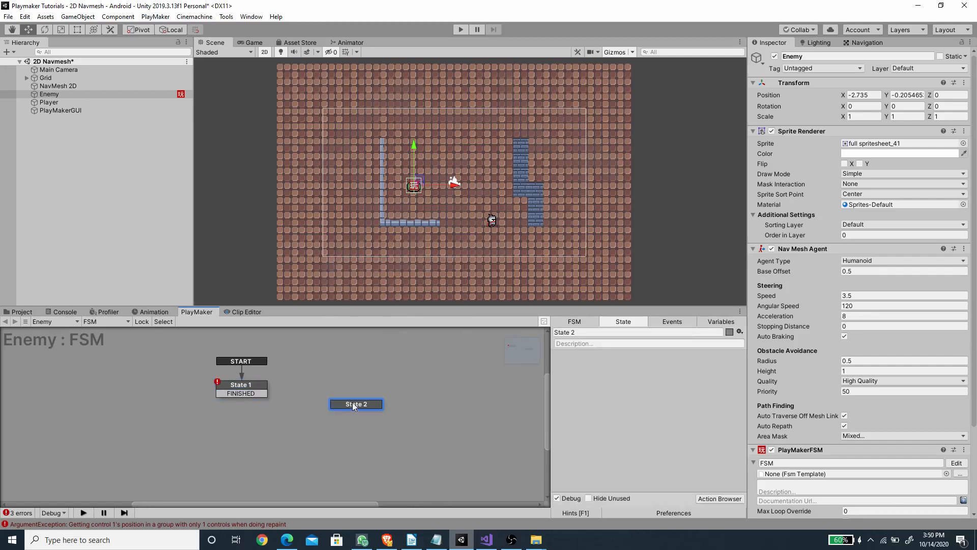
{"action": "left_click_drag", "start_coordinate": [352, 402], "coordinate": [366, 387]}
{"action": "left_click_drag", "start_coordinate": [249, 394], "coordinate": [367, 389]}
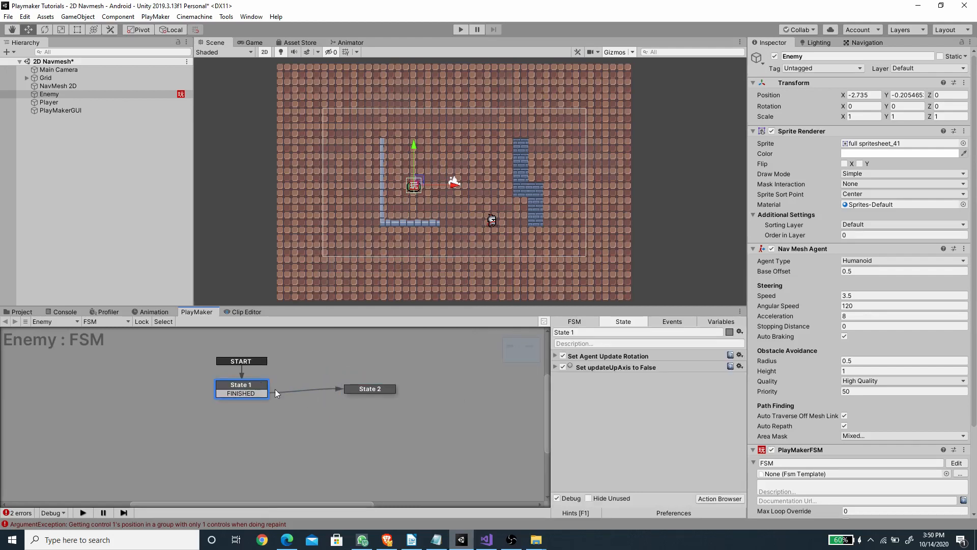
Step: Add a Find Game Object action to State 1
{"action": "left_click", "coordinate": [720, 498]}
{"action": "type", "text": "game"}
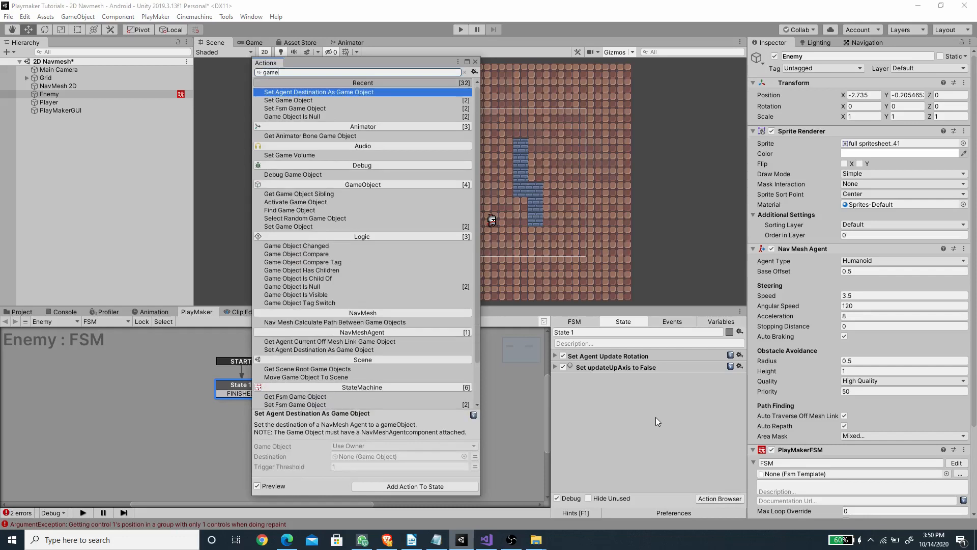
{"action": "type", "text": " t"}
{"action": "key", "text": "BackSpace"}
{"action": "type", "text": "fin"}
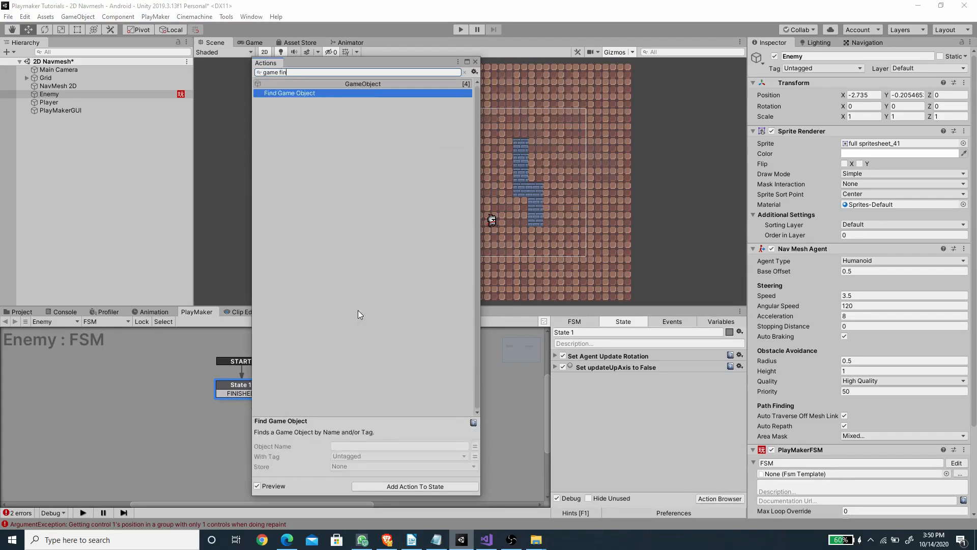
{"action": "double_click", "coordinate": [281, 95]}
{"action": "left_click", "coordinate": [476, 62]}
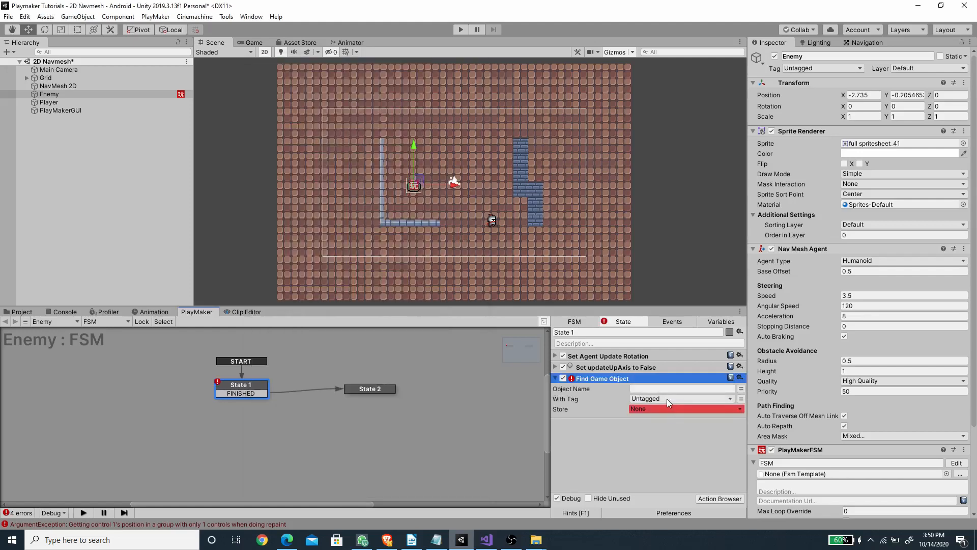
Step: Set Find Game Object to look for the Player tag and store the result in a new variable named Player
{"action": "left_click", "coordinate": [668, 403]}
{"action": "left_click", "coordinate": [662, 337]}
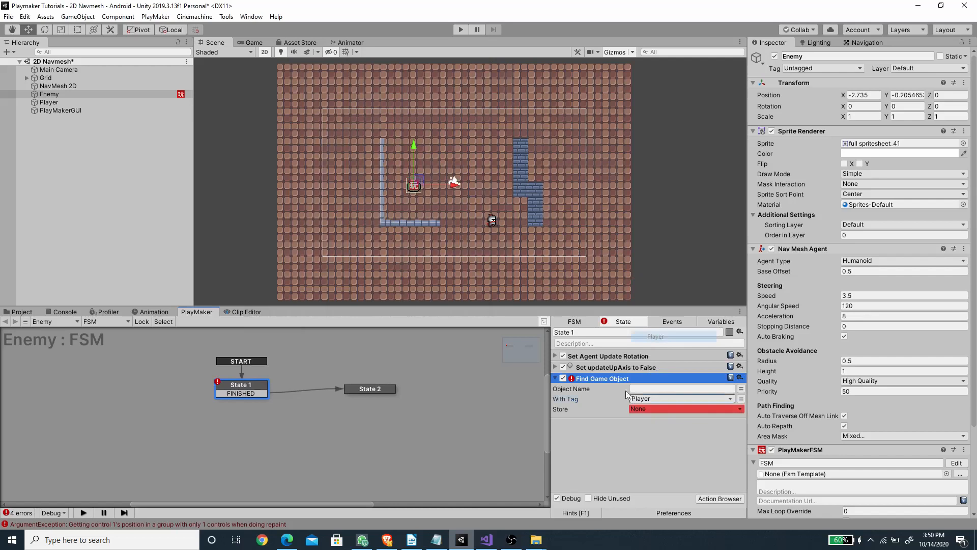
{"action": "left_click", "coordinate": [644, 409]}
{"action": "left_click", "coordinate": [664, 432]}
{"action": "type", "text": "Player"}
{"action": "left_click", "coordinate": [658, 441]}
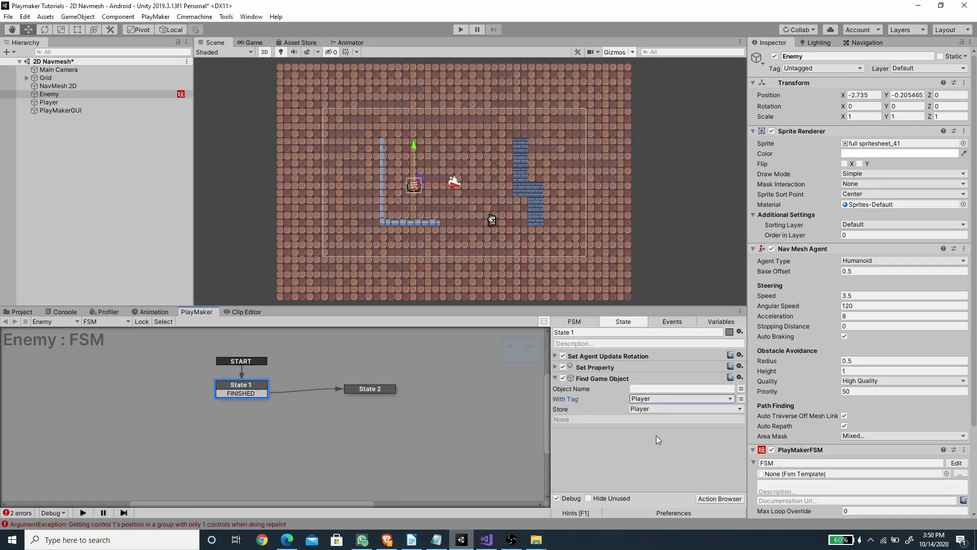
Step: Add a Get Position action to State 2
{"action": "left_click", "coordinate": [385, 389]}
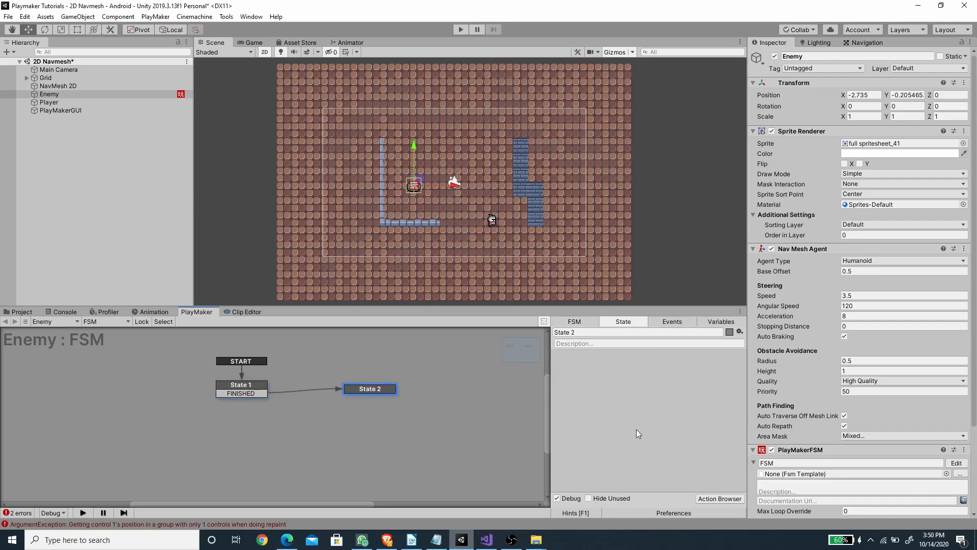
{"action": "left_click", "coordinate": [720, 498]}
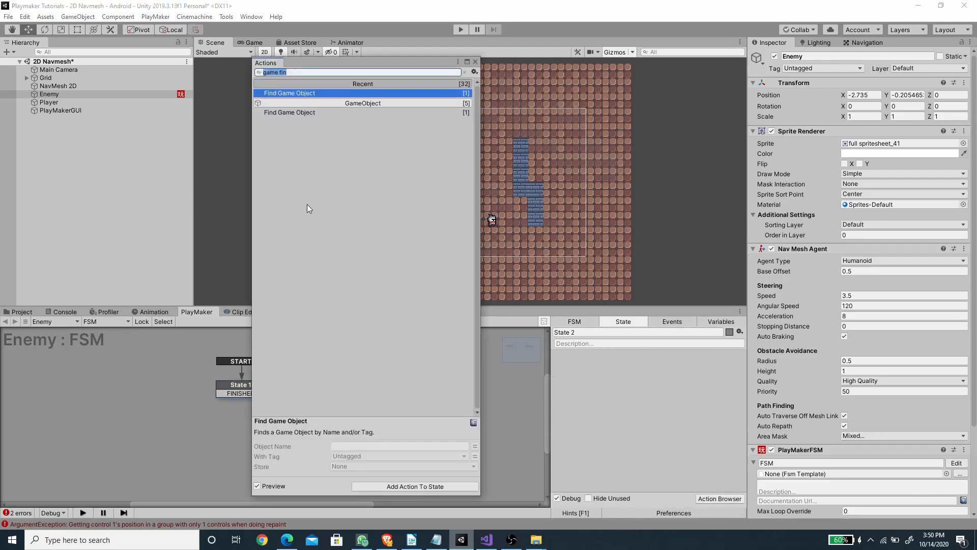
{"action": "type", "text": "get pos"}
{"action": "key", "text": "Return"}
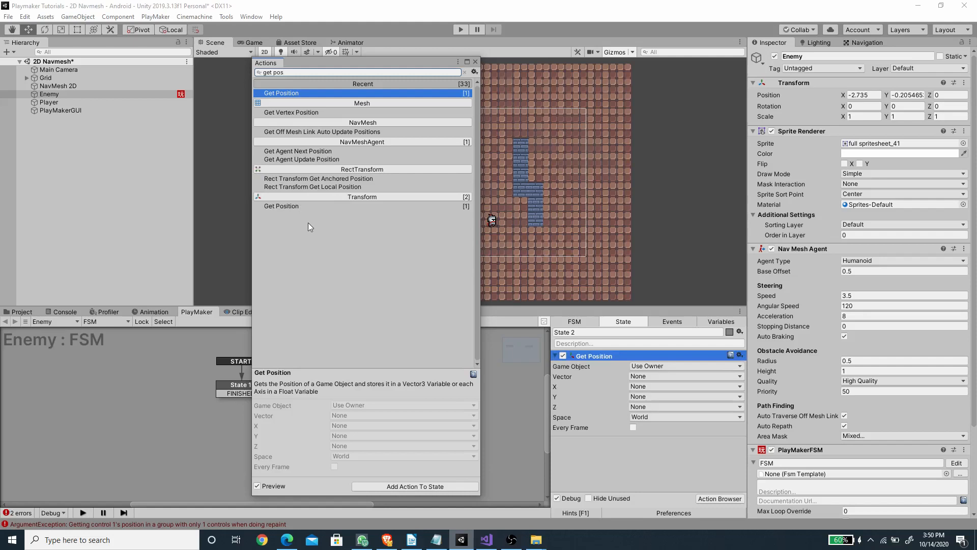
{"action": "left_click", "coordinate": [475, 62]}
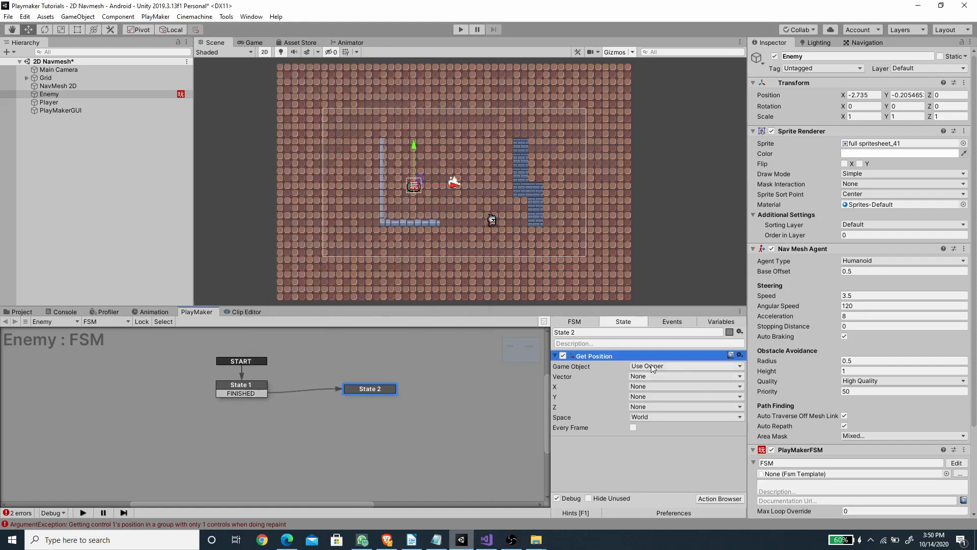
Step: Set the Get Position action's Game Object to Specify Game Object with the Player variable
{"action": "left_click", "coordinate": [653, 366]}
{"action": "left_click", "coordinate": [662, 385]}
{"action": "left_click", "coordinate": [741, 377]}
{"action": "left_click", "coordinate": [682, 377]}
{"action": "left_click", "coordinate": [675, 401]}
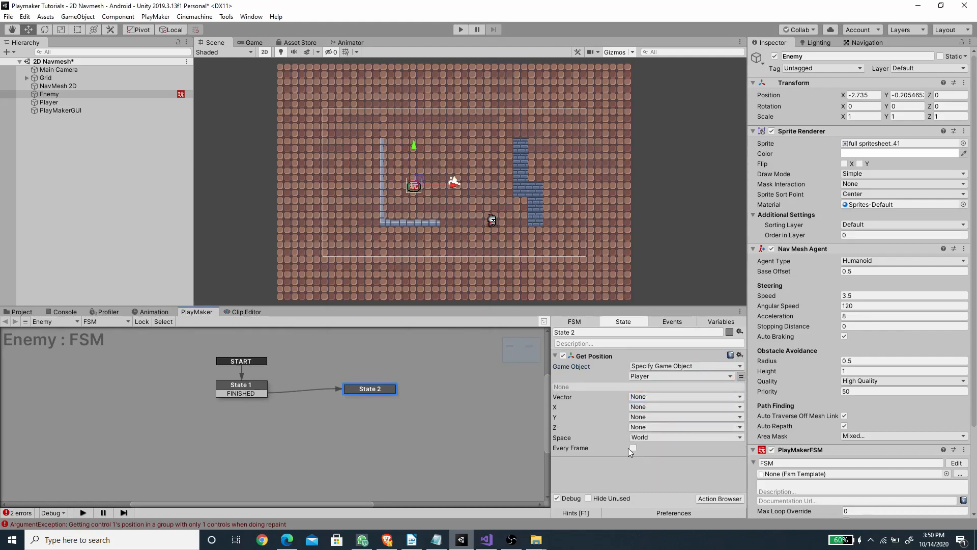
Step: Store the Get Position vector in a new variable named Player Position, enable Every Frame, and collapse the action
{"action": "left_click", "coordinate": [649, 396]}
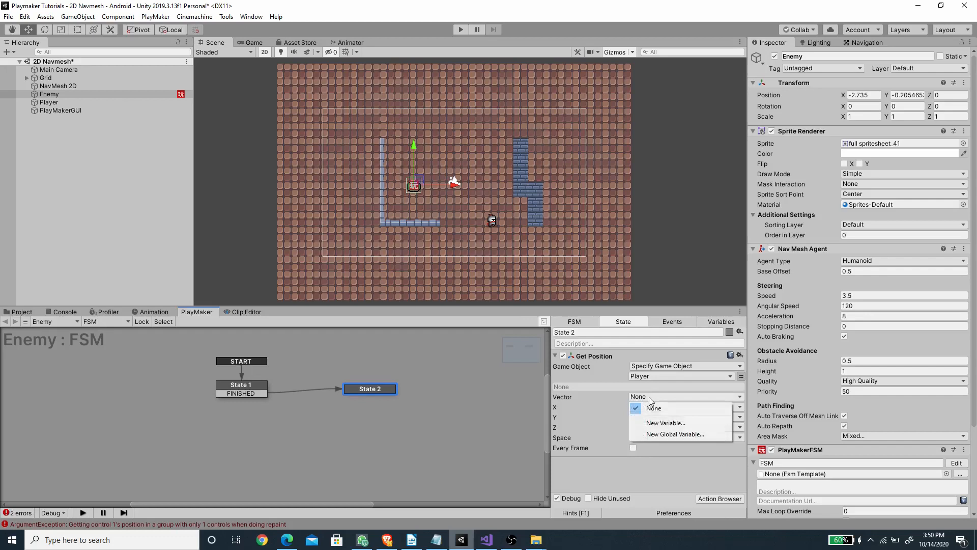
{"action": "left_click", "coordinate": [667, 420]}
{"action": "type", "text": "Pla"}
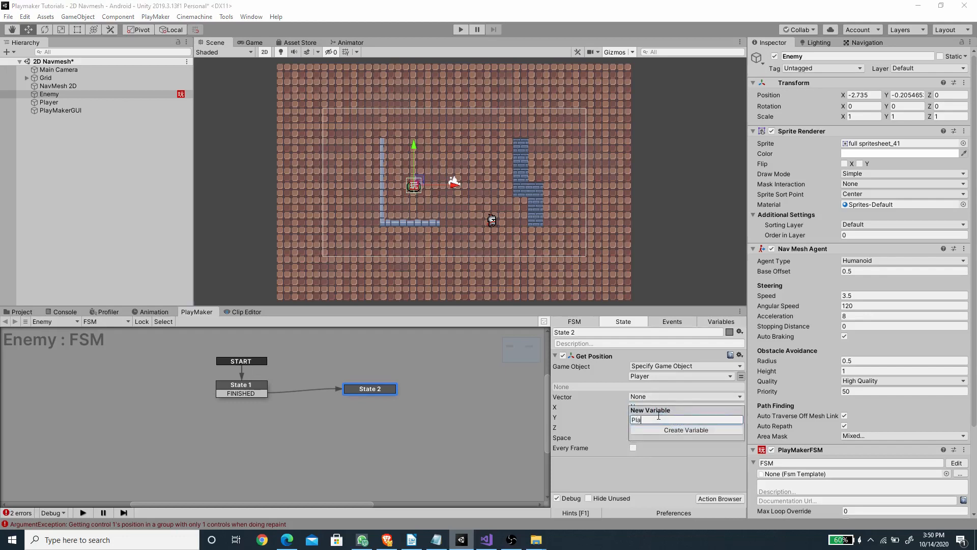
{"action": "type", "text": "yer Position"}
{"action": "key", "text": "Return"}
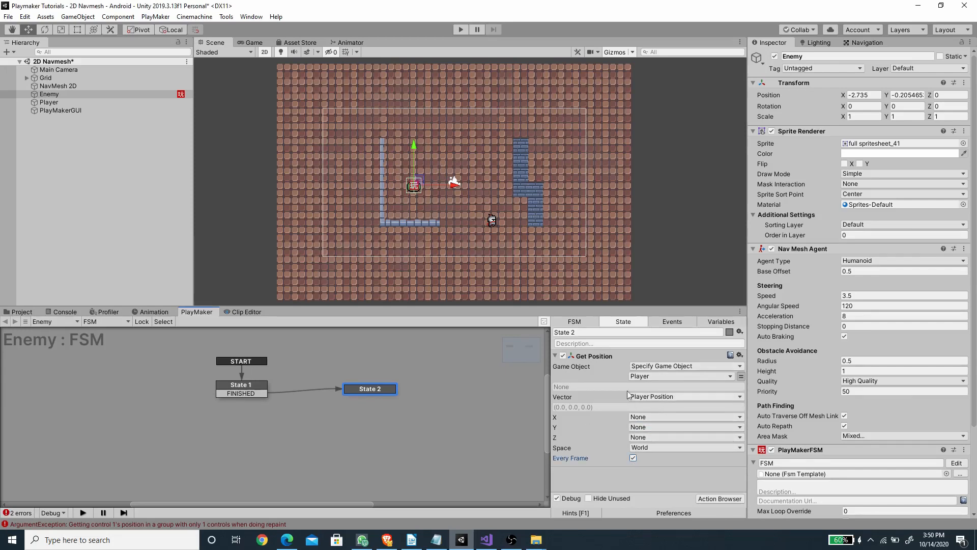
{"action": "left_click", "coordinate": [556, 357]}
Step: Add a Set Agent Destination action to State 2 and use the Player Position variable as its destination
{"action": "left_click", "coordinate": [720, 498]}
{"action": "type", "text": "set de"}
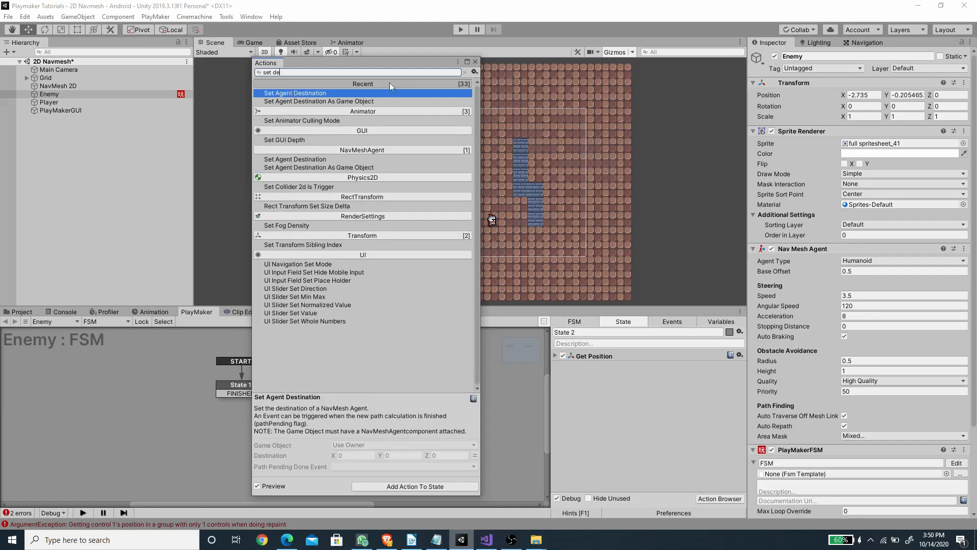
{"action": "double_click", "coordinate": [351, 93]}
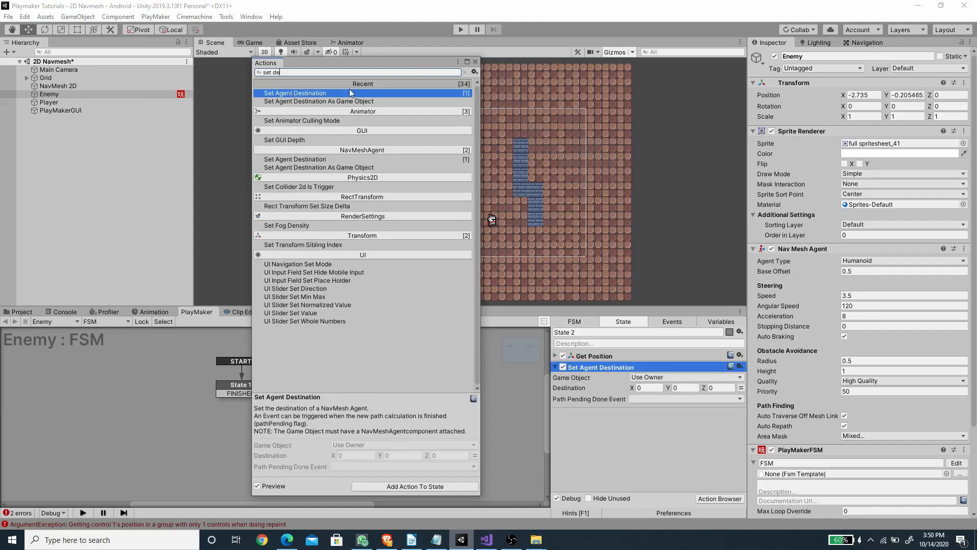
{"action": "left_click", "coordinate": [476, 61]}
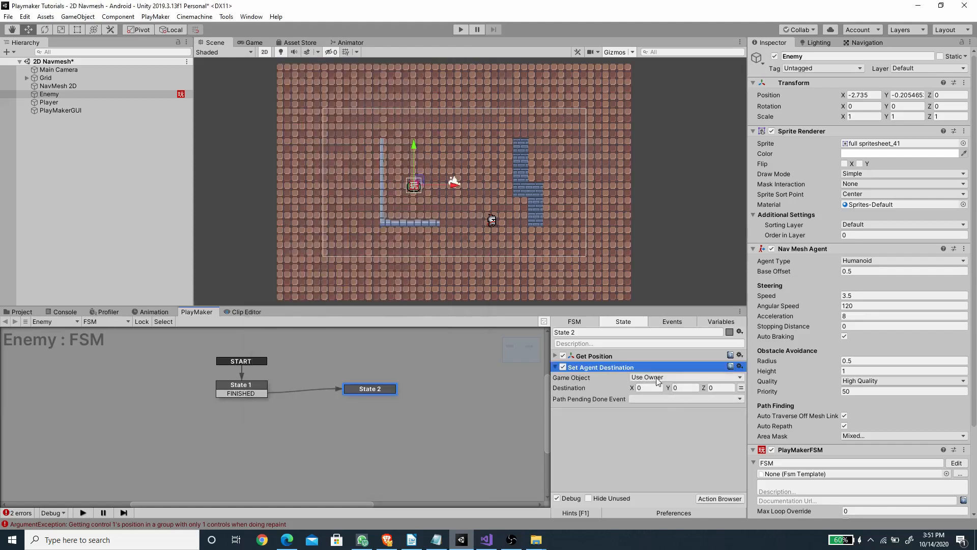
{"action": "left_click", "coordinate": [742, 388]}
{"action": "left_click", "coordinate": [689, 390]}
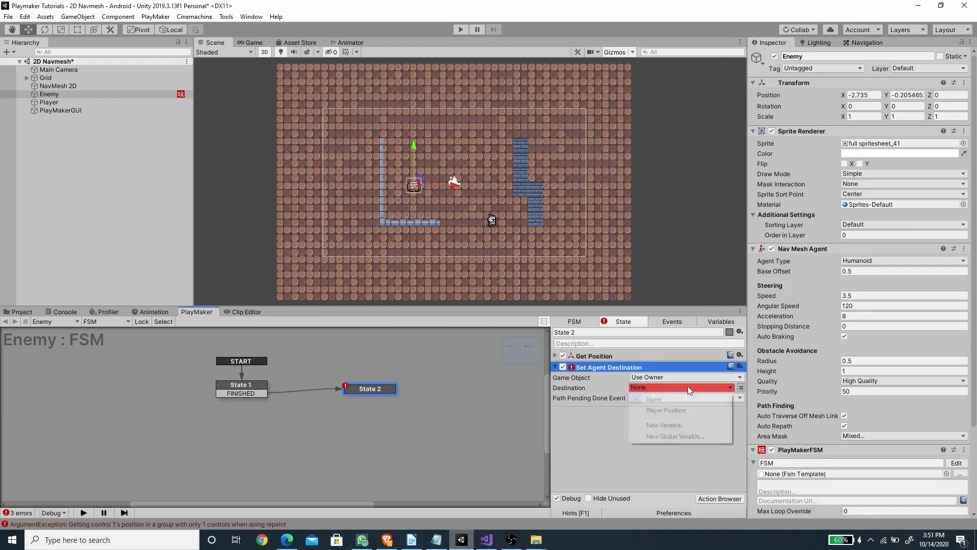
{"action": "left_click", "coordinate": [673, 411]}
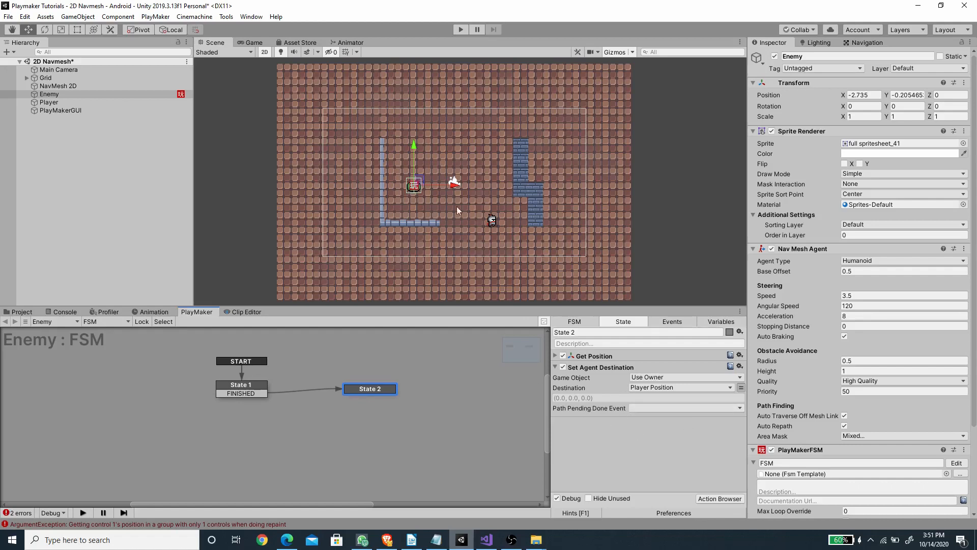
Step: Add a FINISHED transition to State 2 and link it back to State 2 itself
{"action": "right_click", "coordinate": [358, 395]}
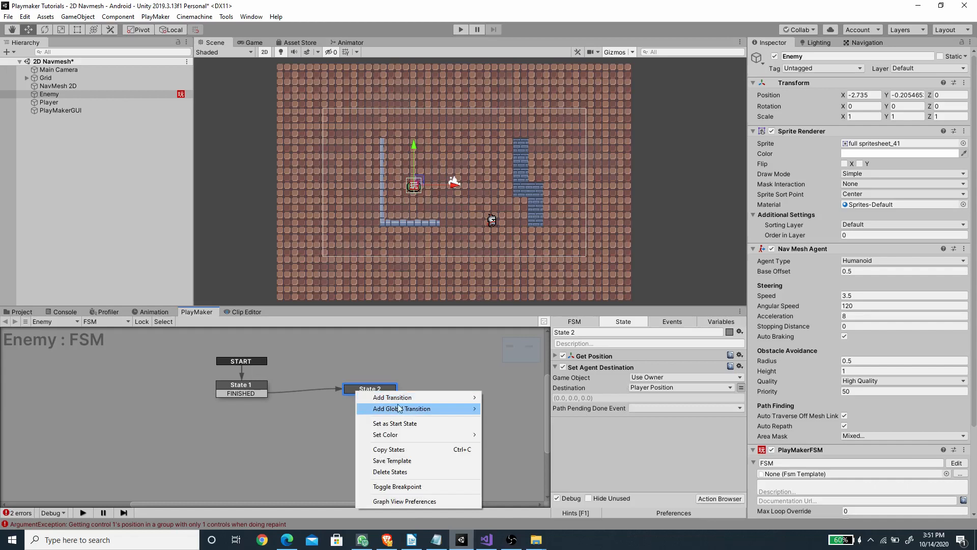
{"action": "mouse_move", "coordinate": [397, 397]}
{"action": "left_click", "coordinate": [529, 402]}
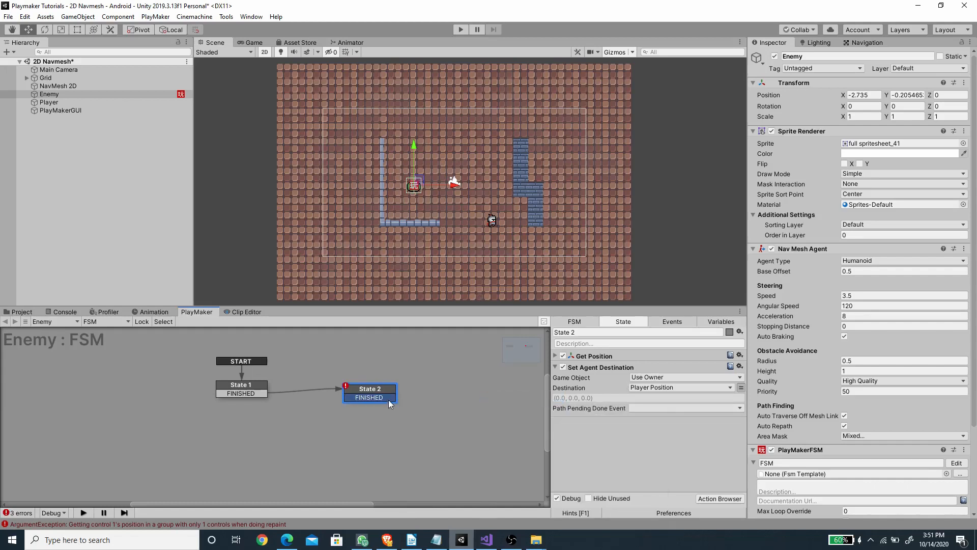
{"action": "left_click_drag", "start_coordinate": [392, 389], "coordinate": [393, 390]}
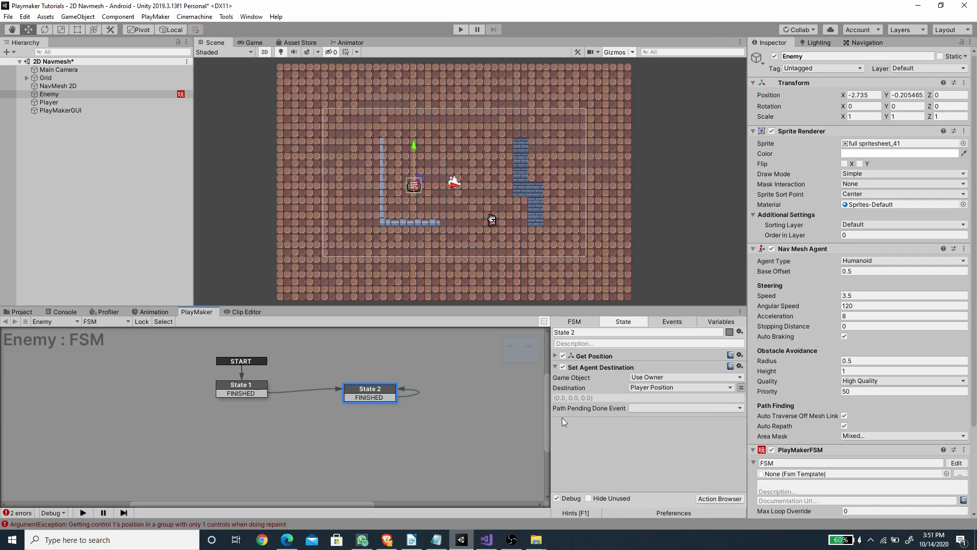
Step: Set the Set Agent Destination action's Path Pending Done Event to FINISHED and save the scene
{"action": "left_click", "coordinate": [638, 407]}
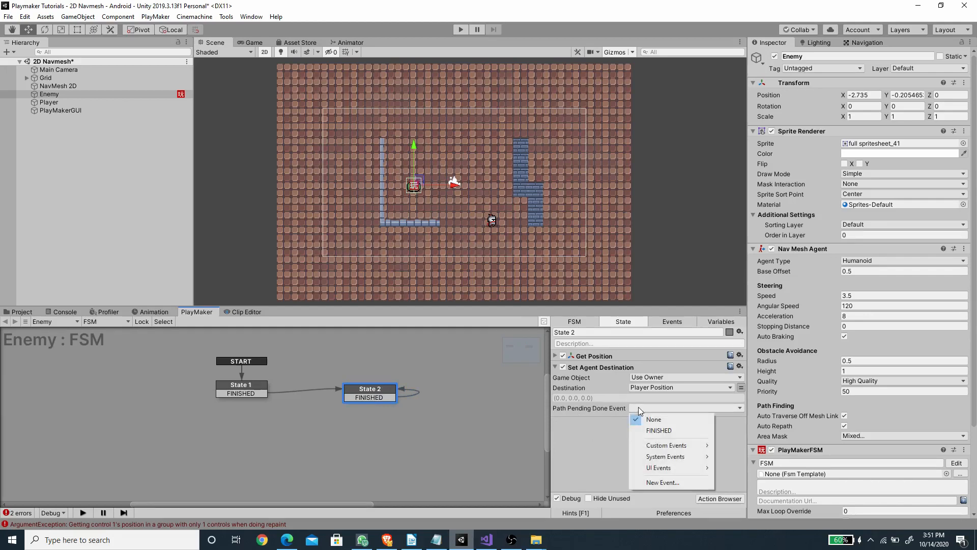
{"action": "left_click", "coordinate": [654, 423]}
{"action": "key", "text": "ctrl+s"}
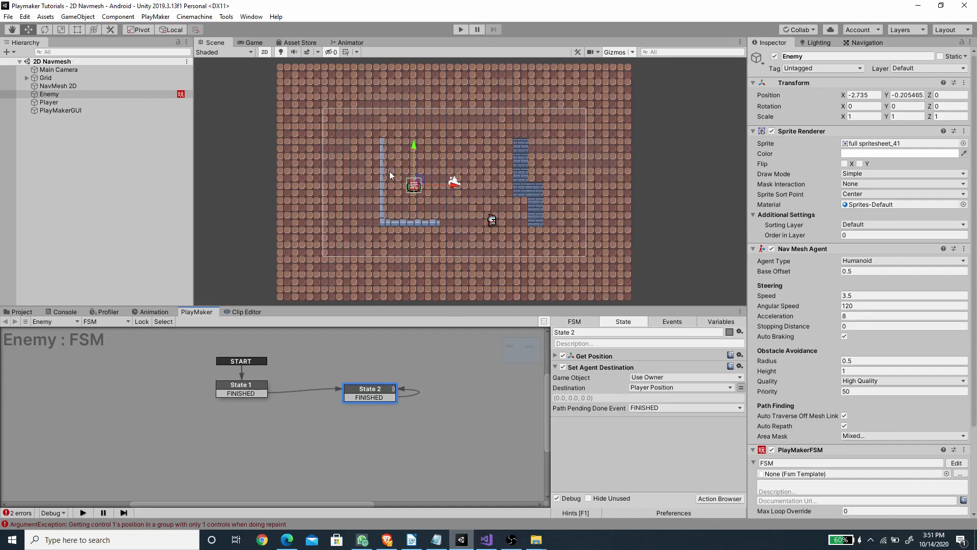
Step: Play the scene and move the Player object in the Scene view to test the Enemy's chase
{"action": "left_click", "coordinate": [59, 103]}
{"action": "left_click", "coordinate": [461, 30]}
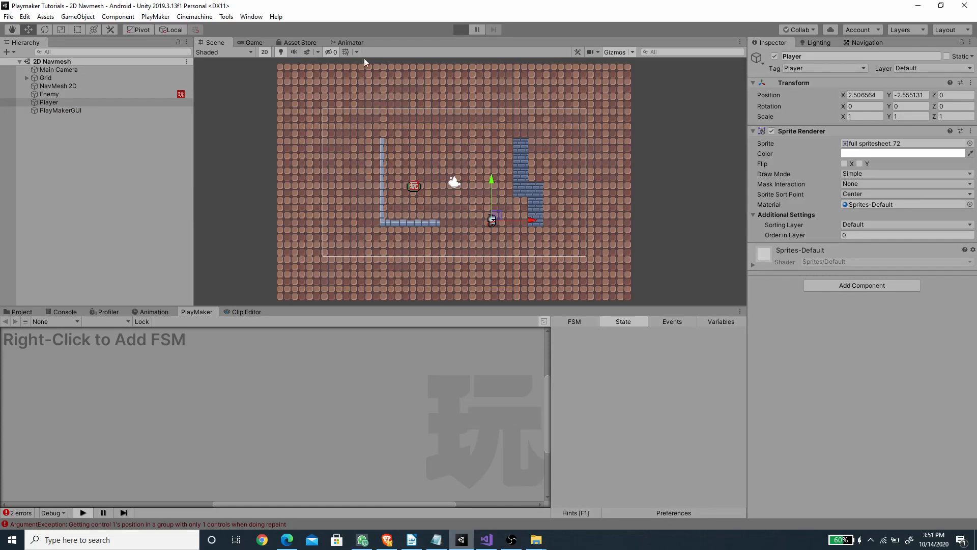
{"action": "left_click_drag", "start_coordinate": [502, 218], "coordinate": [421, 229]}
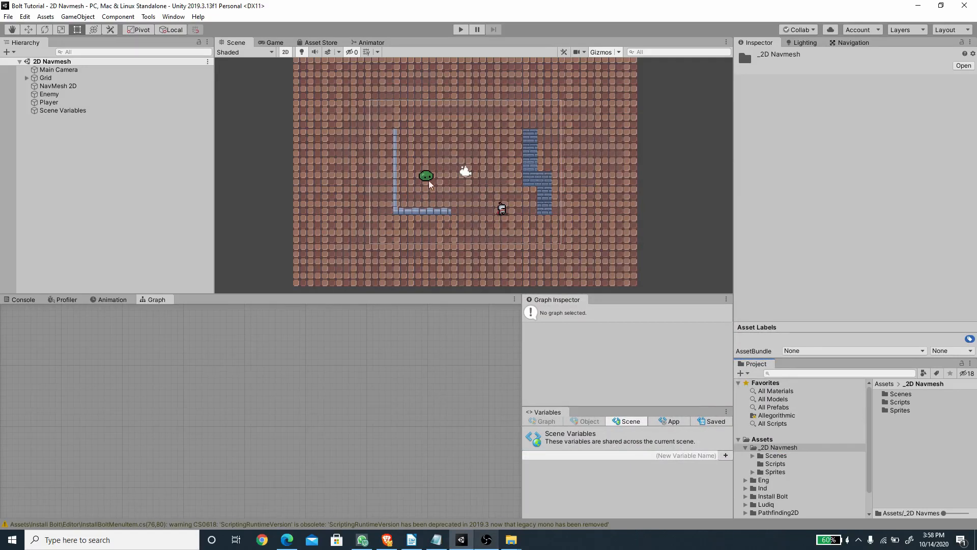
Step: In the Bolt Tutorial project, create a folder named Flow inside the _2D Navmesh folder
{"action": "right_click", "coordinate": [893, 442]}
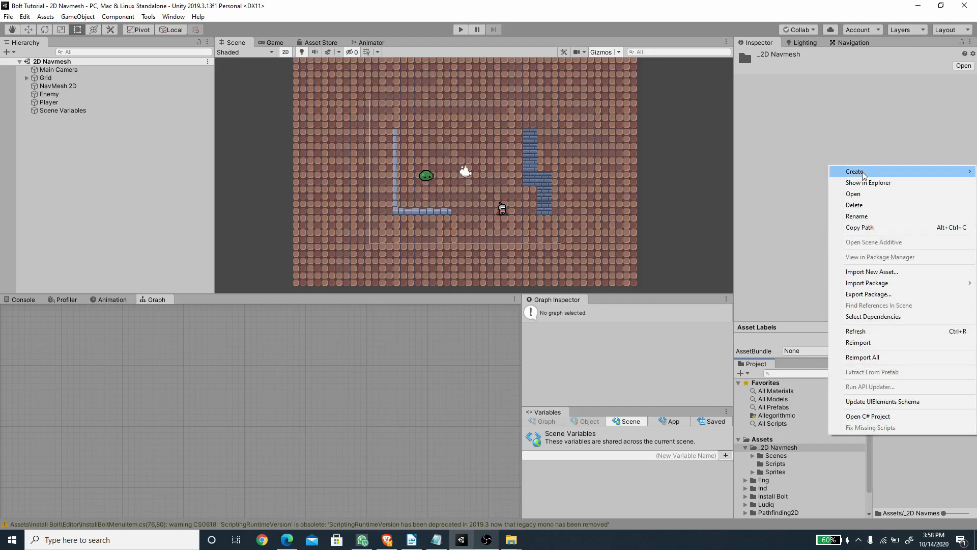
{"action": "mouse_move", "coordinate": [868, 171]}
{"action": "left_click", "coordinate": [722, 111]}
{"action": "type", "text": "Flow"}
{"action": "key", "text": "Return"}
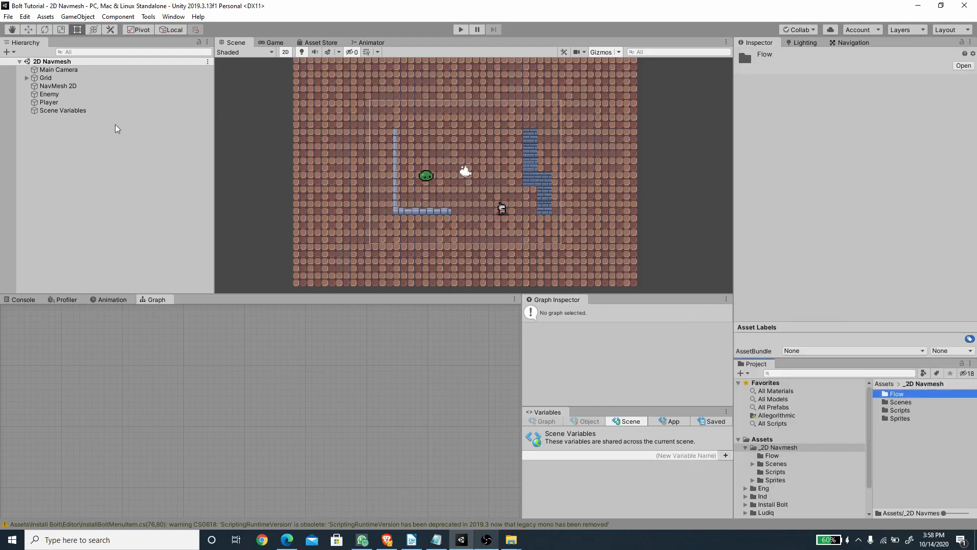
Step: Add a Flow Machine component to the Enemy object
{"action": "left_click", "coordinate": [55, 95]}
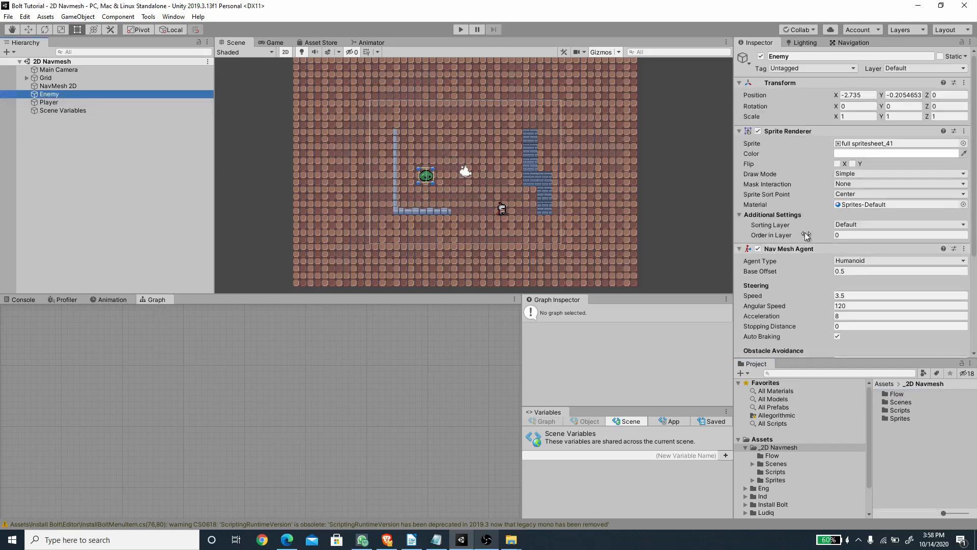
{"action": "scroll", "coordinate": [805, 232], "scroll_direction": "down", "scroll_amount": 5}
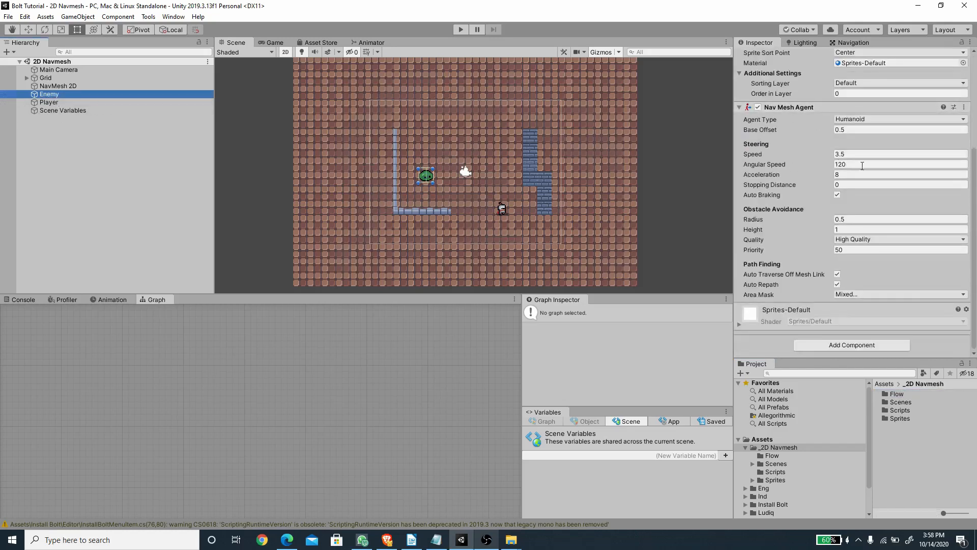
{"action": "left_click", "coordinate": [885, 345]}
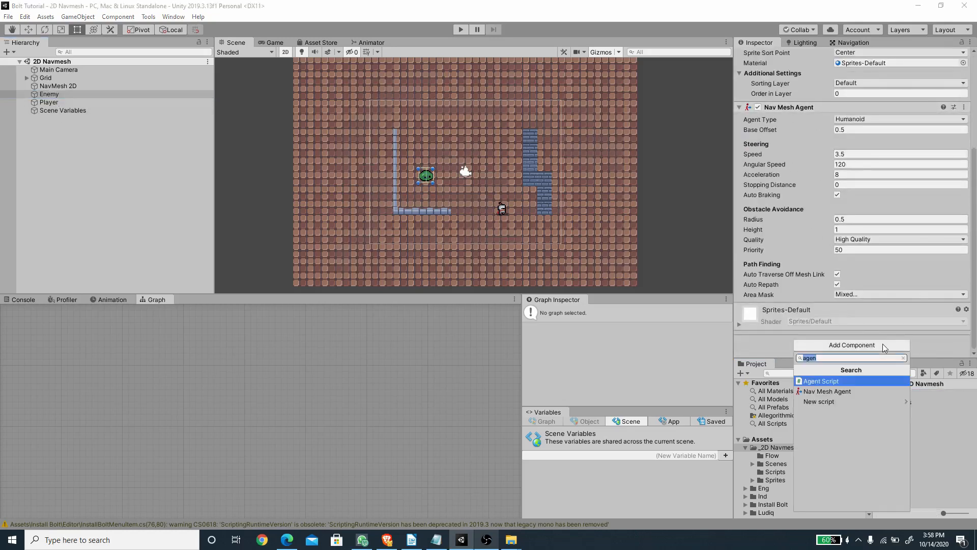
{"action": "type", "text": "flow"}
{"action": "key", "text": "Return"}
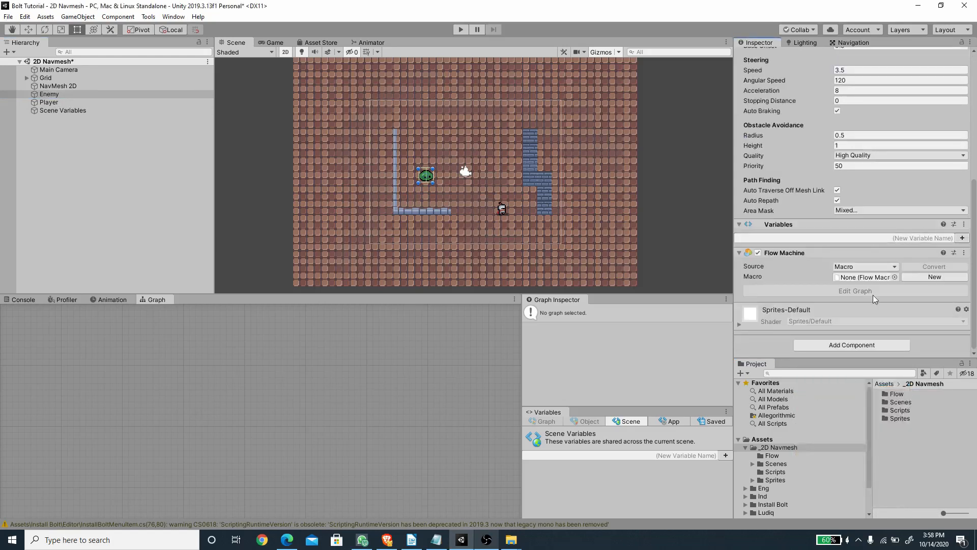
Step: Create a new macro for the Enemy's Flow Machine, saved as 2D Agent in the Flow folder
{"action": "left_click", "coordinate": [922, 279]}
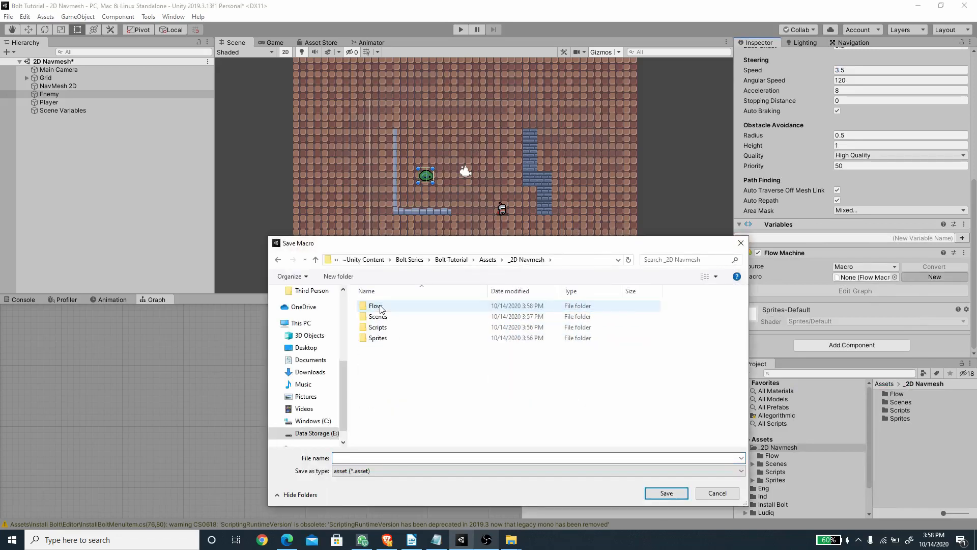
{"action": "double_click", "coordinate": [381, 307]}
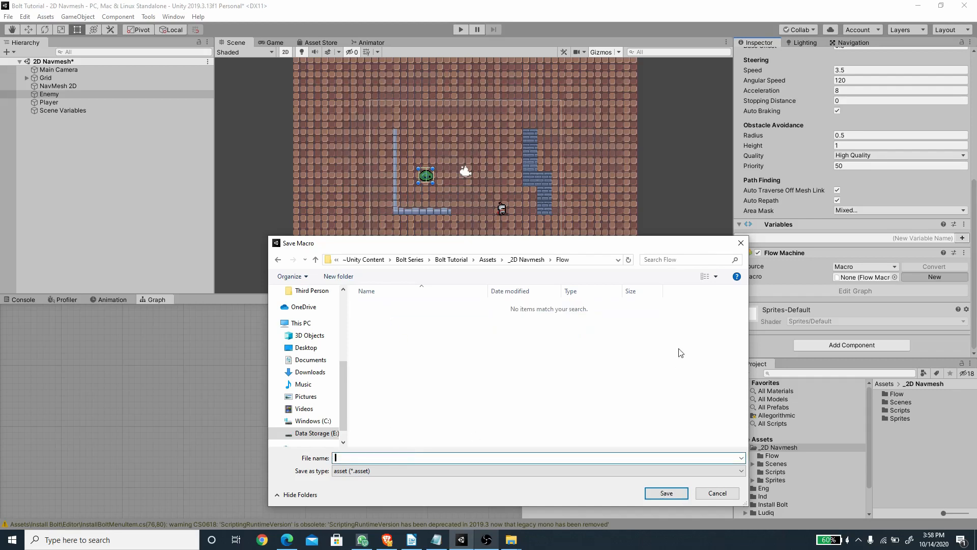
{"action": "type", "text": "2D Agent"}
{"action": "key", "text": "Return"}
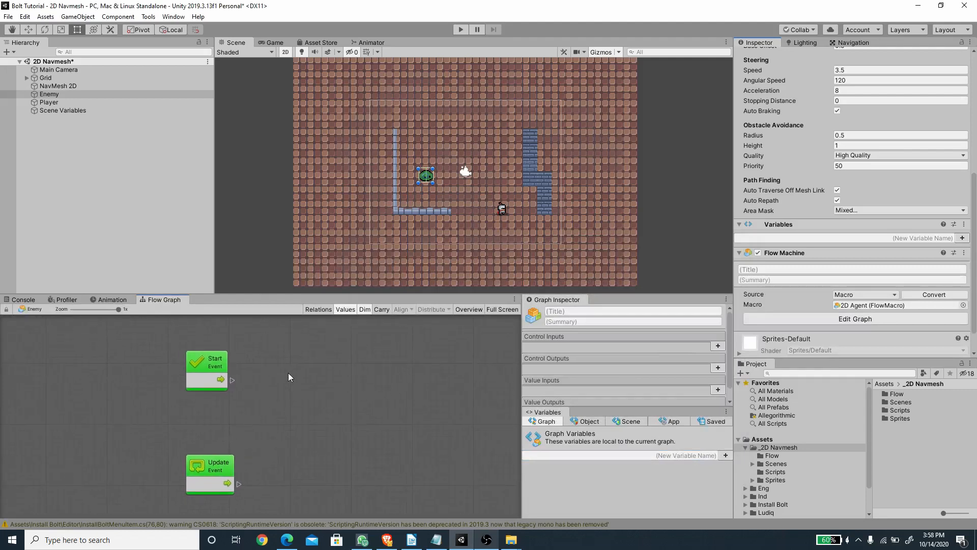
Step: Add a NavMeshAgent updateRotation (set) node connected to the Start event, with its value left unchecked
{"action": "left_click_drag", "start_coordinate": [233, 380], "coordinate": [307, 347]}
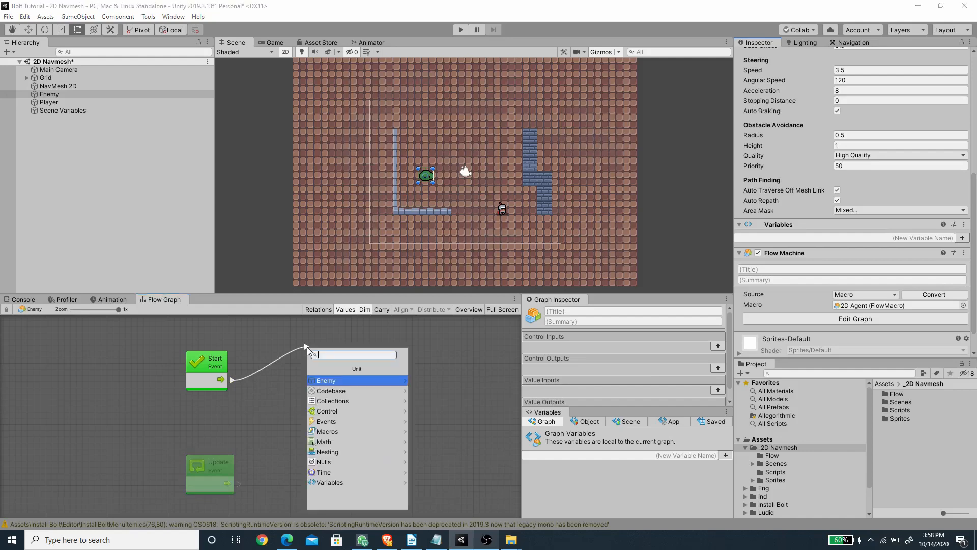
{"action": "type", "text": "agent"}
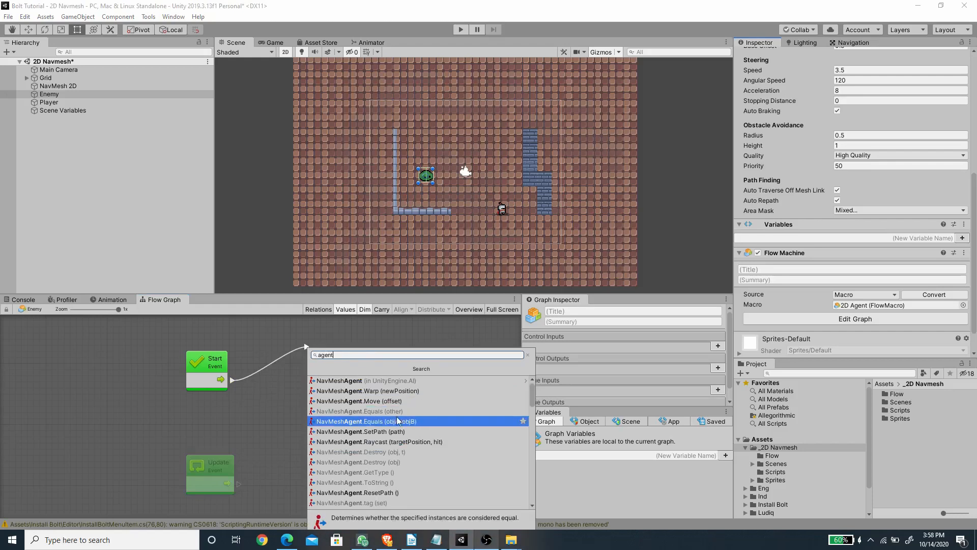
{"action": "scroll", "coordinate": [397, 420], "scroll_direction": "down", "scroll_amount": 6}
{"action": "scroll", "coordinate": [408, 438], "scroll_direction": "down", "scroll_amount": 10}
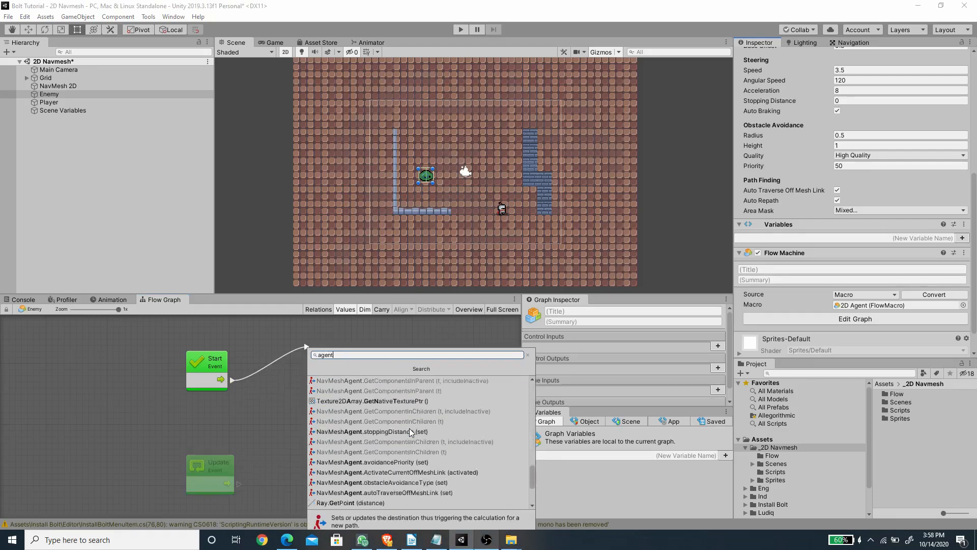
{"action": "scroll", "coordinate": [404, 447], "scroll_direction": "down", "scroll_amount": 3}
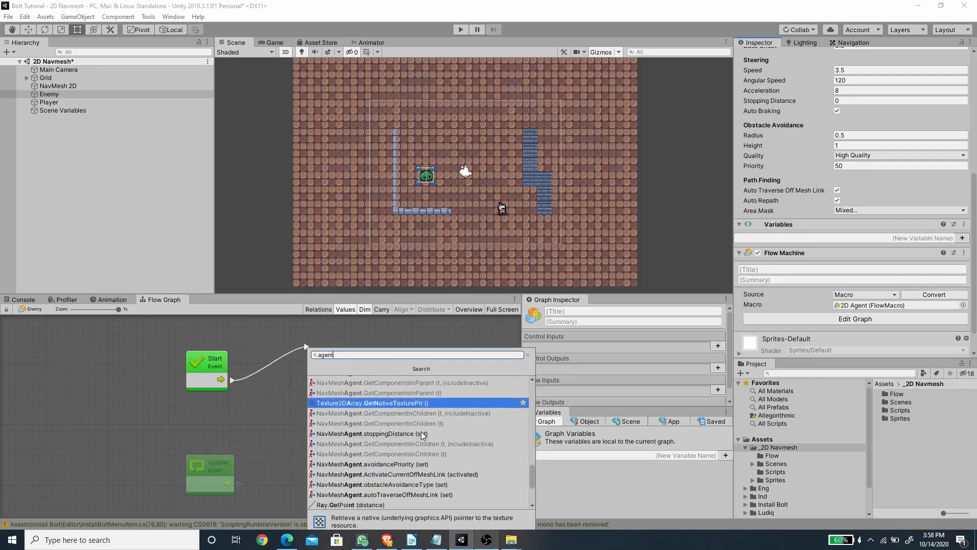
{"action": "scroll", "coordinate": [408, 442], "scroll_direction": "up", "scroll_amount": 3}
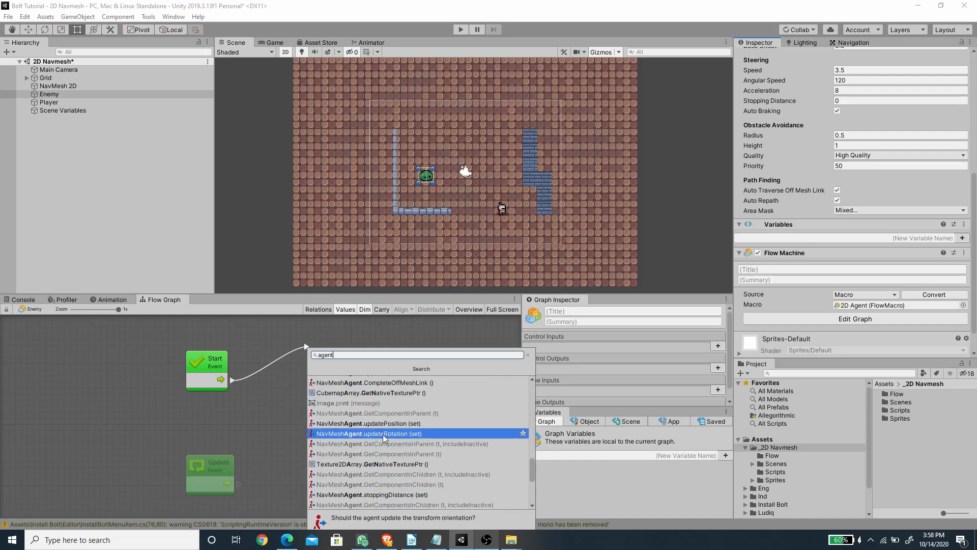
{"action": "left_click", "coordinate": [384, 434]}
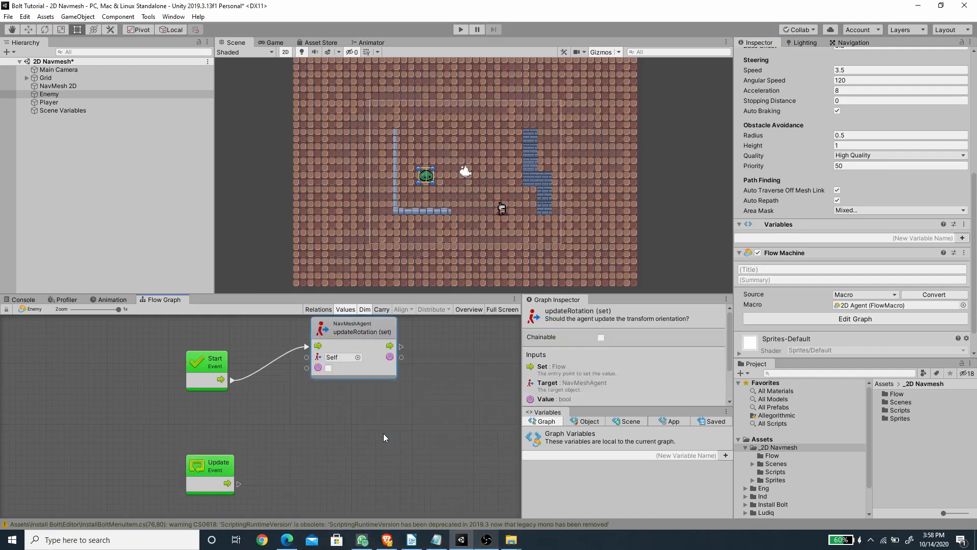
{"action": "left_click_drag", "start_coordinate": [343, 337], "coordinate": [352, 359]}
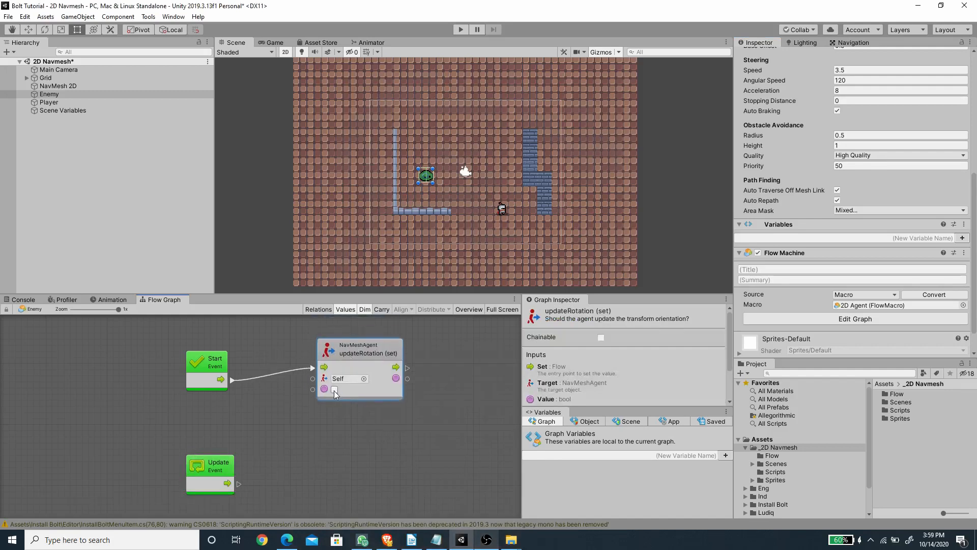
Step: Connect a NavMeshAgent updateUpAxis (set) node after updateRotation, leave its value unchecked, and arrange the nodes in a row
{"action": "left_click_drag", "start_coordinate": [338, 359], "coordinate": [435, 378]}
{"action": "type", "text": "updateUp"}
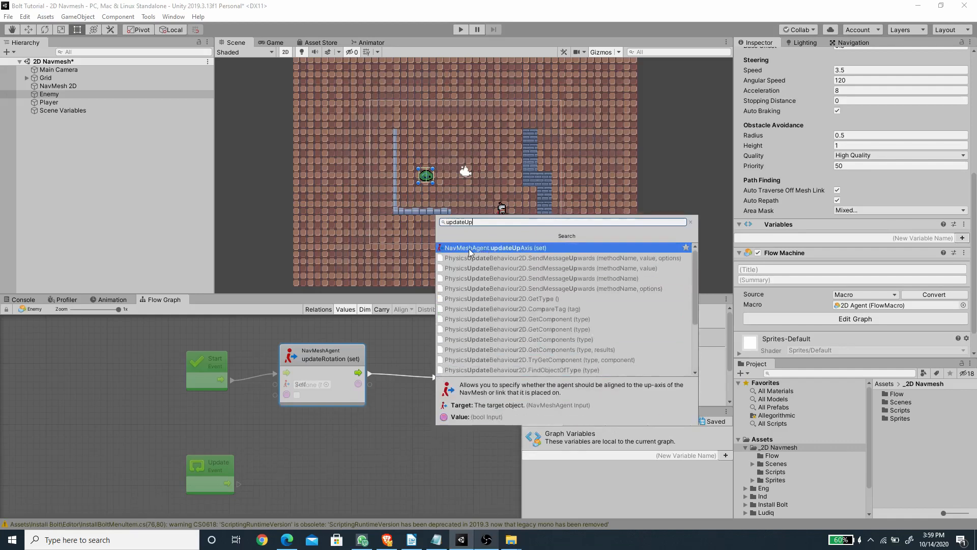
{"action": "left_click", "coordinate": [505, 247]}
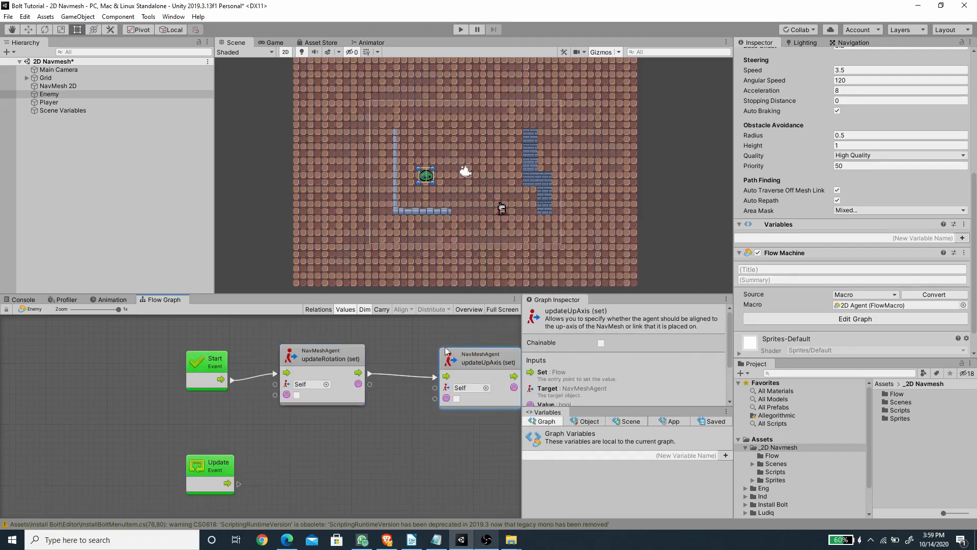
{"action": "left_click_drag", "start_coordinate": [461, 355], "coordinate": [426, 374]}
{"action": "middle_click_drag", "start_coordinate": [400, 434], "coordinate": [325, 441]}
{"action": "left_click", "coordinate": [261, 356]}
{"action": "left_click", "coordinate": [373, 339]}
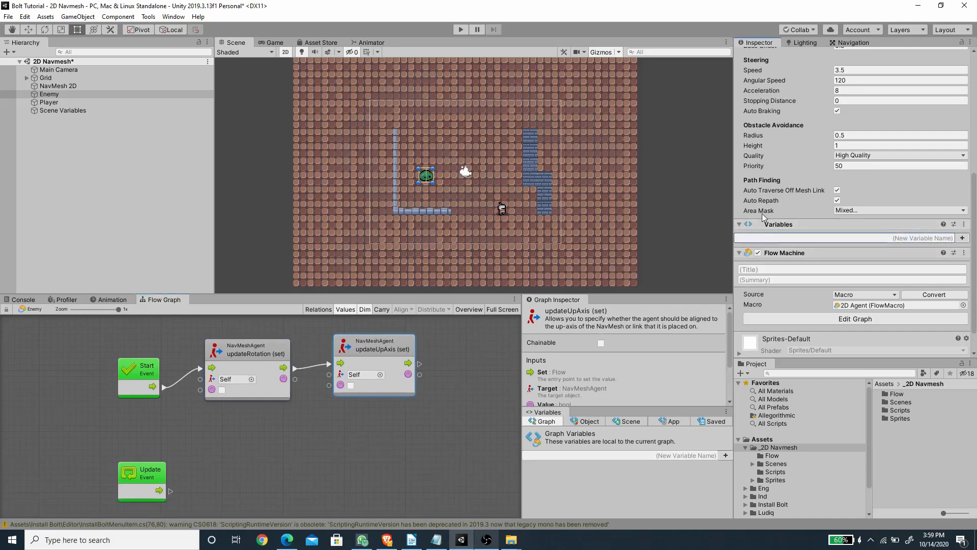
Step: Add an object variable named Player with type Transform to the Enemy's Variables component
{"action": "type", "text": "Pl"}
{"action": "key", "text": "Return"}
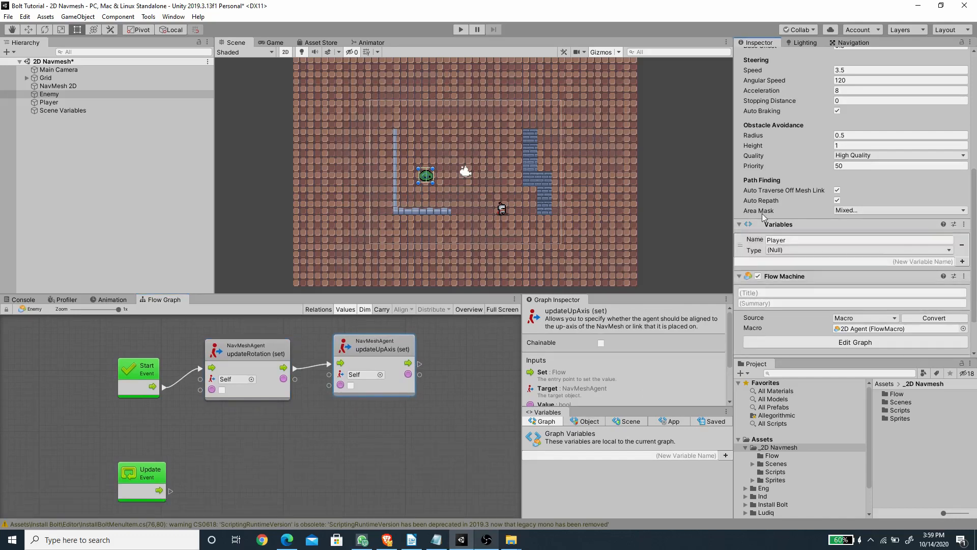
{"action": "left_click", "coordinate": [790, 249]}
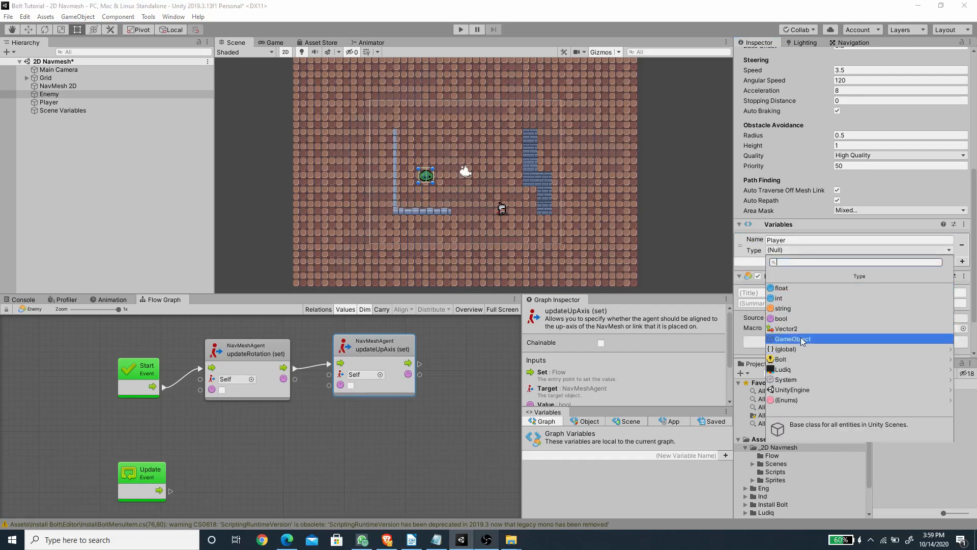
{"action": "type", "text": "tra"}
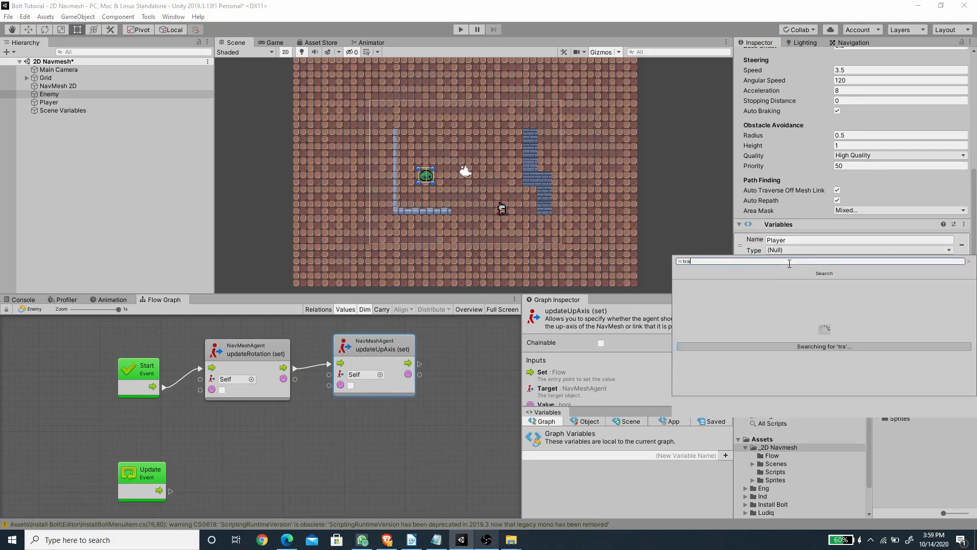
{"action": "key", "text": "Return"}
{"action": "middle_click_drag", "start_coordinate": [377, 444], "coordinate": [306, 460]}
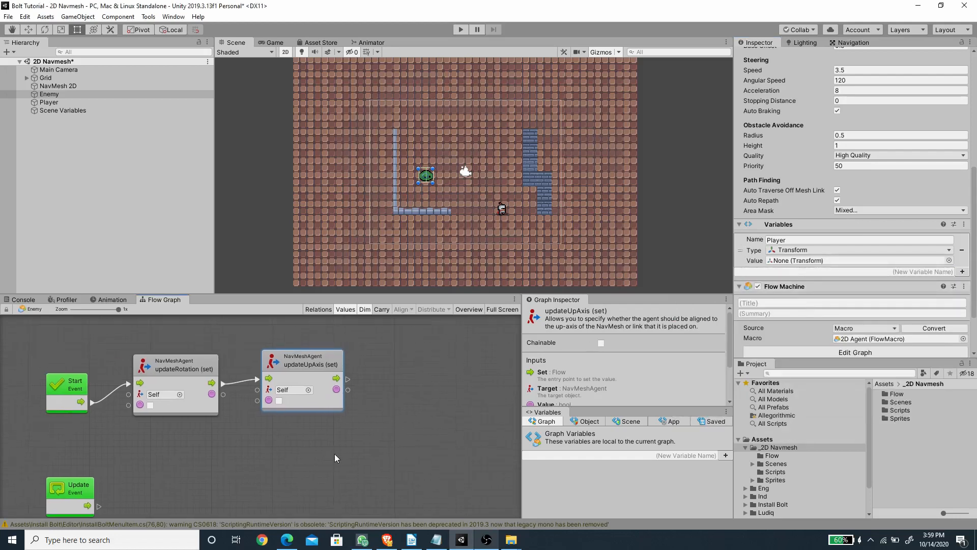
Step: Show the object variables and connect a GameObject FindGameObjectWithTag node after updateUpAxis in the Start event chain
{"action": "left_click", "coordinate": [586, 422]}
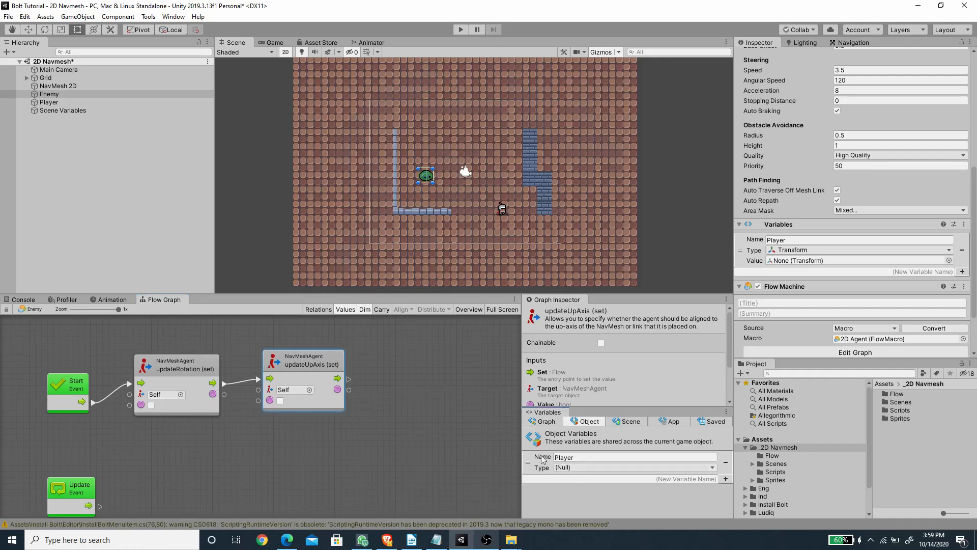
{"action": "left_click_drag", "start_coordinate": [348, 379], "coordinate": [421, 363]}
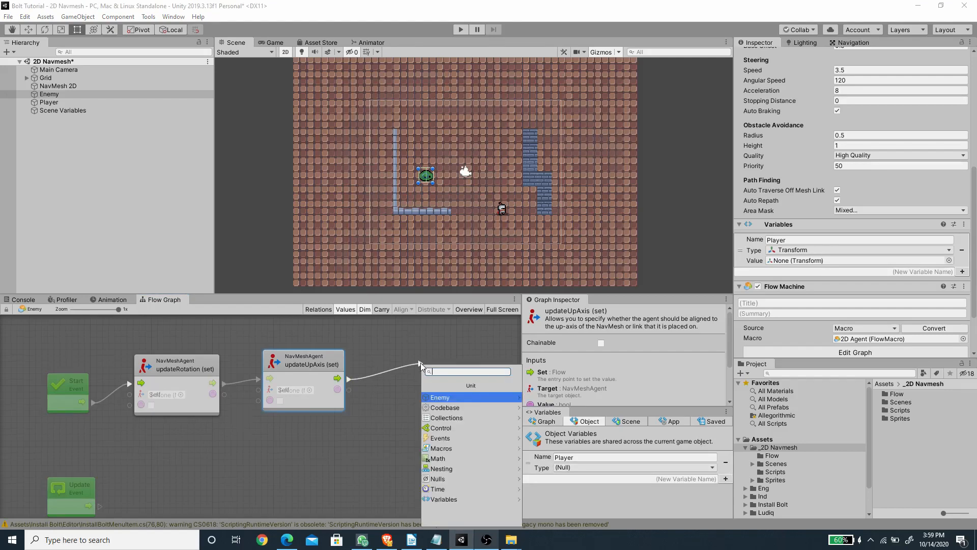
{"action": "type", "text": "tag"}
{"action": "scroll", "coordinate": [480, 465], "scroll_direction": "down", "scroll_amount": 3}
{"action": "scroll", "coordinate": [491, 415], "scroll_direction": "up", "scroll_amount": 1}
{"action": "key", "text": "BackSpace"}
{"action": "key", "text": "BackSpace"}
{"action": "key", "text": "BackSpace"}
{"action": "type", "text": "findObject"}
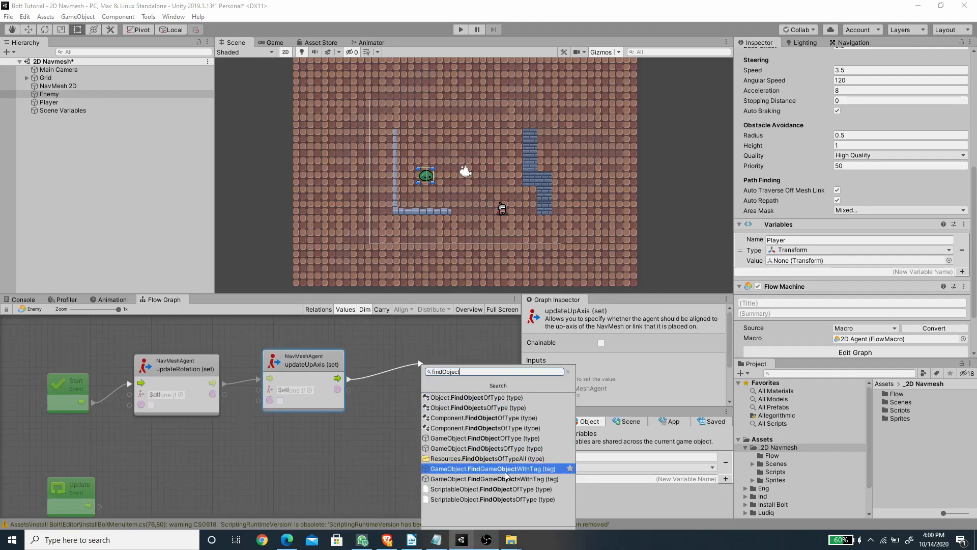
{"action": "left_click", "coordinate": [505, 471]}
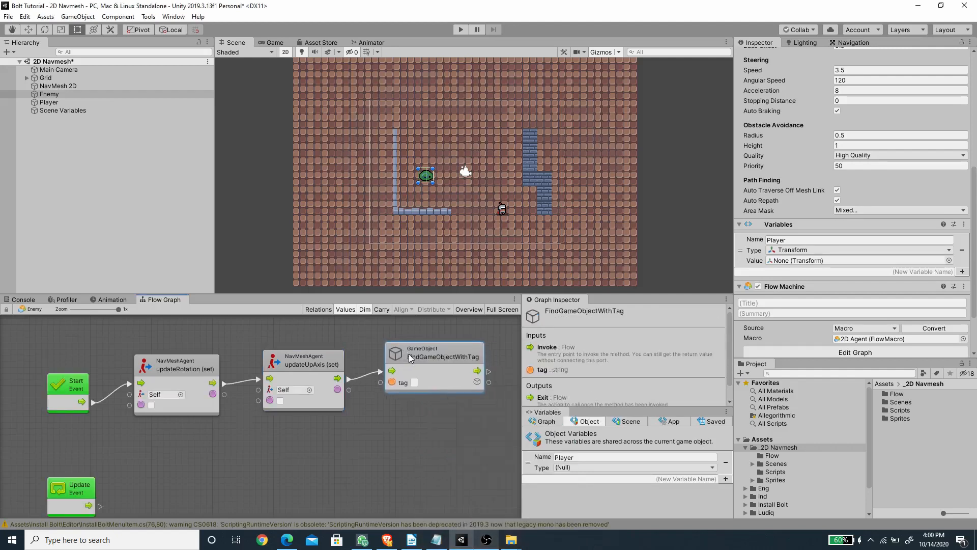
Step: Set the FindGameObjectWithTag node's tag to Player and align the node with the chain
{"action": "middle_click_drag", "start_coordinate": [446, 441], "coordinate": [346, 434]}
{"action": "left_click", "coordinate": [336, 373]}
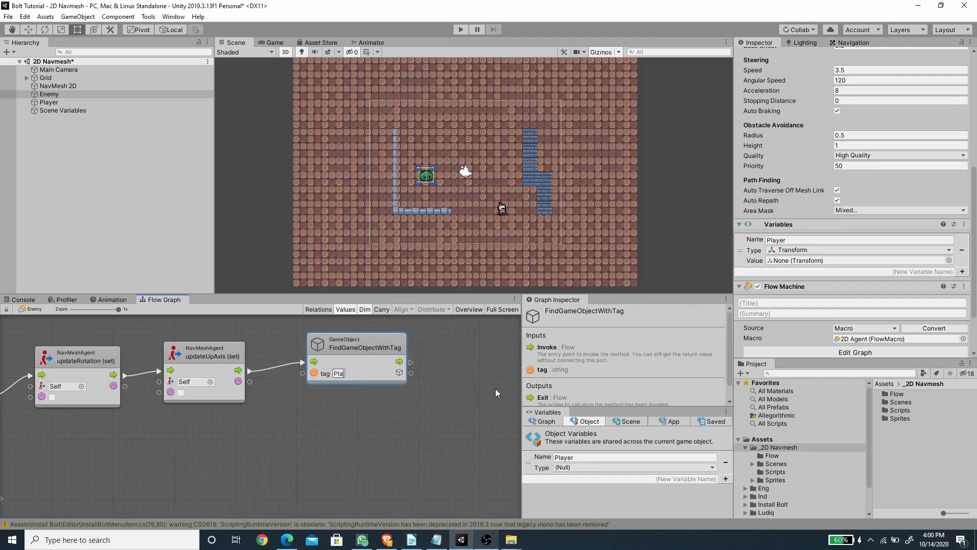
{"action": "left_click_drag", "start_coordinate": [382, 344], "coordinate": [380, 348]}
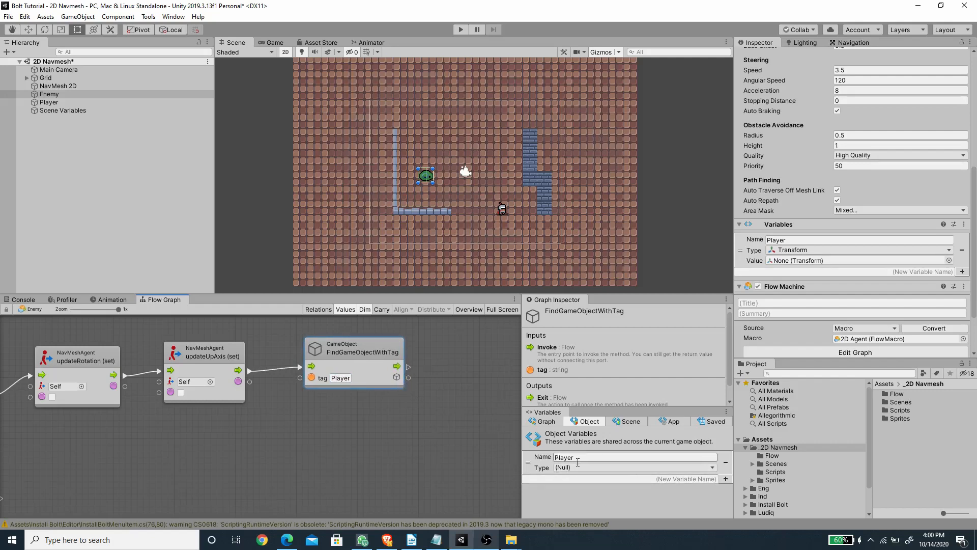
Step: Add a Set Object Variable node, connect it after FindGameObjectWithTag, and choose Player as its variable
{"action": "middle_click_drag", "start_coordinate": [442, 381], "coordinate": [387, 392]}
{"action": "right_click", "coordinate": [405, 378]}
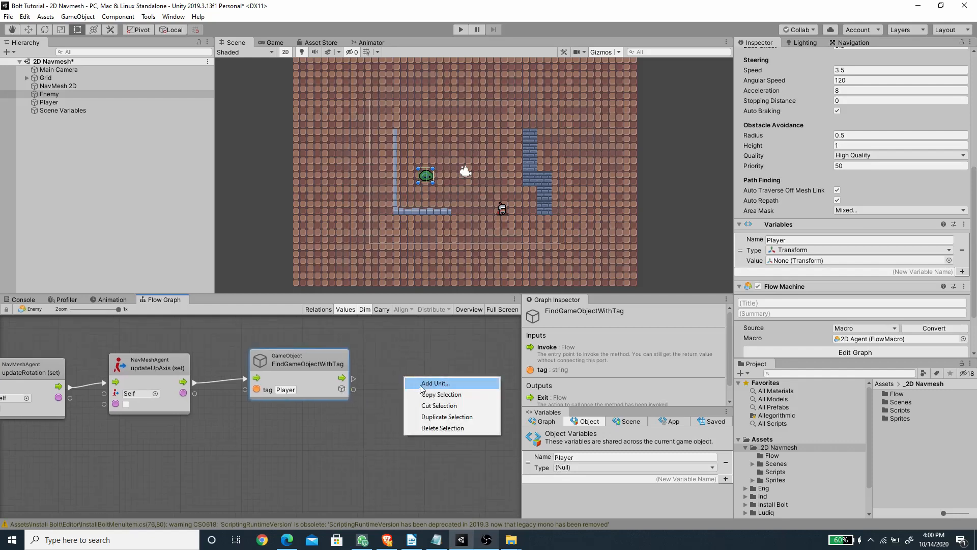
{"action": "left_click", "coordinate": [421, 384]}
{"action": "type", "text": "set vari"}
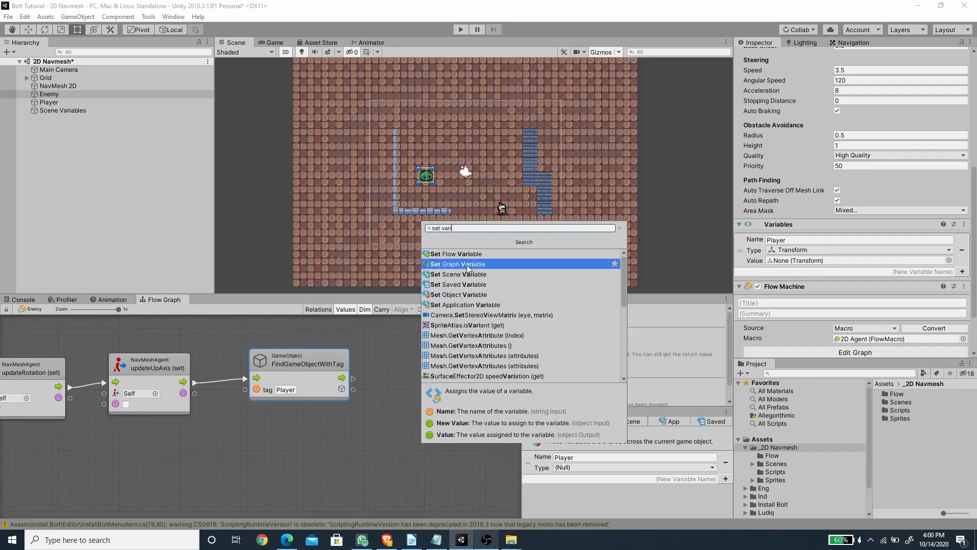
{"action": "left_click", "coordinate": [469, 295]}
{"action": "left_click_drag", "start_coordinate": [420, 374], "coordinate": [421, 354]}
{"action": "left_click_drag", "start_coordinate": [353, 378], "coordinate": [405, 382]}
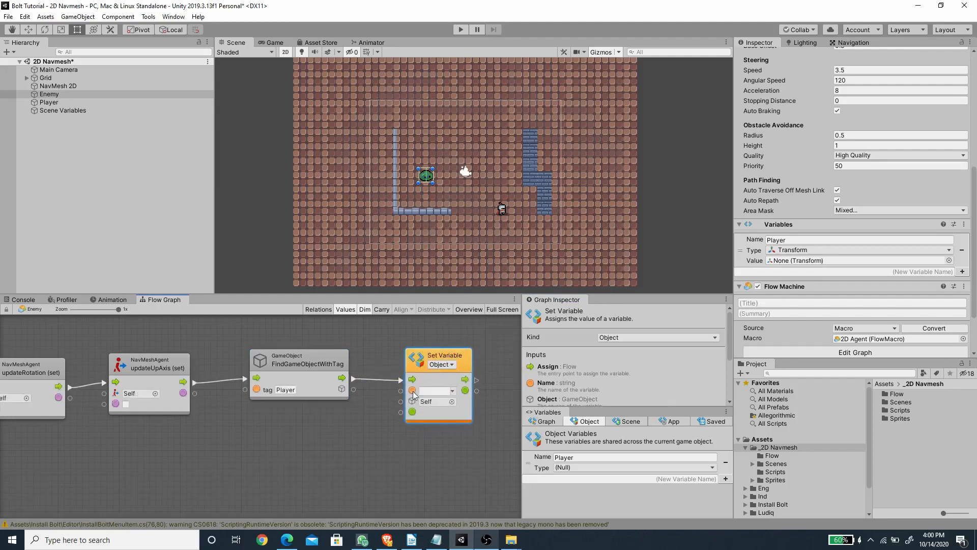
{"action": "left_click", "coordinate": [453, 391]}
{"action": "left_click", "coordinate": [471, 401]}
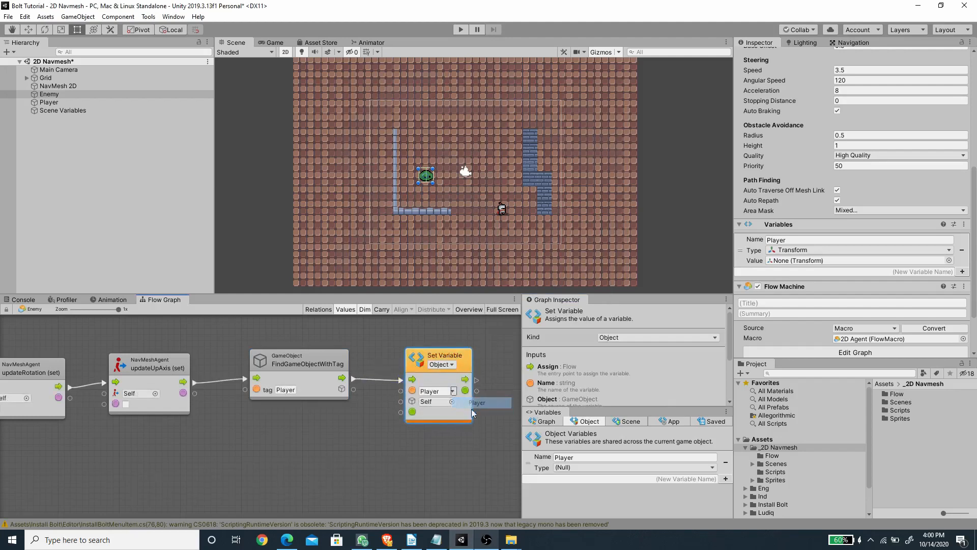
Step: Set the type of the graph's Player object variable to Transform
{"action": "left_click", "coordinate": [577, 468]}
{"action": "type", "text": "t"}
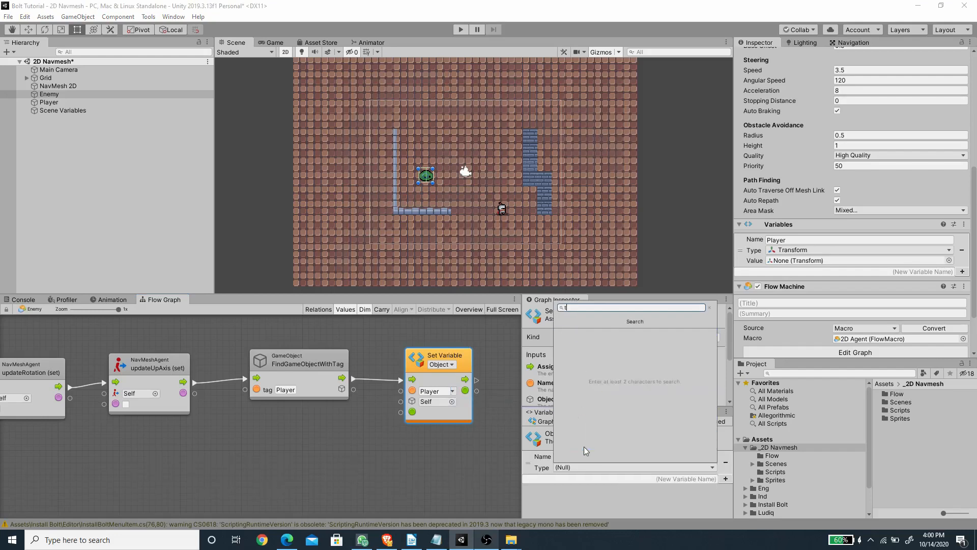
{"action": "type", "text": "ransfo"}
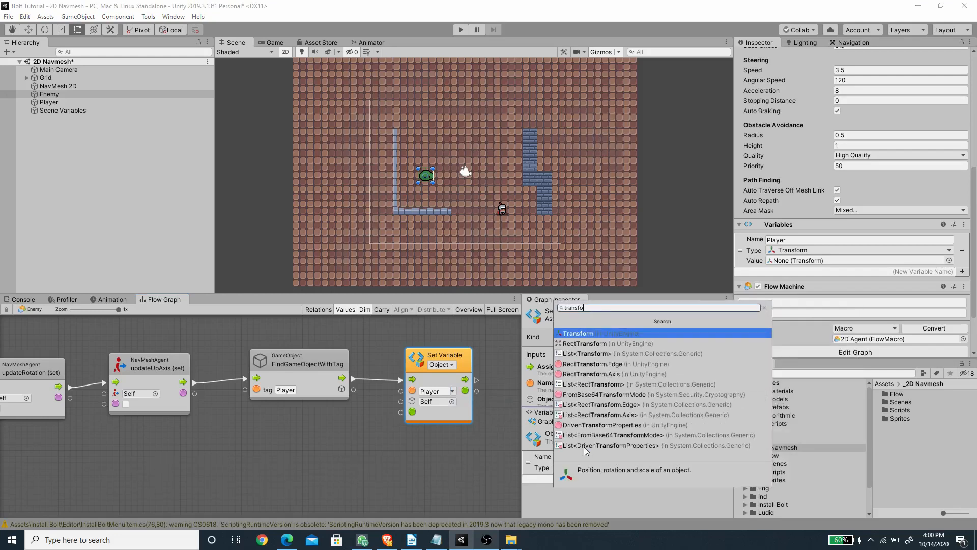
{"action": "key", "text": "Return"}
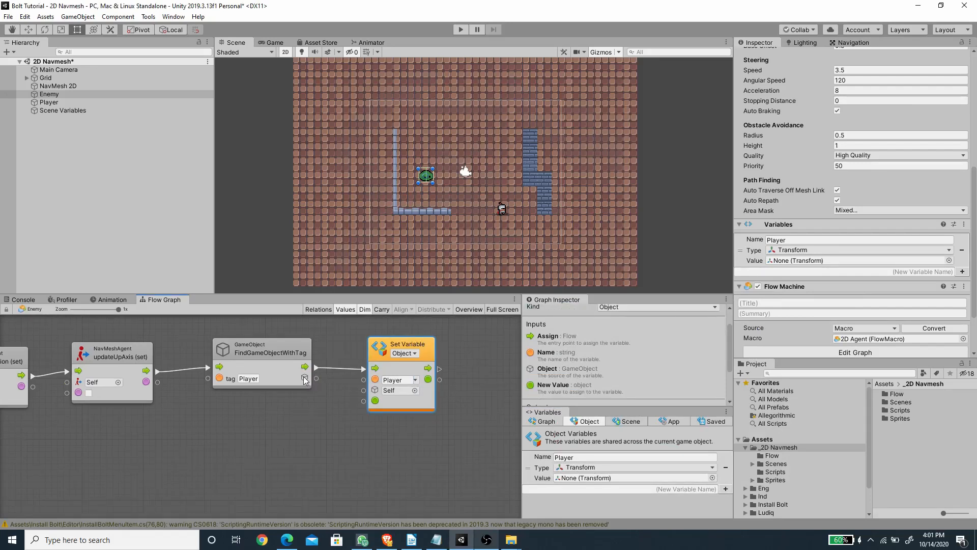
Step: Connect the FindGameObjectWithTag result to the Set Variable node's New Value input
{"action": "left_click", "coordinate": [278, 364]}
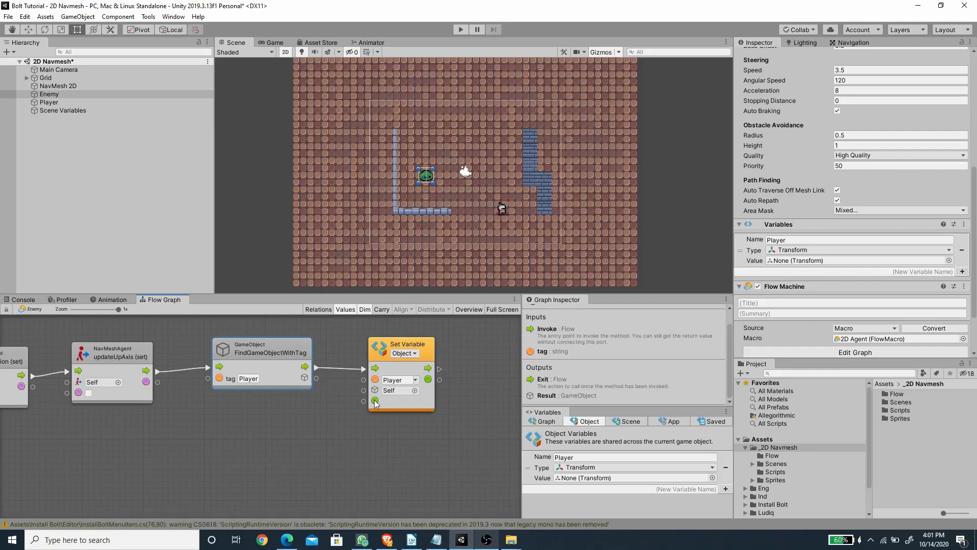
{"action": "left_click", "coordinate": [387, 407]}
{"action": "scroll", "coordinate": [583, 384], "scroll_direction": "down", "scroll_amount": 3}
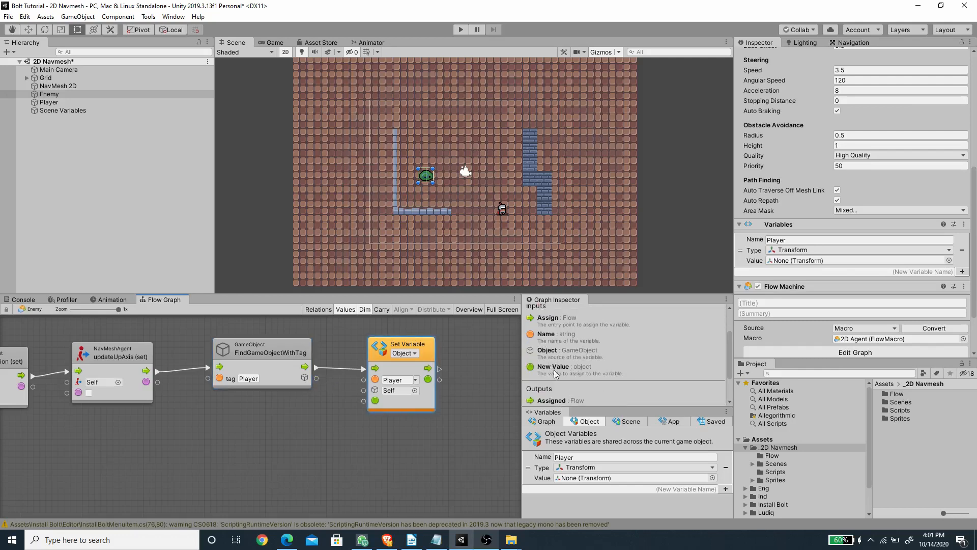
{"action": "left_click_drag", "start_coordinate": [316, 378], "coordinate": [363, 404]}
{"action": "middle_click_drag", "start_coordinate": [328, 450], "coordinate": [410, 447]}
{"action": "scroll", "coordinate": [356, 453], "scroll_direction": "down", "scroll_amount": 2}
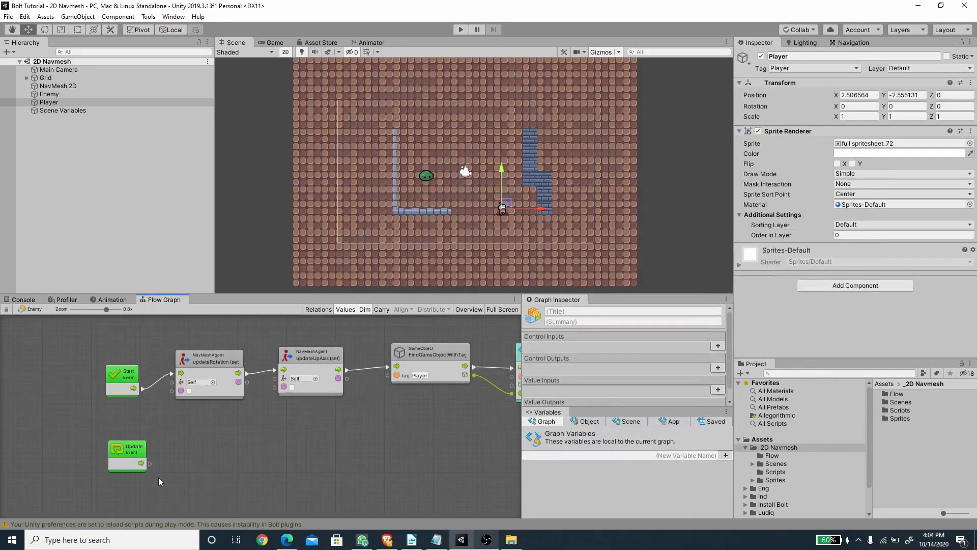
Step: Reassign the Transform type to Player in the object variables list
{"action": "left_click", "coordinate": [575, 422]}
{"action": "middle_click_drag", "start_coordinate": [416, 453], "coordinate": [393, 461]}
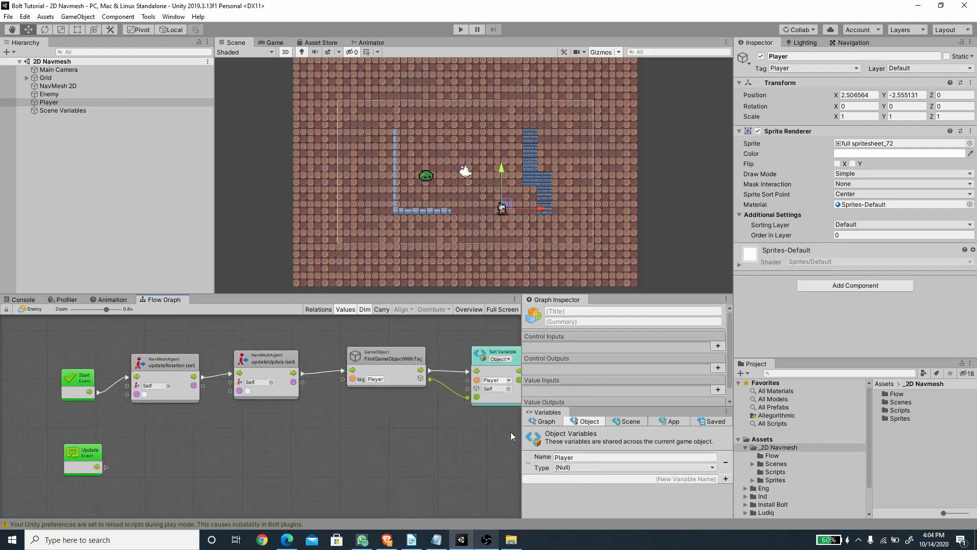
{"action": "left_click", "coordinate": [579, 466]}
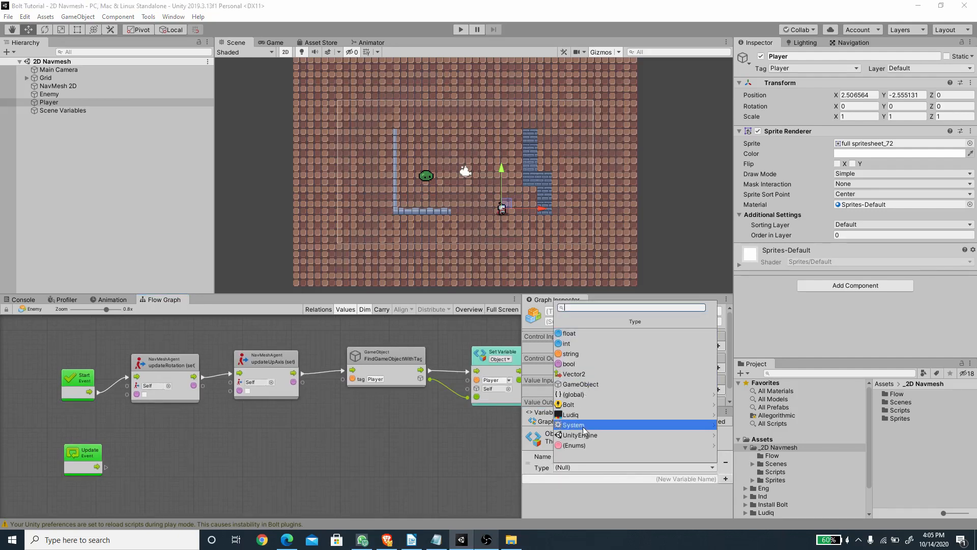
{"action": "type", "text": "tran"}
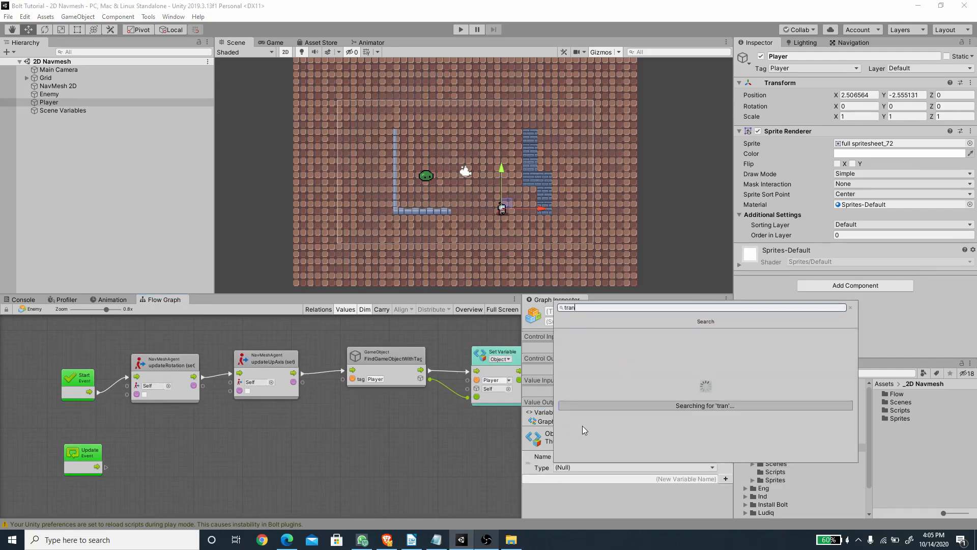
{"action": "key", "text": "Return"}
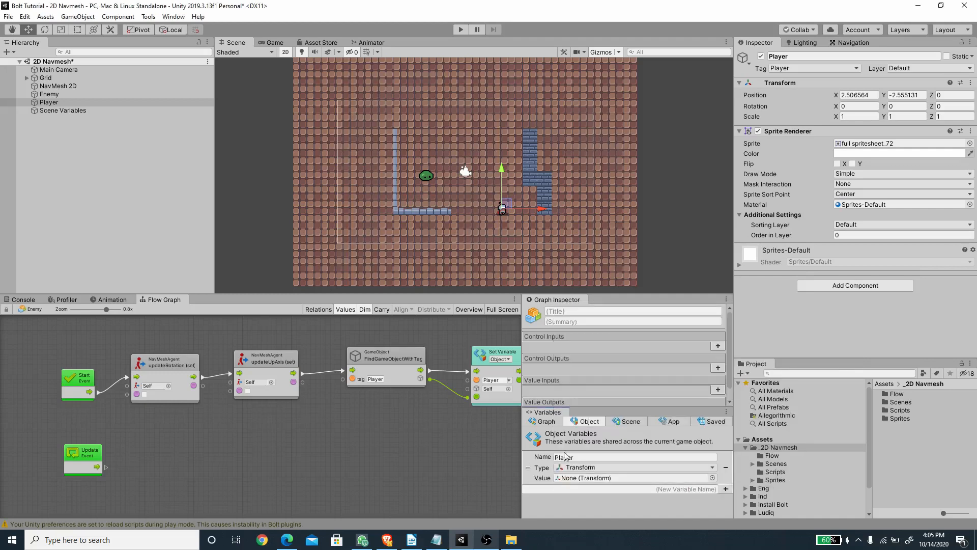
Step: Place a Get Variable node for the Player object variable below the Update event, save the scene, and select the Enemy
{"action": "left_click_drag", "start_coordinate": [528, 467], "coordinate": [123, 500]}
{"action": "middle_click_drag", "start_coordinate": [186, 466], "coordinate": [217, 417]}
{"action": "key", "text": "ctrl+s"}
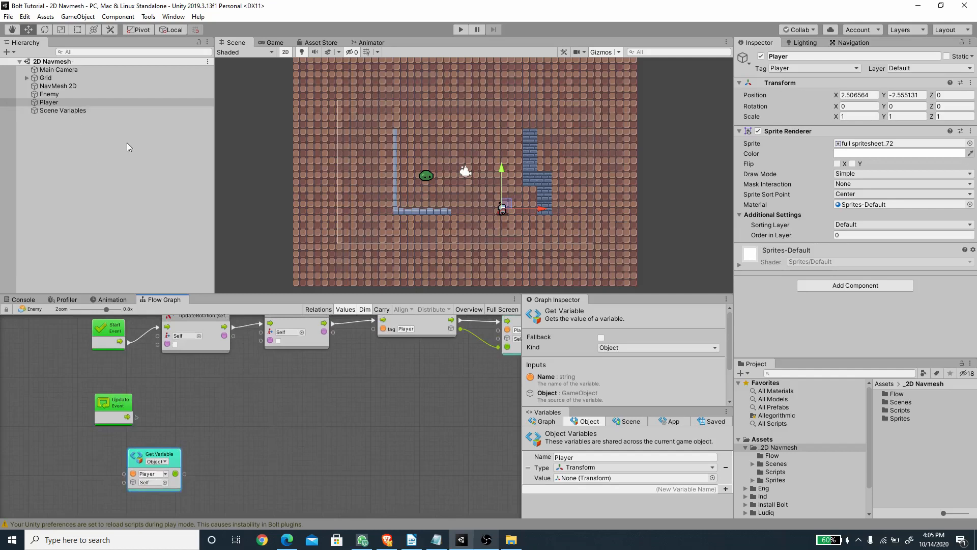
{"action": "left_click", "coordinate": [91, 95]}
{"action": "left_click_drag", "start_coordinate": [178, 457], "coordinate": [177, 451]}
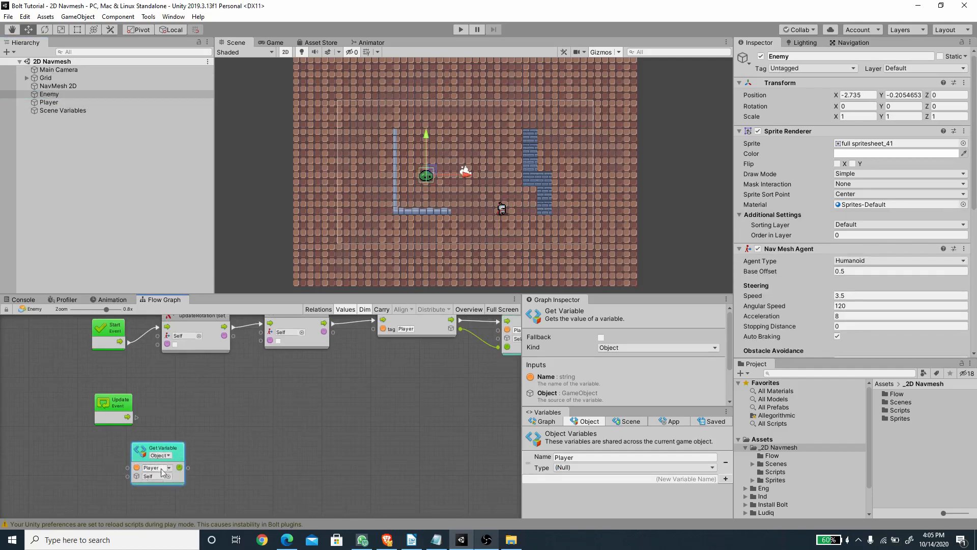
Step: Add a Transform position (get) node fed by the Player Get Variable node and place it beside that node
{"action": "left_click_drag", "start_coordinate": [190, 468], "coordinate": [212, 459]}
{"action": "left_click_drag", "start_coordinate": [231, 419], "coordinate": [231, 419]}
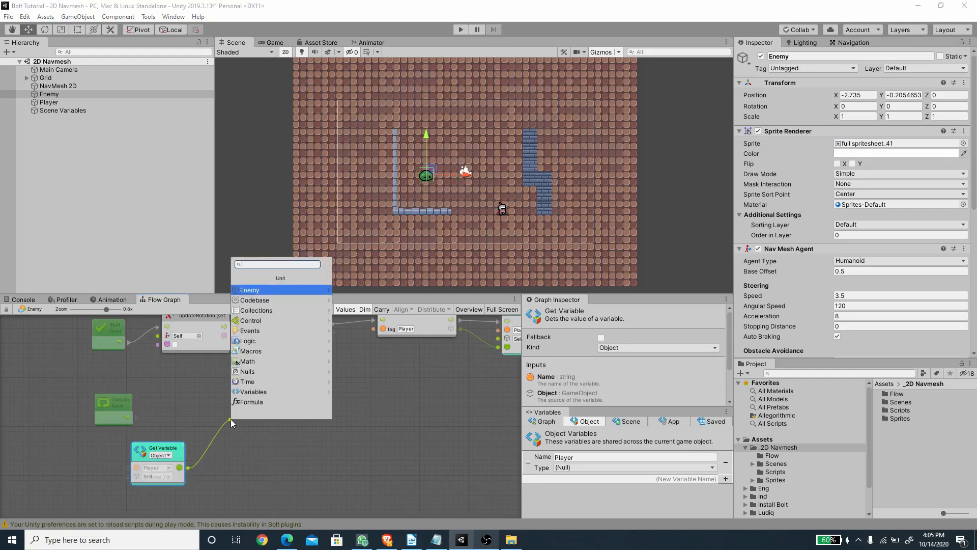
{"action": "type", "text": "position"}
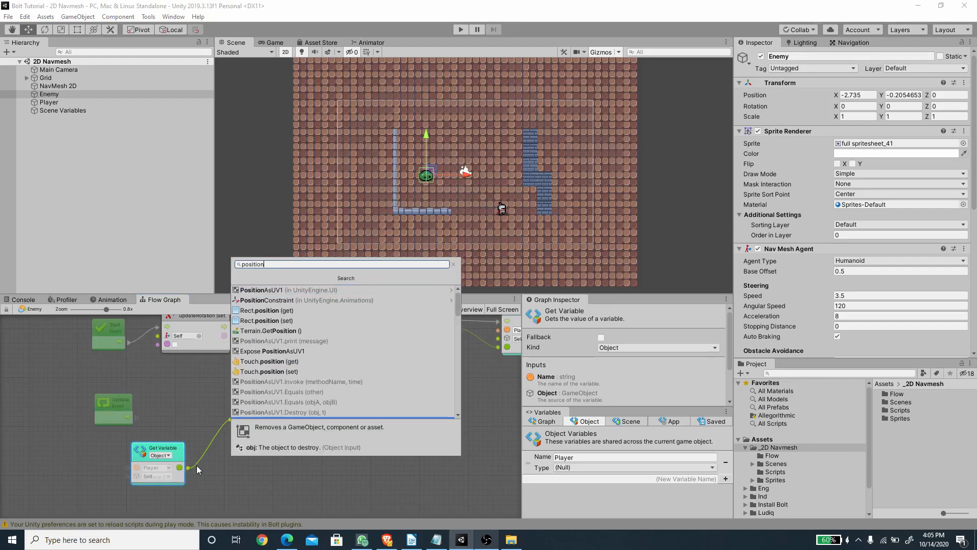
{"action": "scroll", "coordinate": [306, 351], "scroll_direction": "down", "scroll_amount": 4}
{"action": "scroll", "coordinate": [306, 351], "scroll_direction": "down", "scroll_amount": 3}
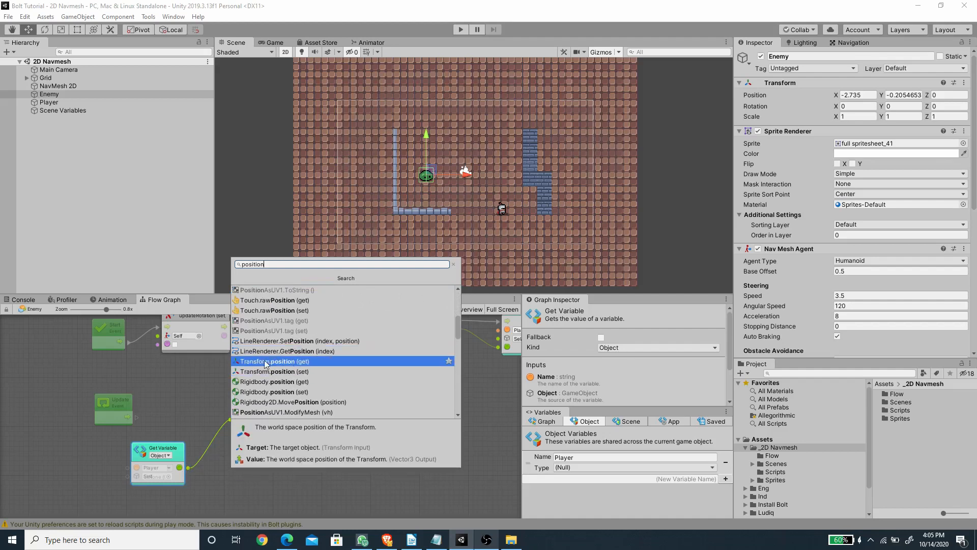
{"action": "left_click", "coordinate": [306, 365]}
{"action": "left_click_drag", "start_coordinate": [248, 431], "coordinate": [245, 441]}
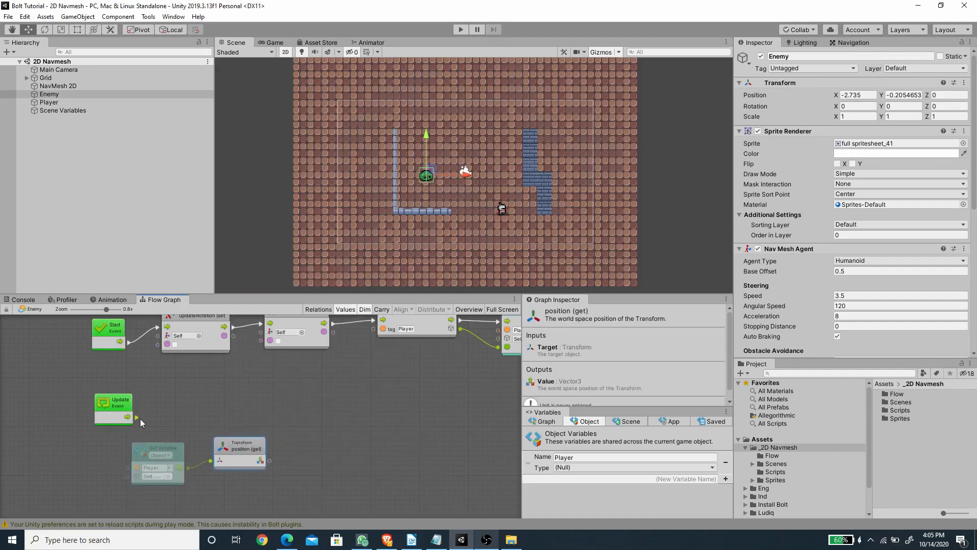
Step: Connect a NavMeshAgent SetDestination node to the Update event and feed its target from the Transform position node
{"action": "left_click_drag", "start_coordinate": [136, 416], "coordinate": [261, 389]}
{"action": "type", "text": "set "}
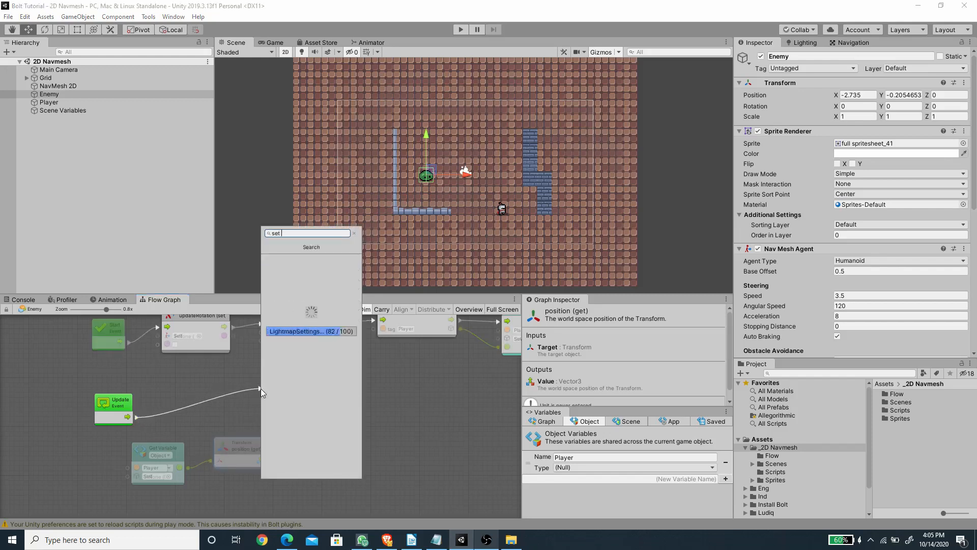
{"action": "type", "text": "desti"}
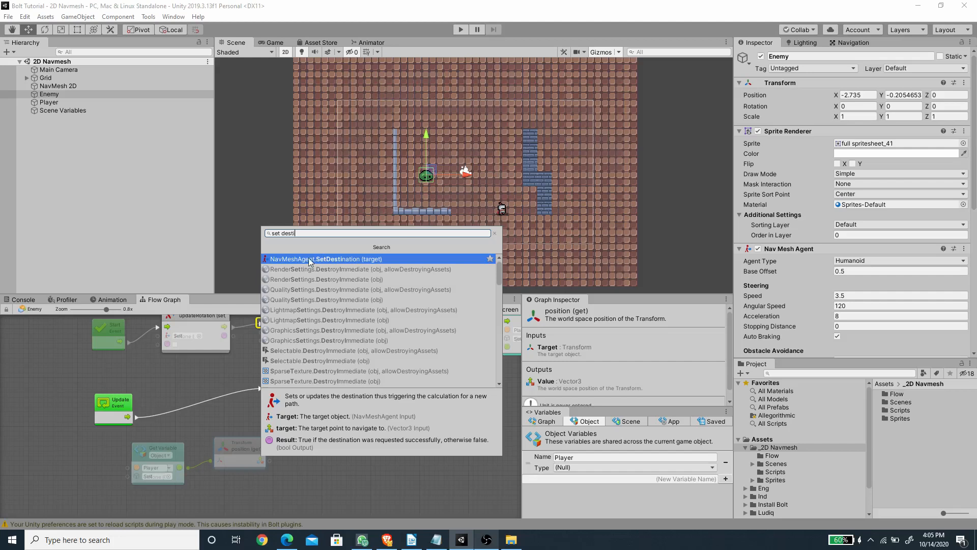
{"action": "left_click", "coordinate": [314, 259]}
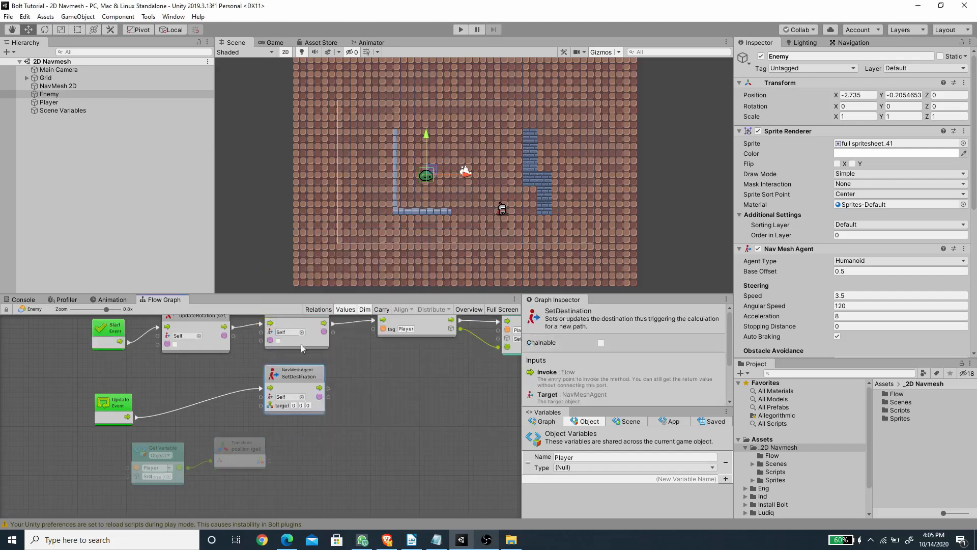
{"action": "left_click_drag", "start_coordinate": [319, 388], "coordinate": [344, 395]}
{"action": "left_click_drag", "start_coordinate": [245, 450], "coordinate": [287, 413]}
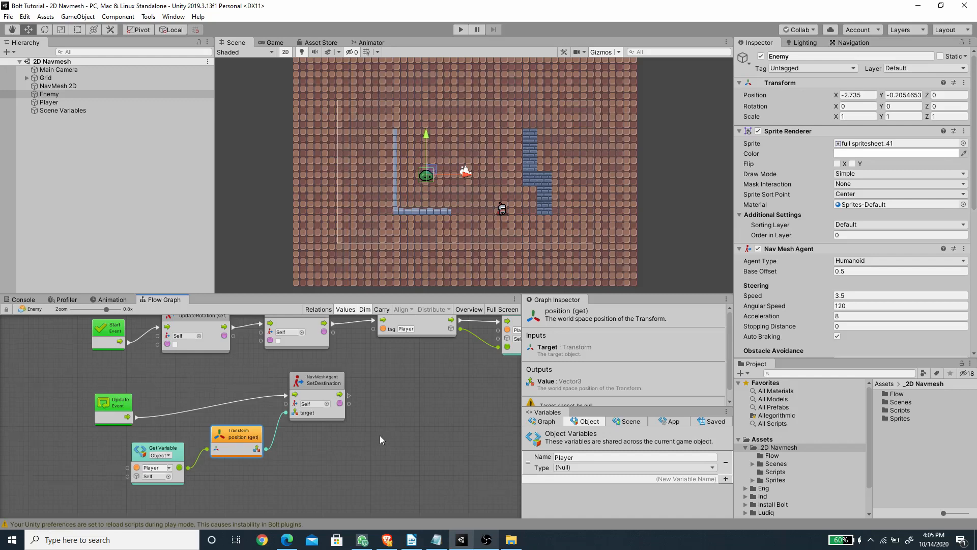
{"action": "scroll", "coordinate": [380, 439], "scroll_direction": "up", "scroll_amount": 2}
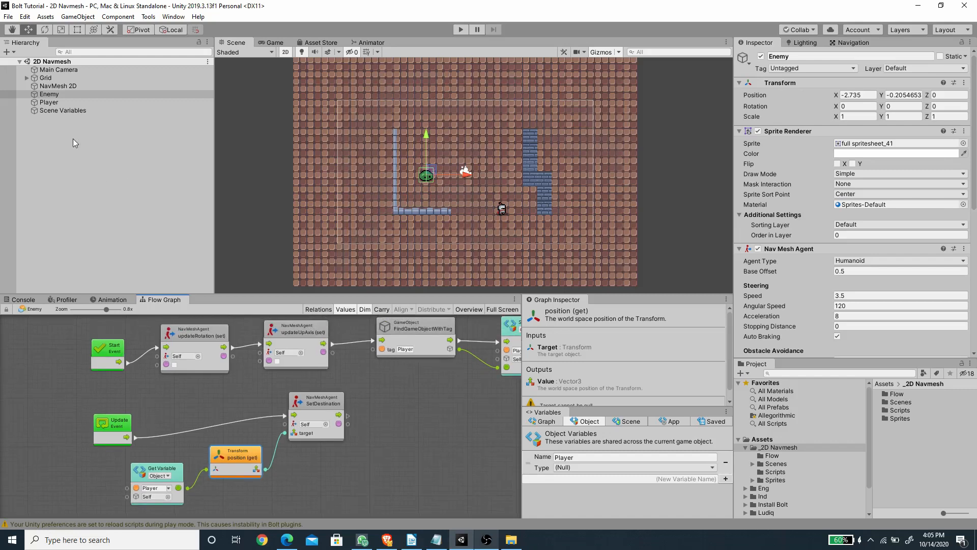
Step: Test the chase in Play mode by moving the Player in the Scene view to the far side of the brick wall
{"action": "left_click", "coordinate": [51, 102]}
{"action": "left_click", "coordinate": [461, 29]}
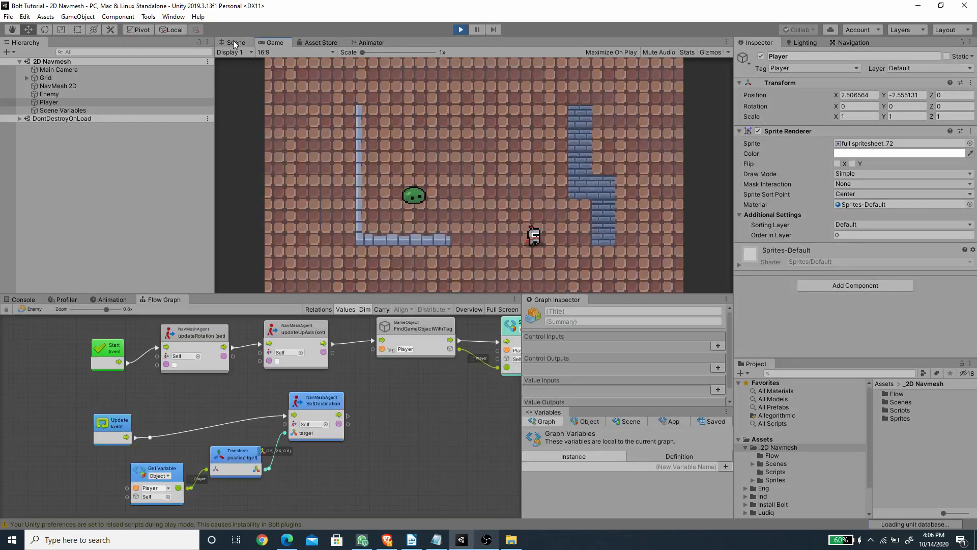
{"action": "left_click", "coordinate": [234, 43]}
{"action": "left_click_drag", "start_coordinate": [520, 209], "coordinate": [563, 147]}
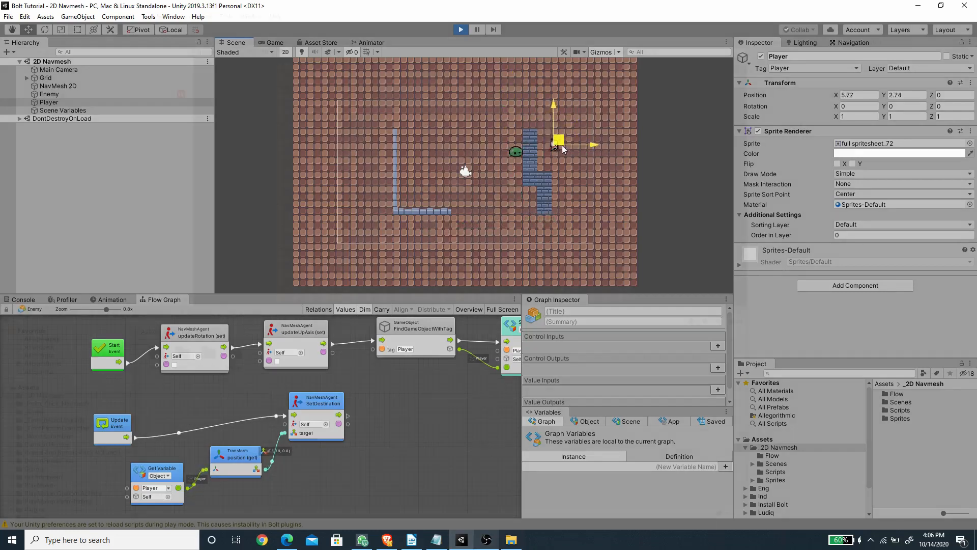